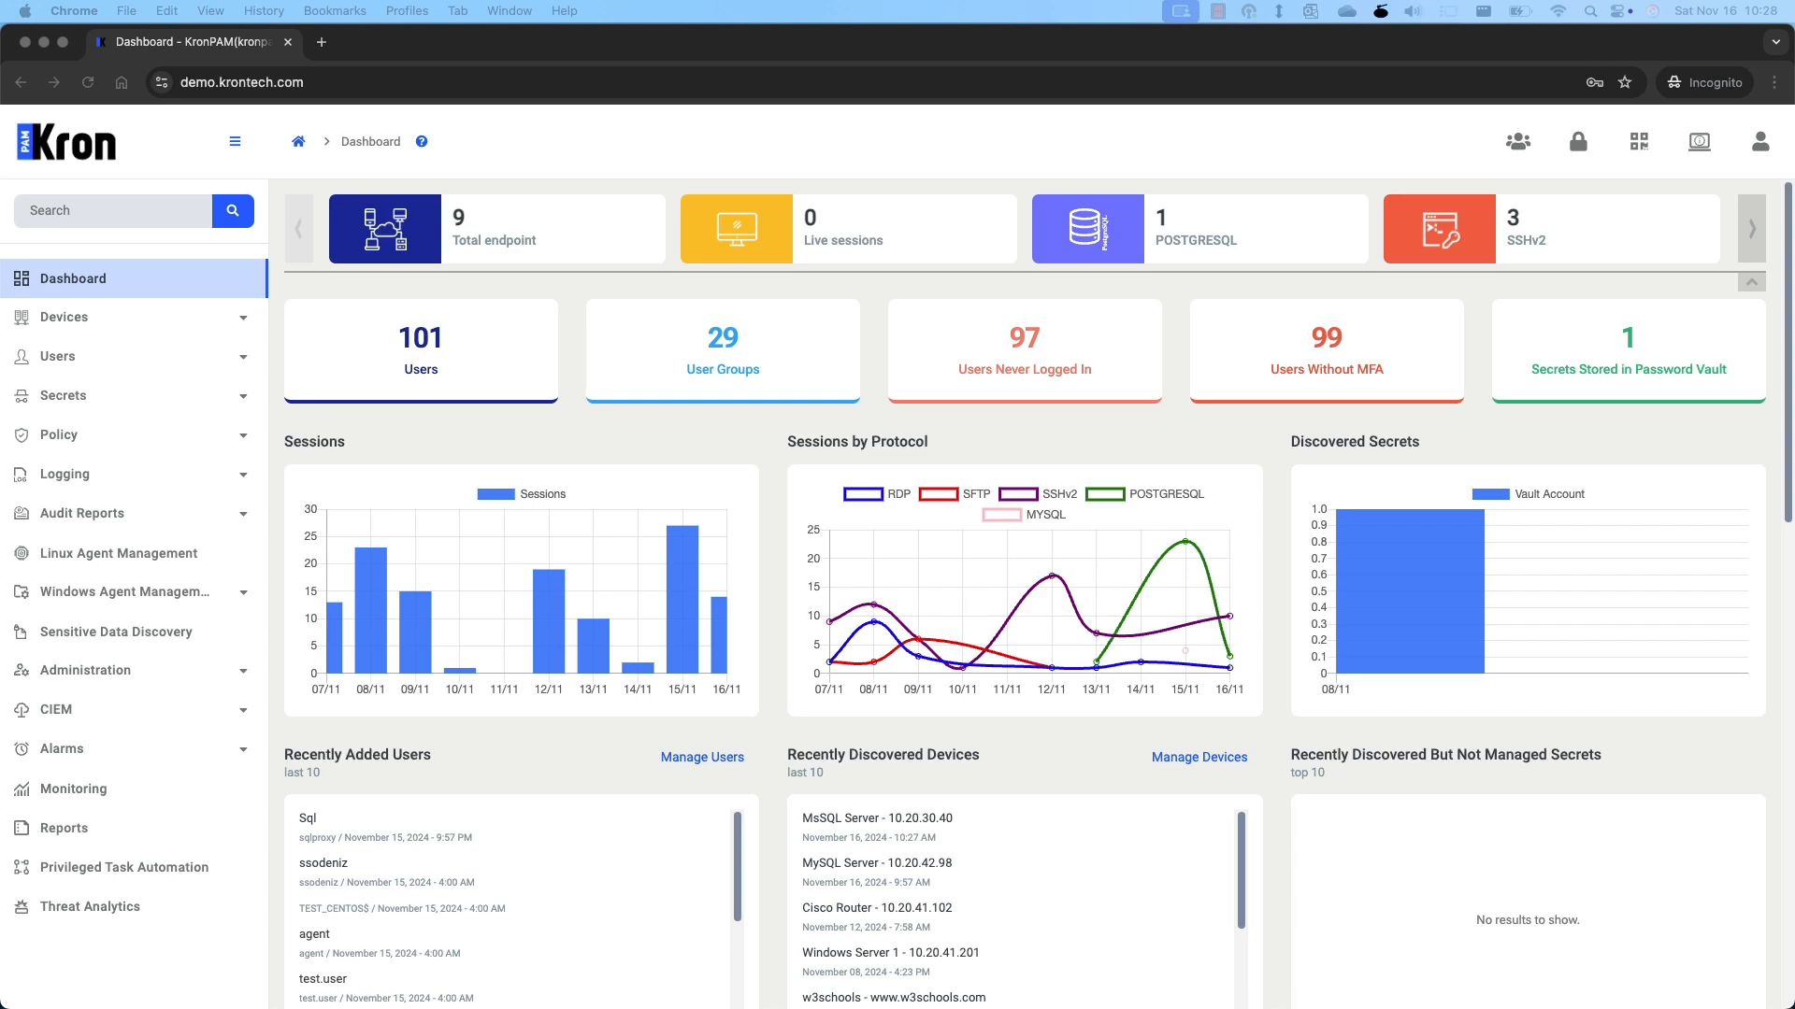
Open the Database Servers inventory and start adding a new device.
{"action": "left_click", "coordinate": [237, 329]}
{"action": "left_click", "coordinate": [240, 348]}
{"action": "left_click", "coordinate": [502, 559]}
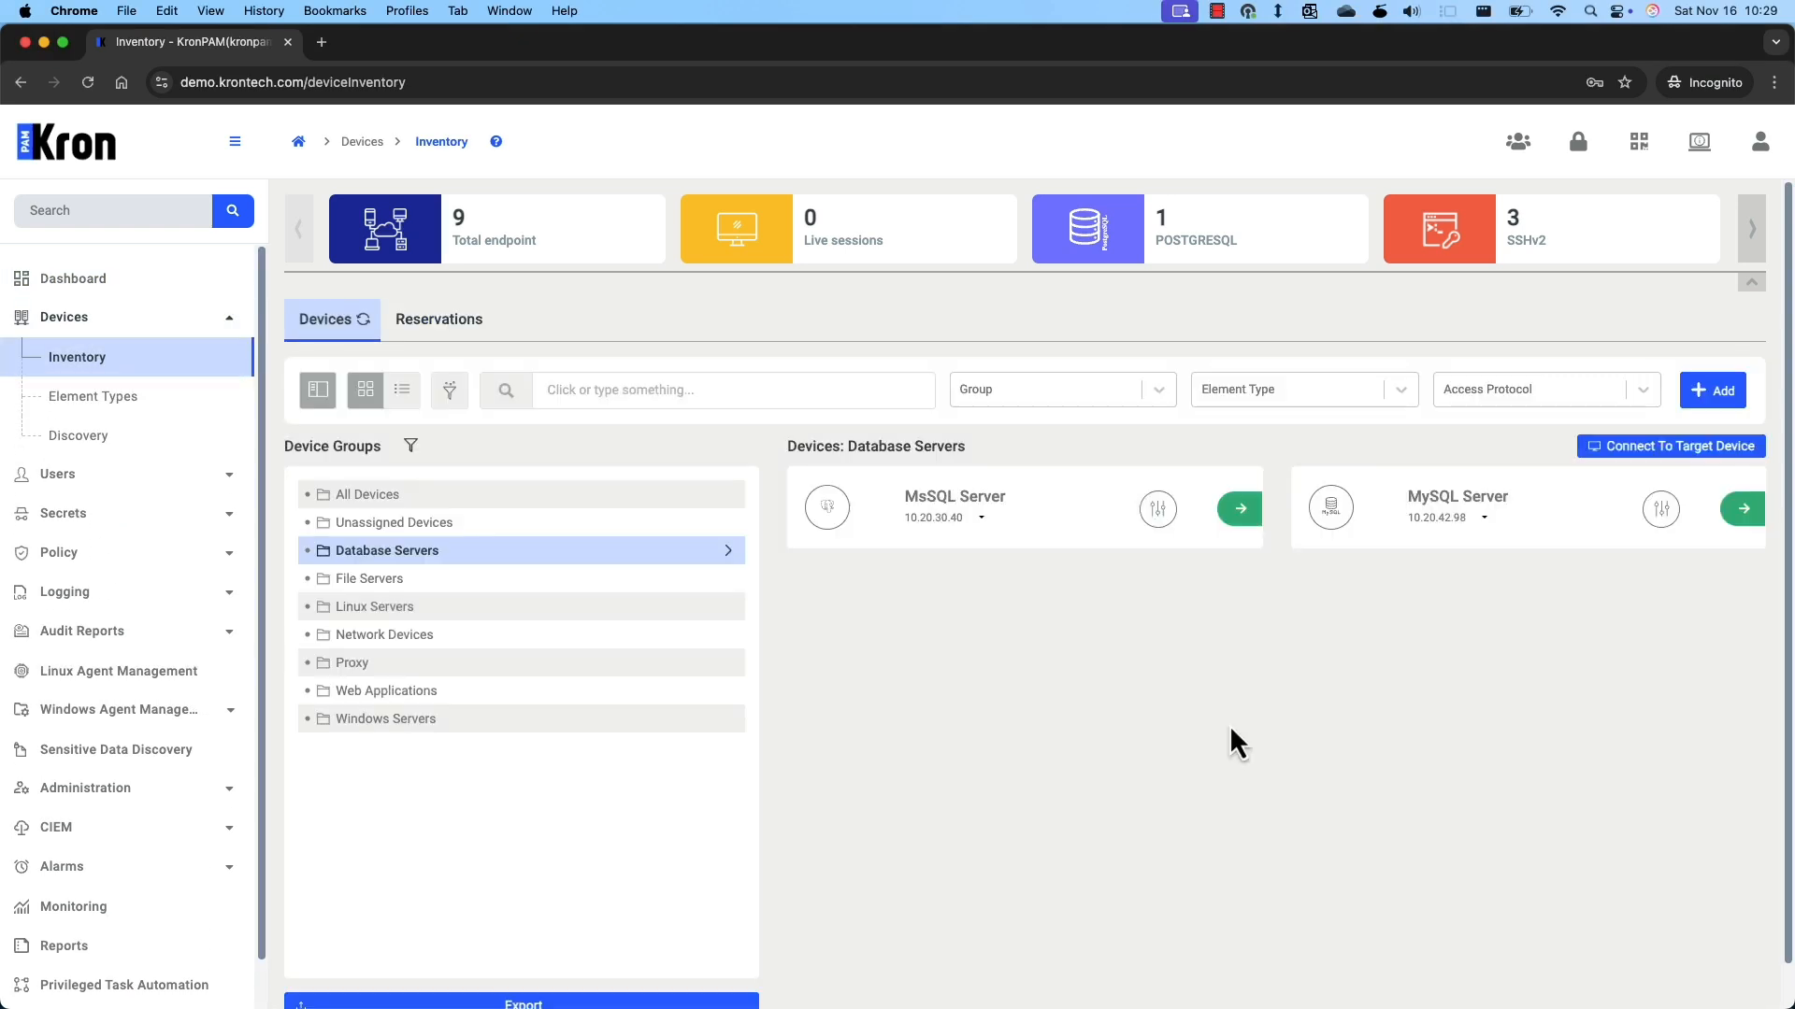
{"action": "left_click", "coordinate": [1712, 391]}
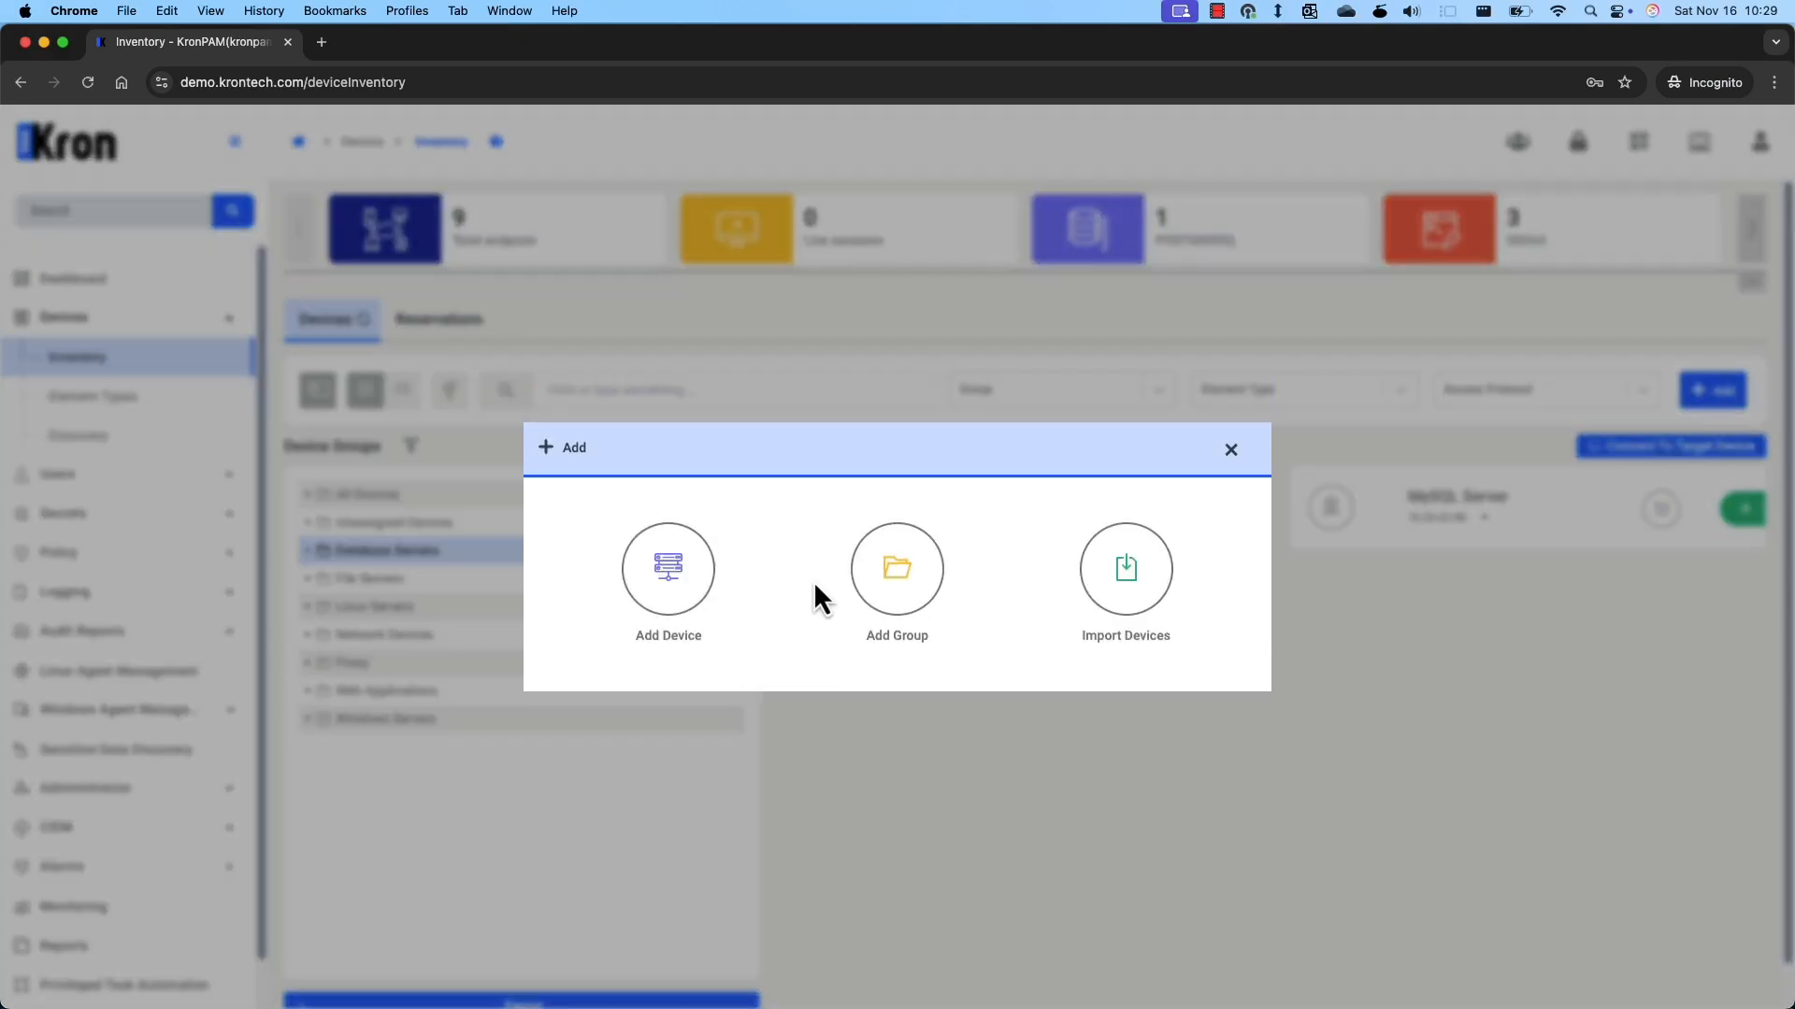
{"action": "left_click", "coordinate": [670, 575]}
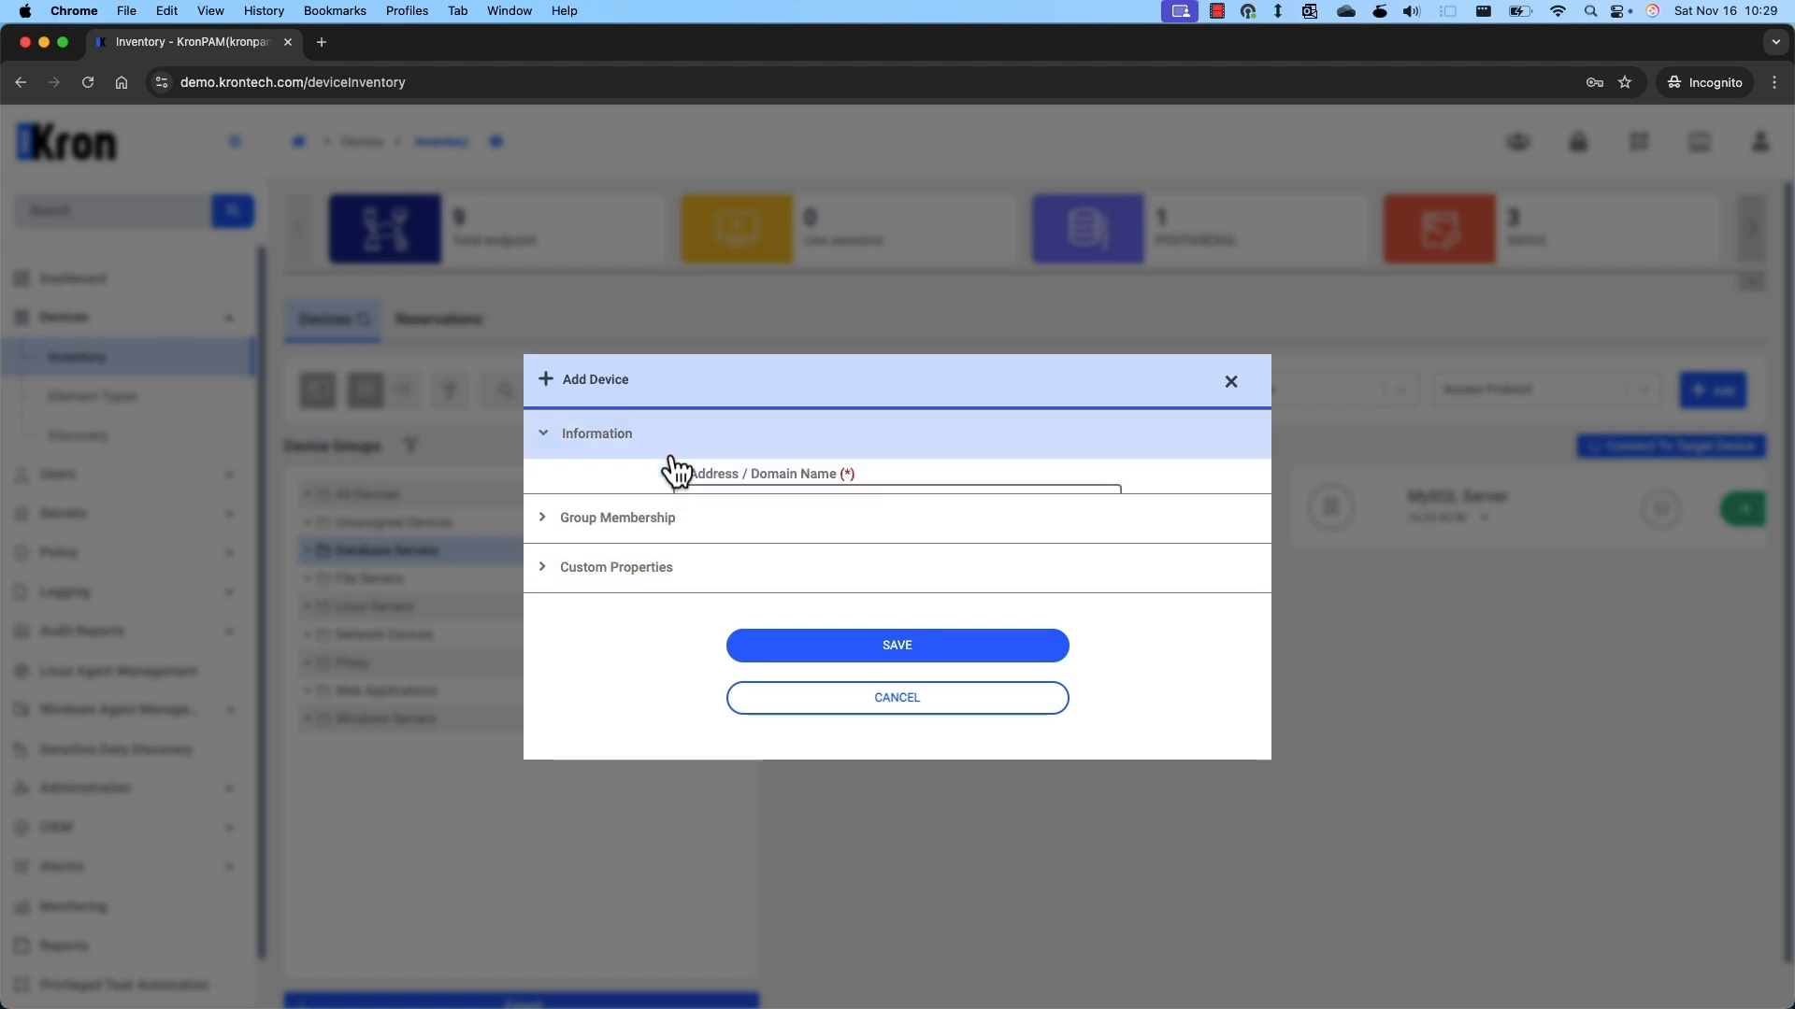
Enter IP 10.20.42.98, name 'PosgreSQL Database' and access protocol POSTGRESQL.
{"action": "left_click", "coordinate": [783, 309]}
{"action": "type", "text": "10"}
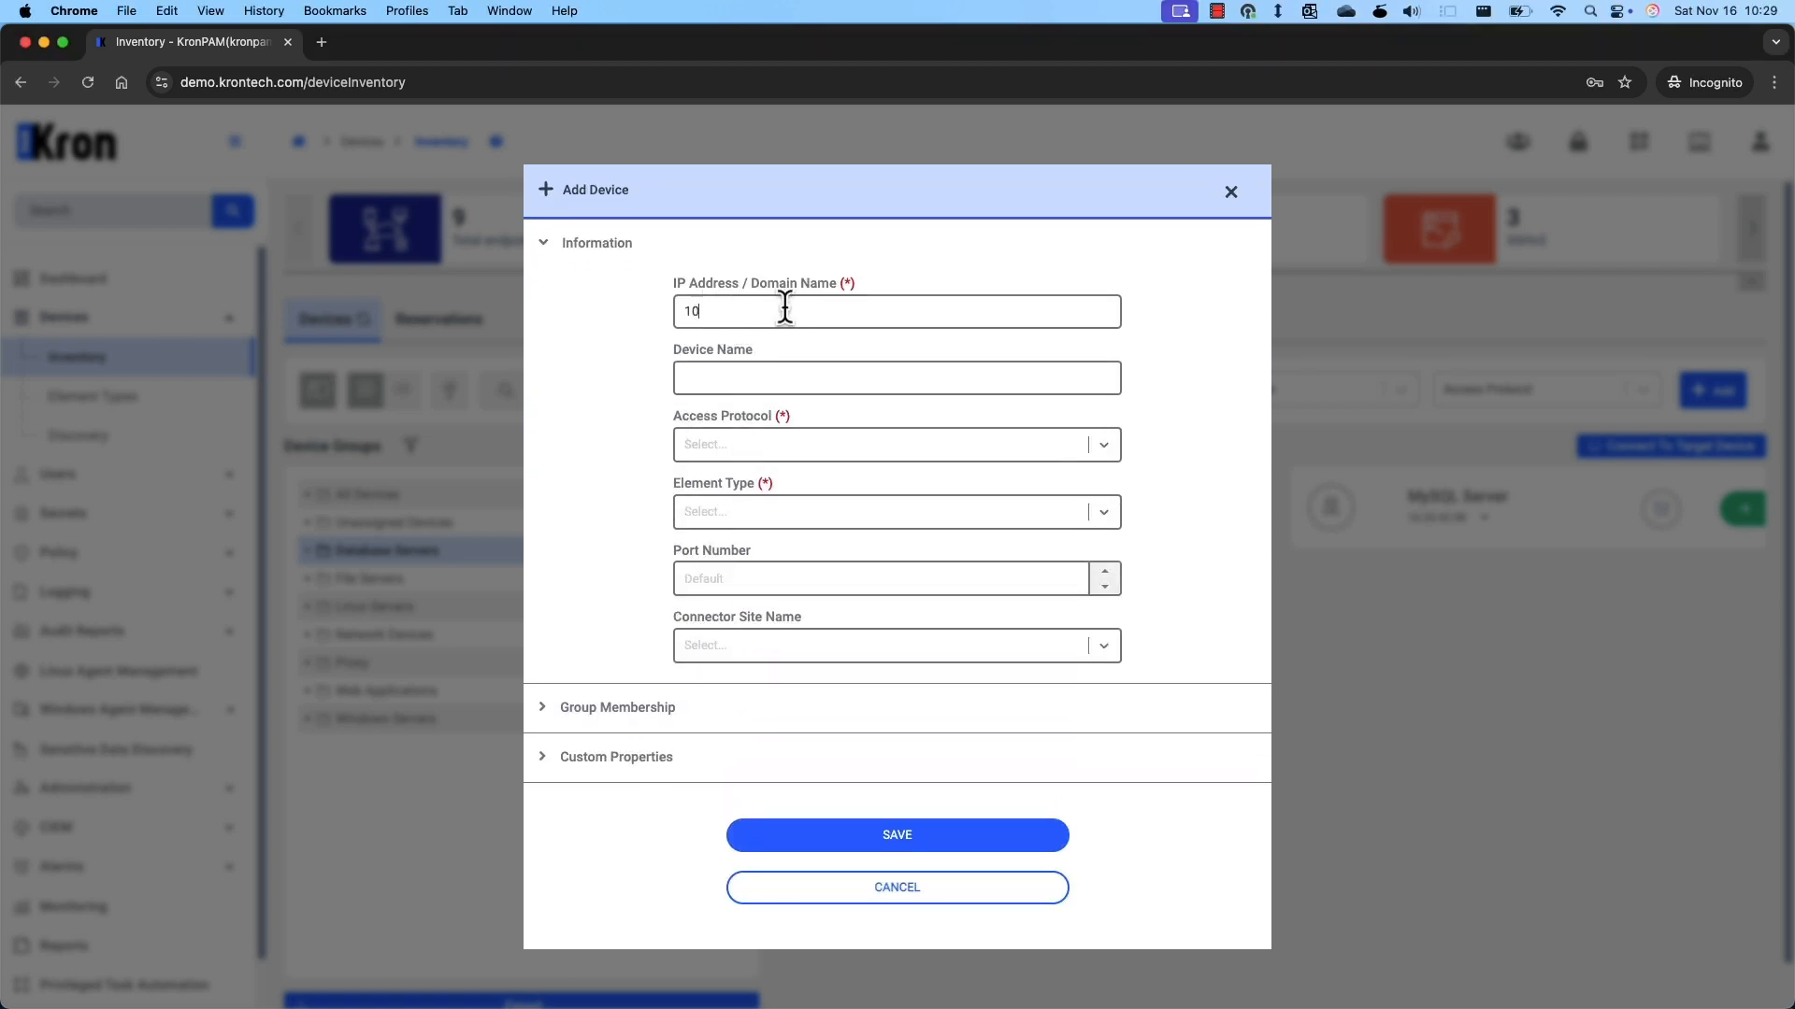
{"action": "type", "text": ".20.42.98"}
{"action": "left_click", "coordinate": [774, 378]}
{"action": "type", "text": "PosgreSQL Databae"}
{"action": "key", "text": "BackSpace"}
{"action": "type", "text": "se"}
{"action": "left_click", "coordinate": [747, 447]}
{"action": "type", "text": "post"}
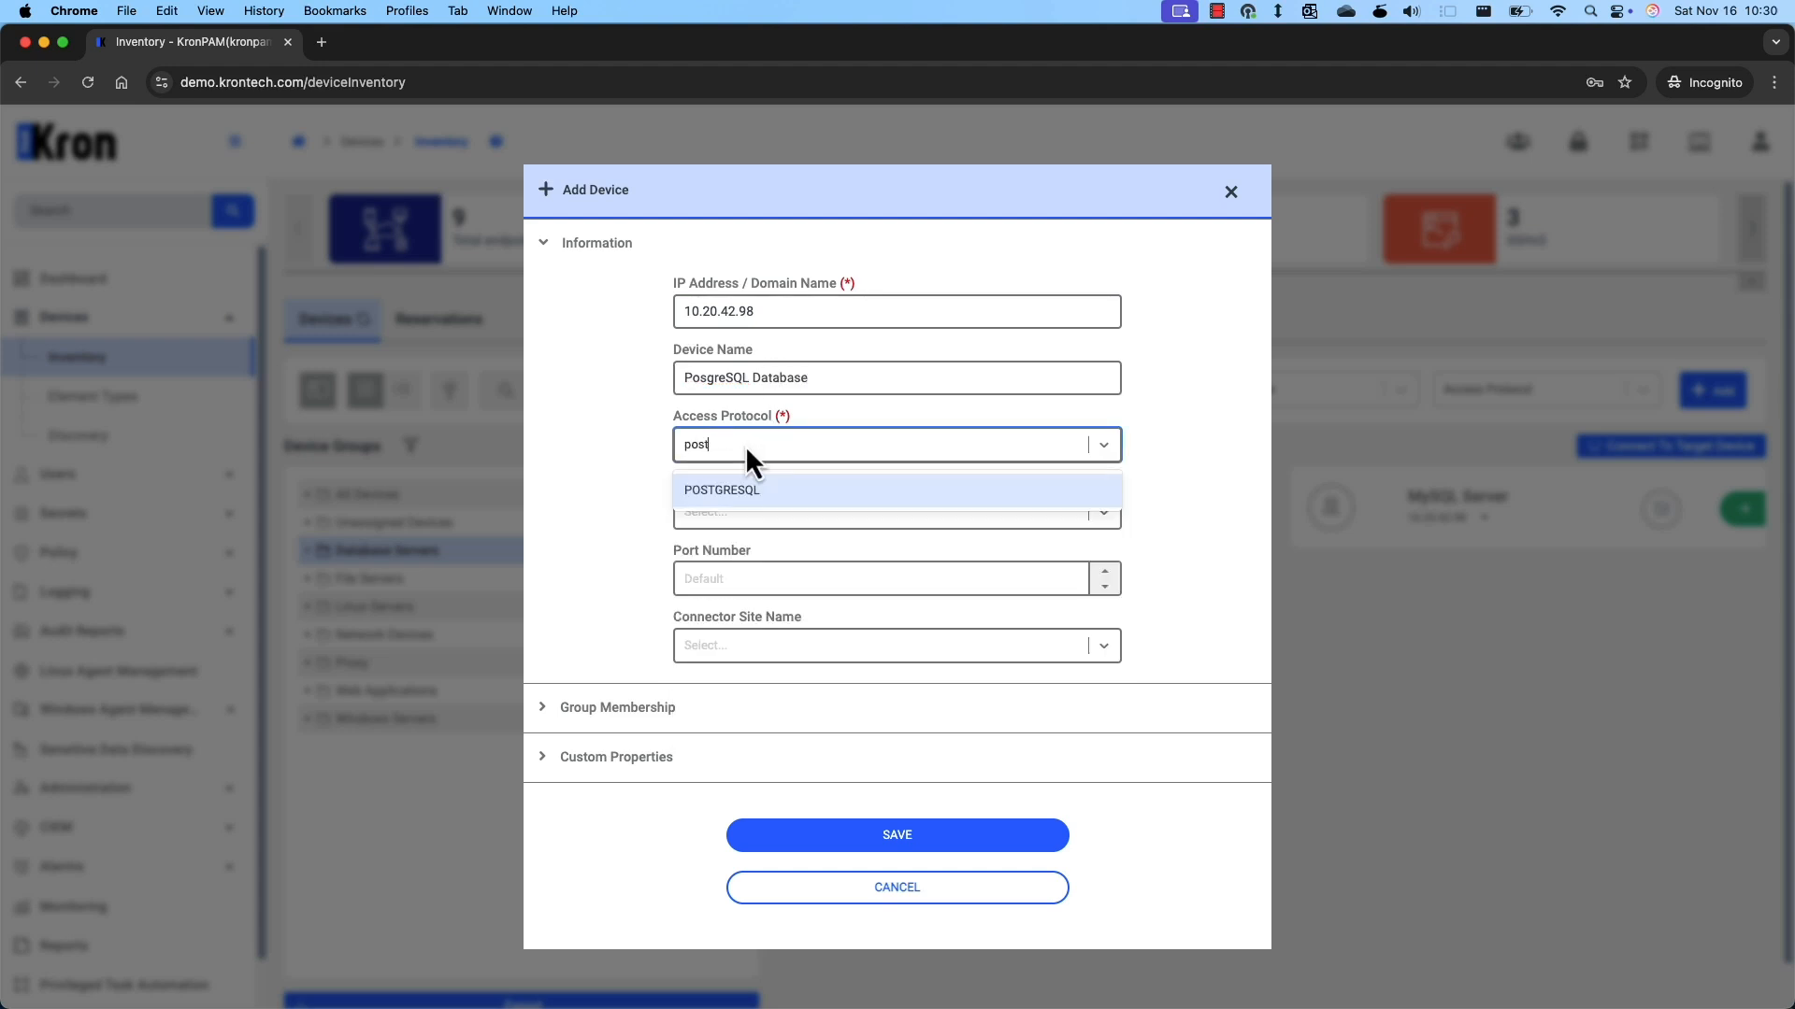
{"action": "left_click", "coordinate": [726, 500]}
Set element type PostgreSQL and port 5432, then save the device to Database Servers.
{"action": "left_click", "coordinate": [743, 488]}
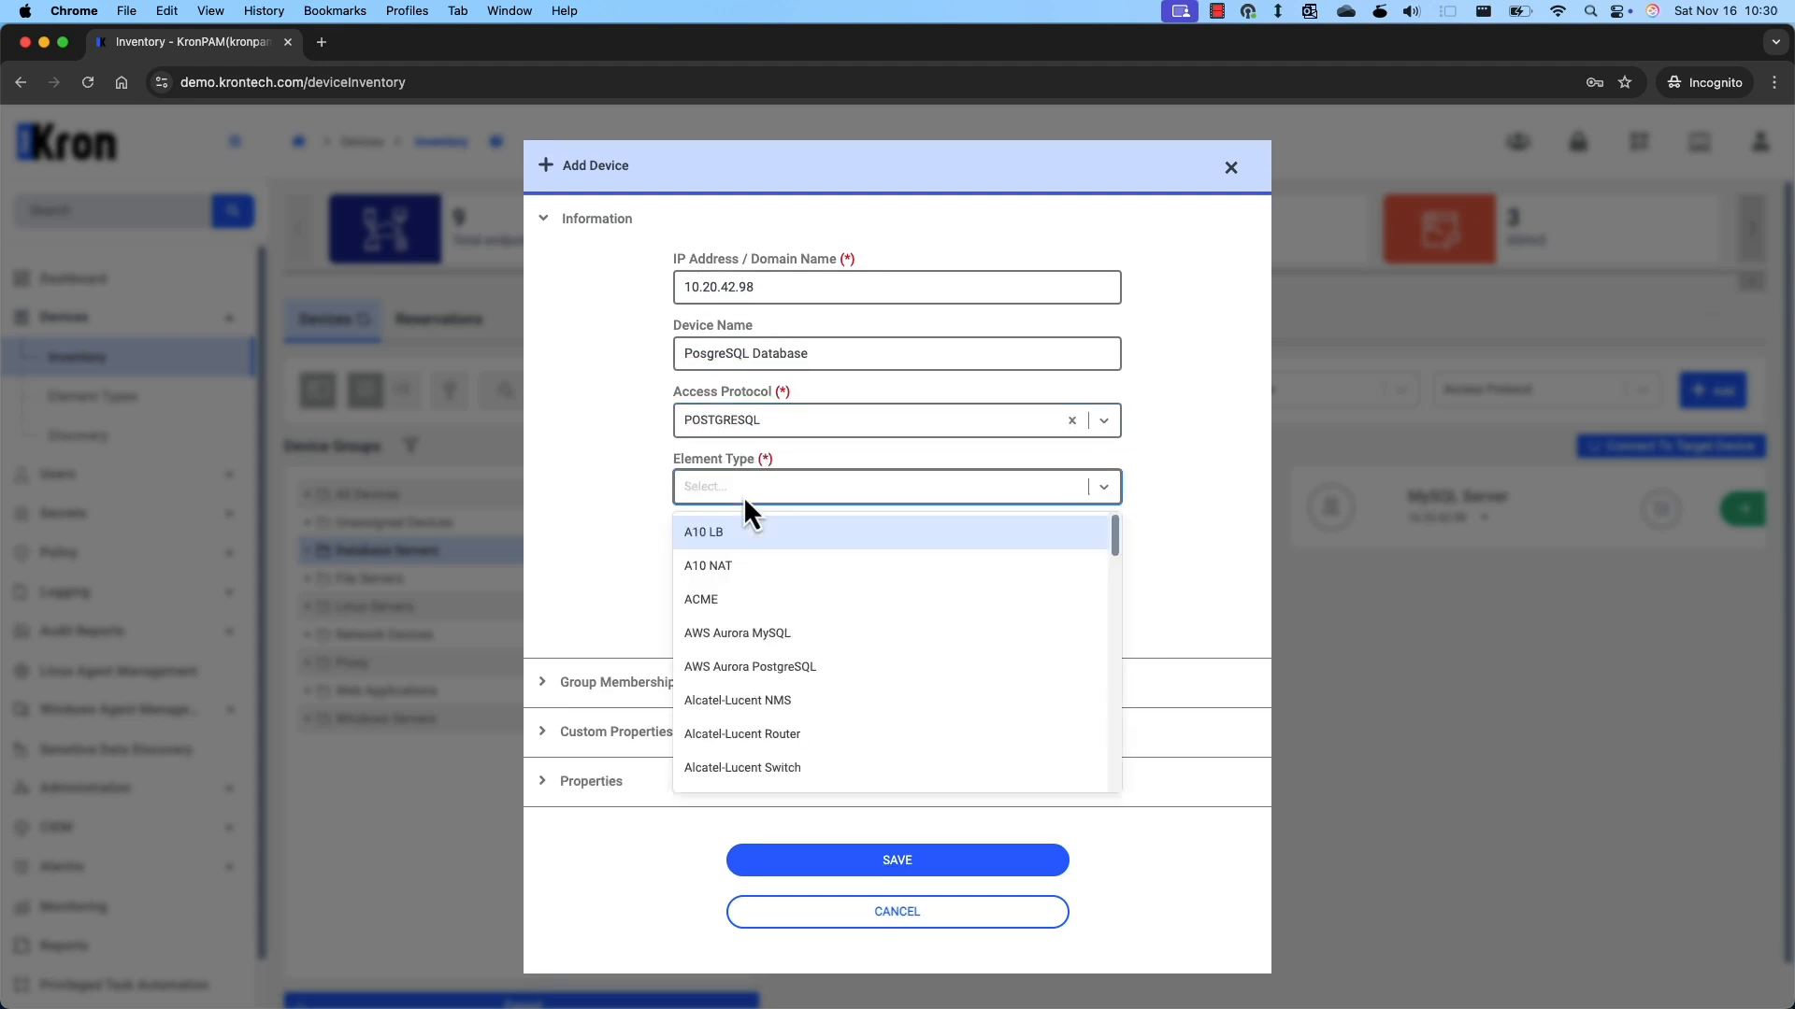
{"action": "type", "text": "post"}
{"action": "left_click", "coordinate": [741, 566]}
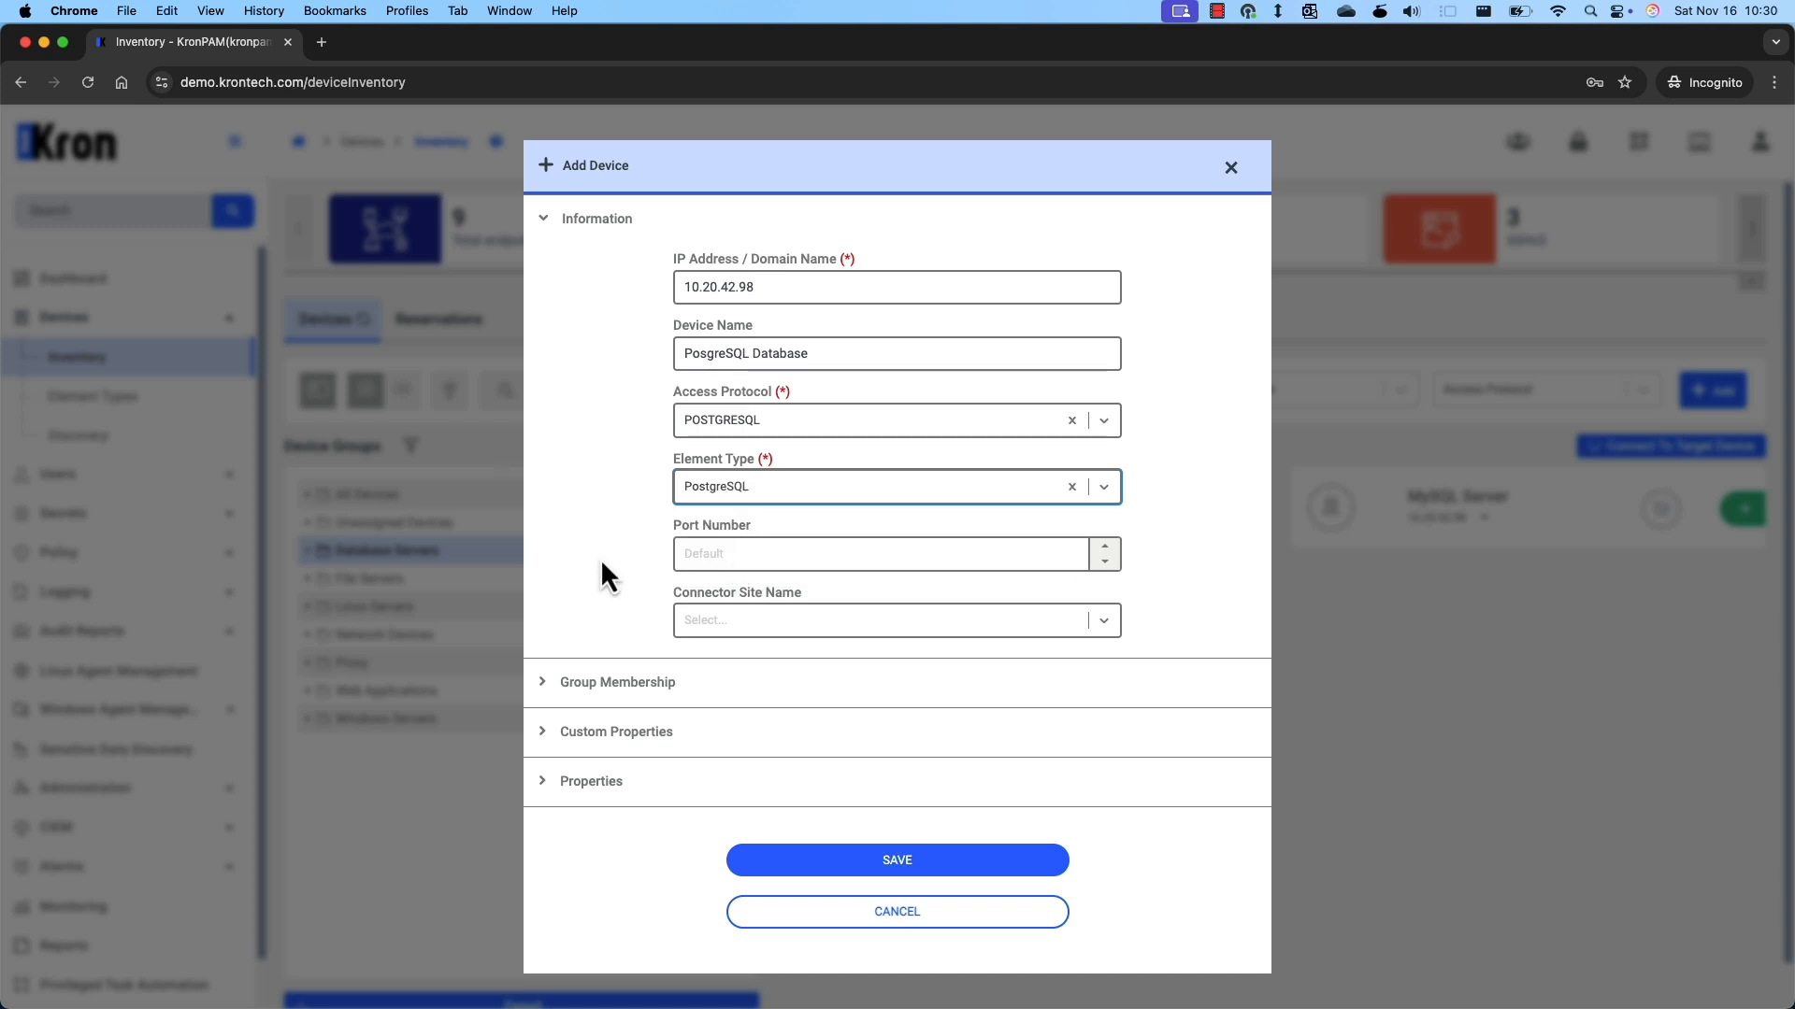
{"action": "left_click", "coordinate": [771, 557]}
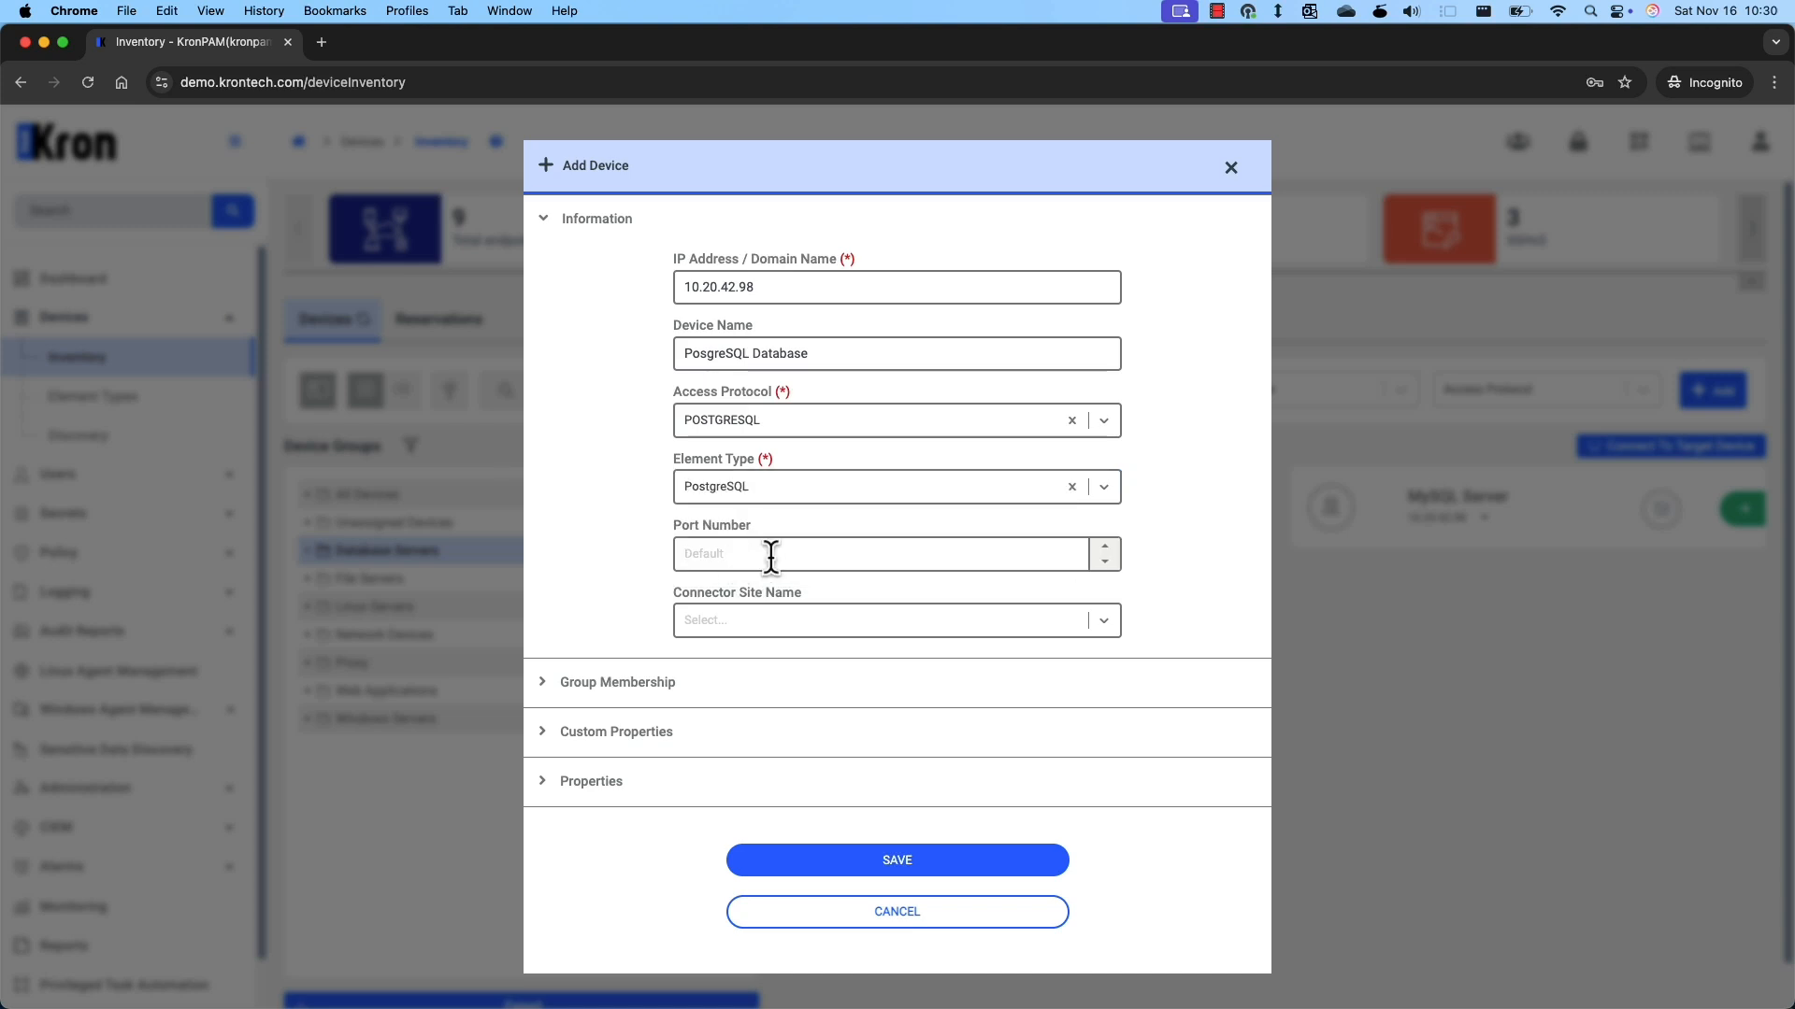
{"action": "type", "text": "5432"}
{"action": "left_click", "coordinate": [825, 681]}
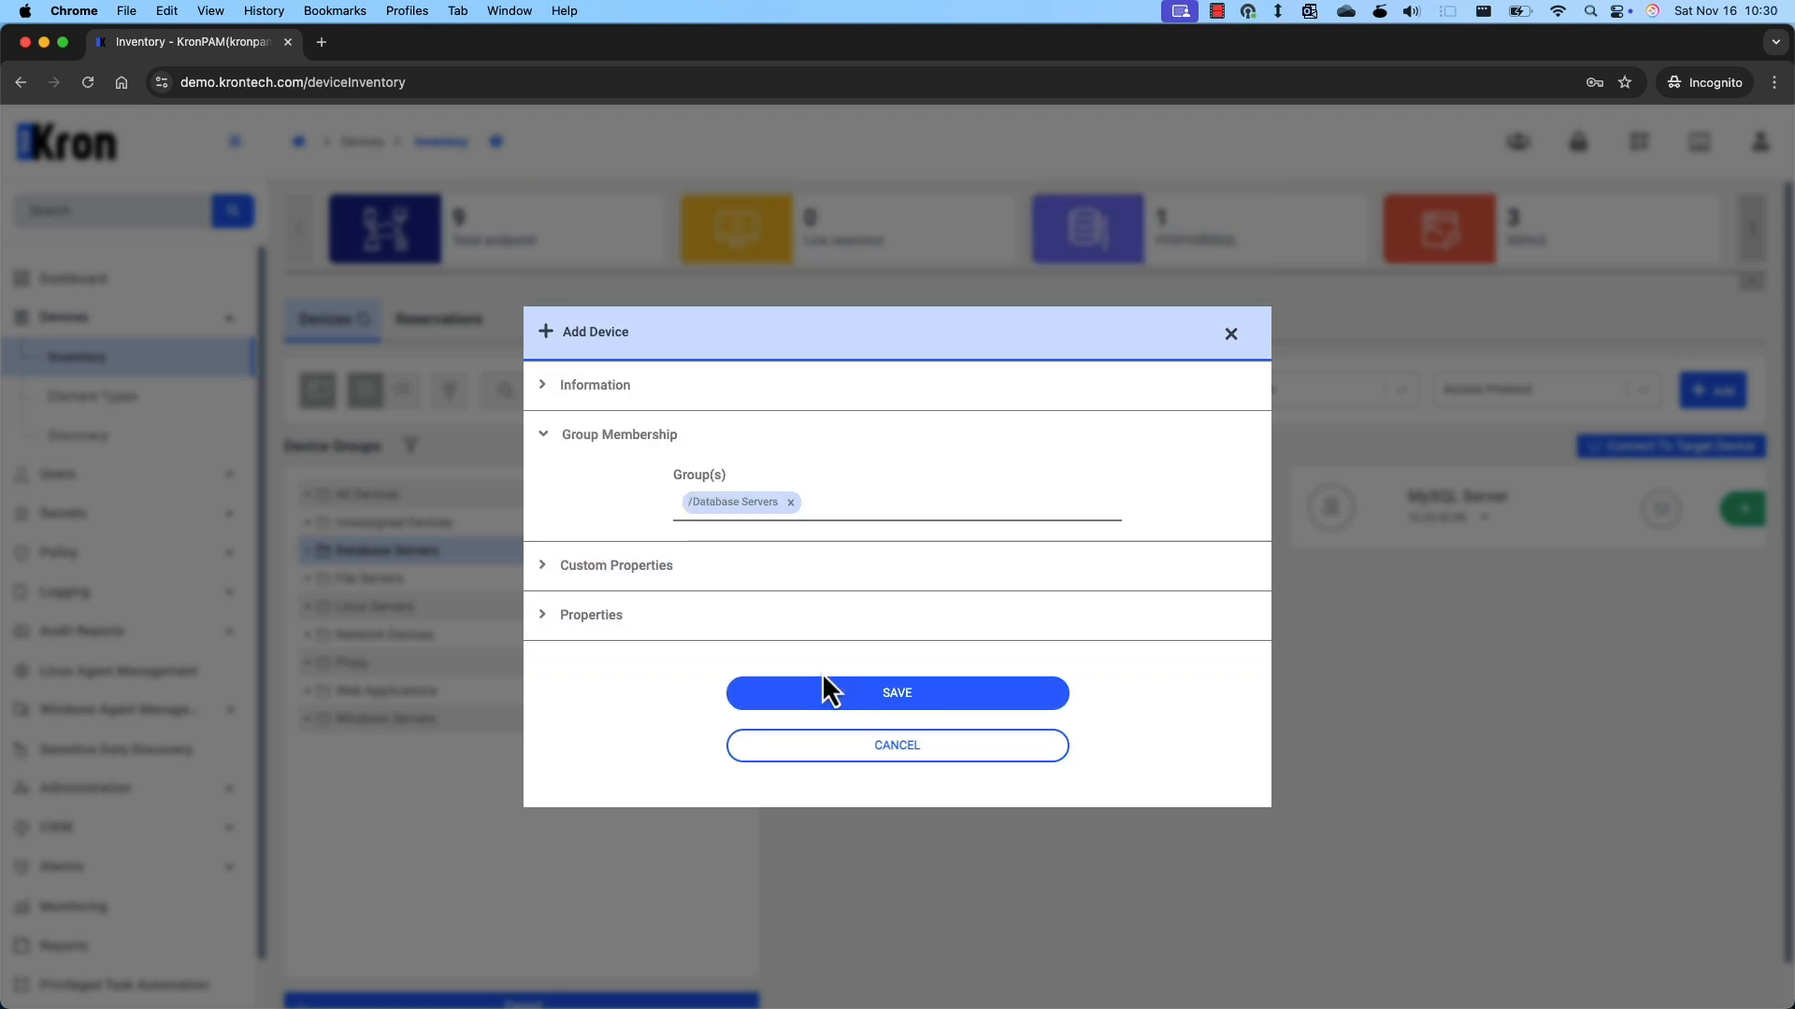
{"action": "left_click", "coordinate": [846, 694]}
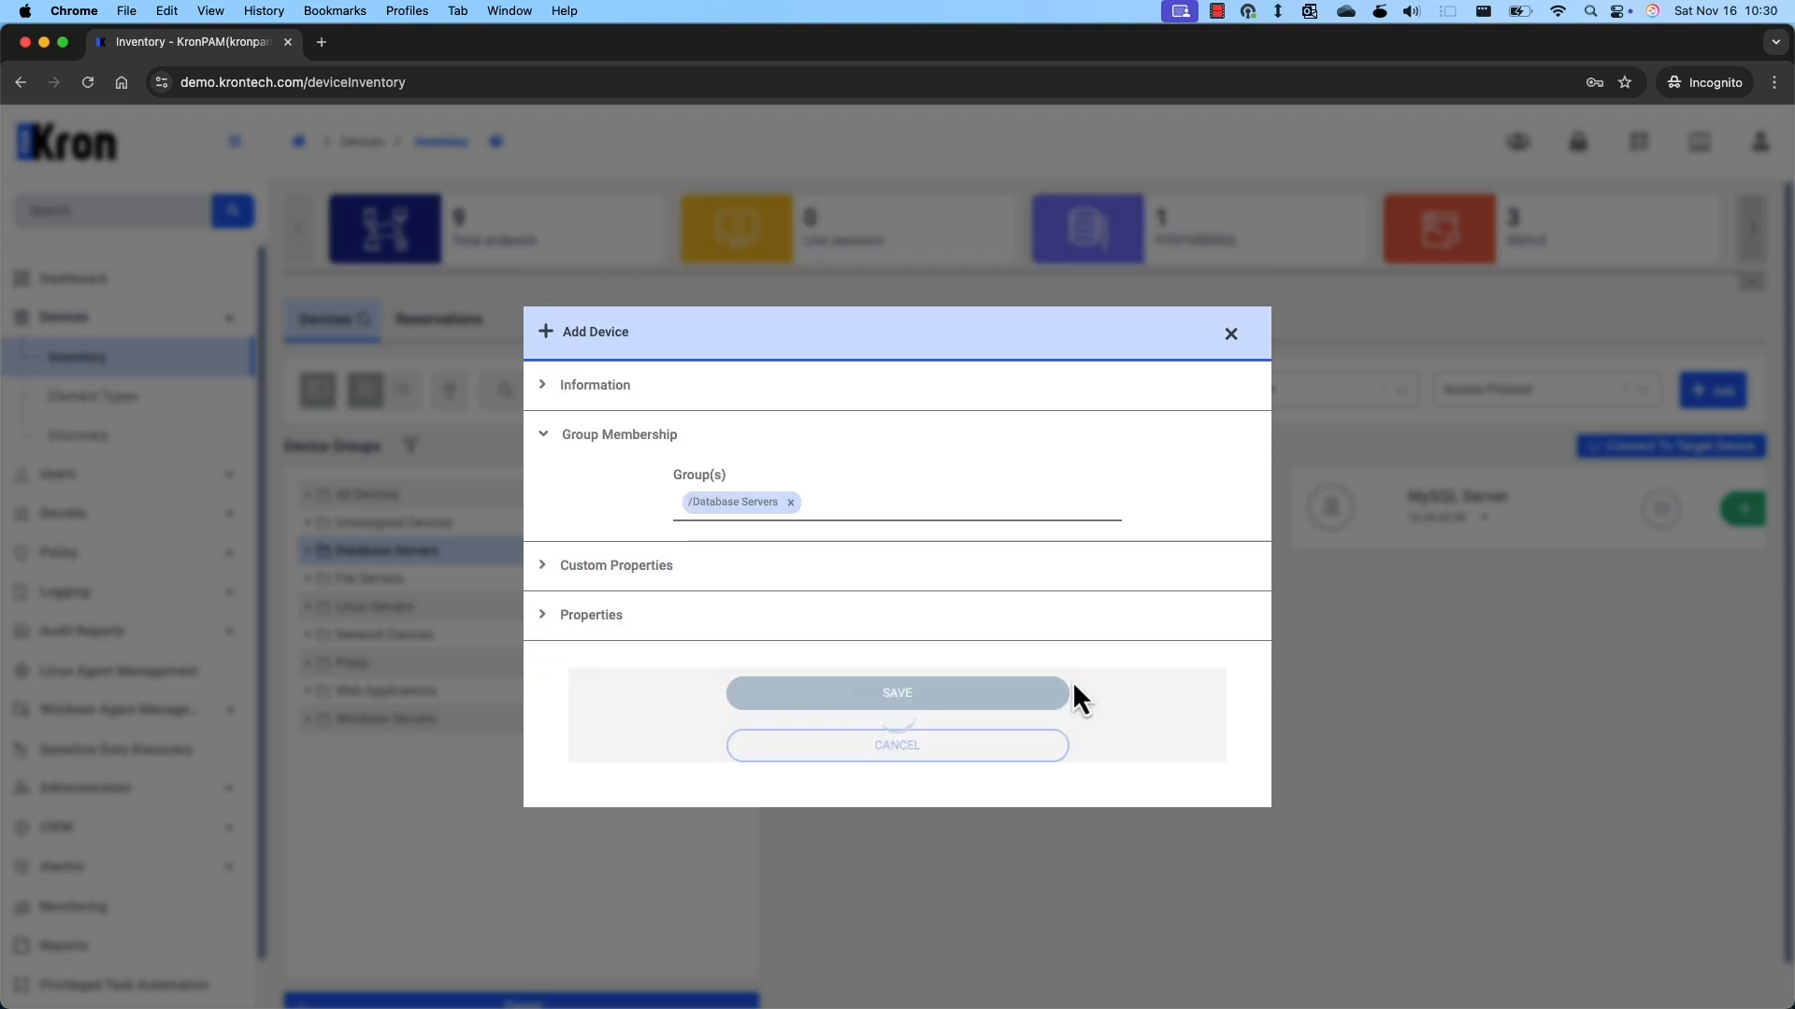
{"action": "left_click", "coordinate": [1233, 396]}
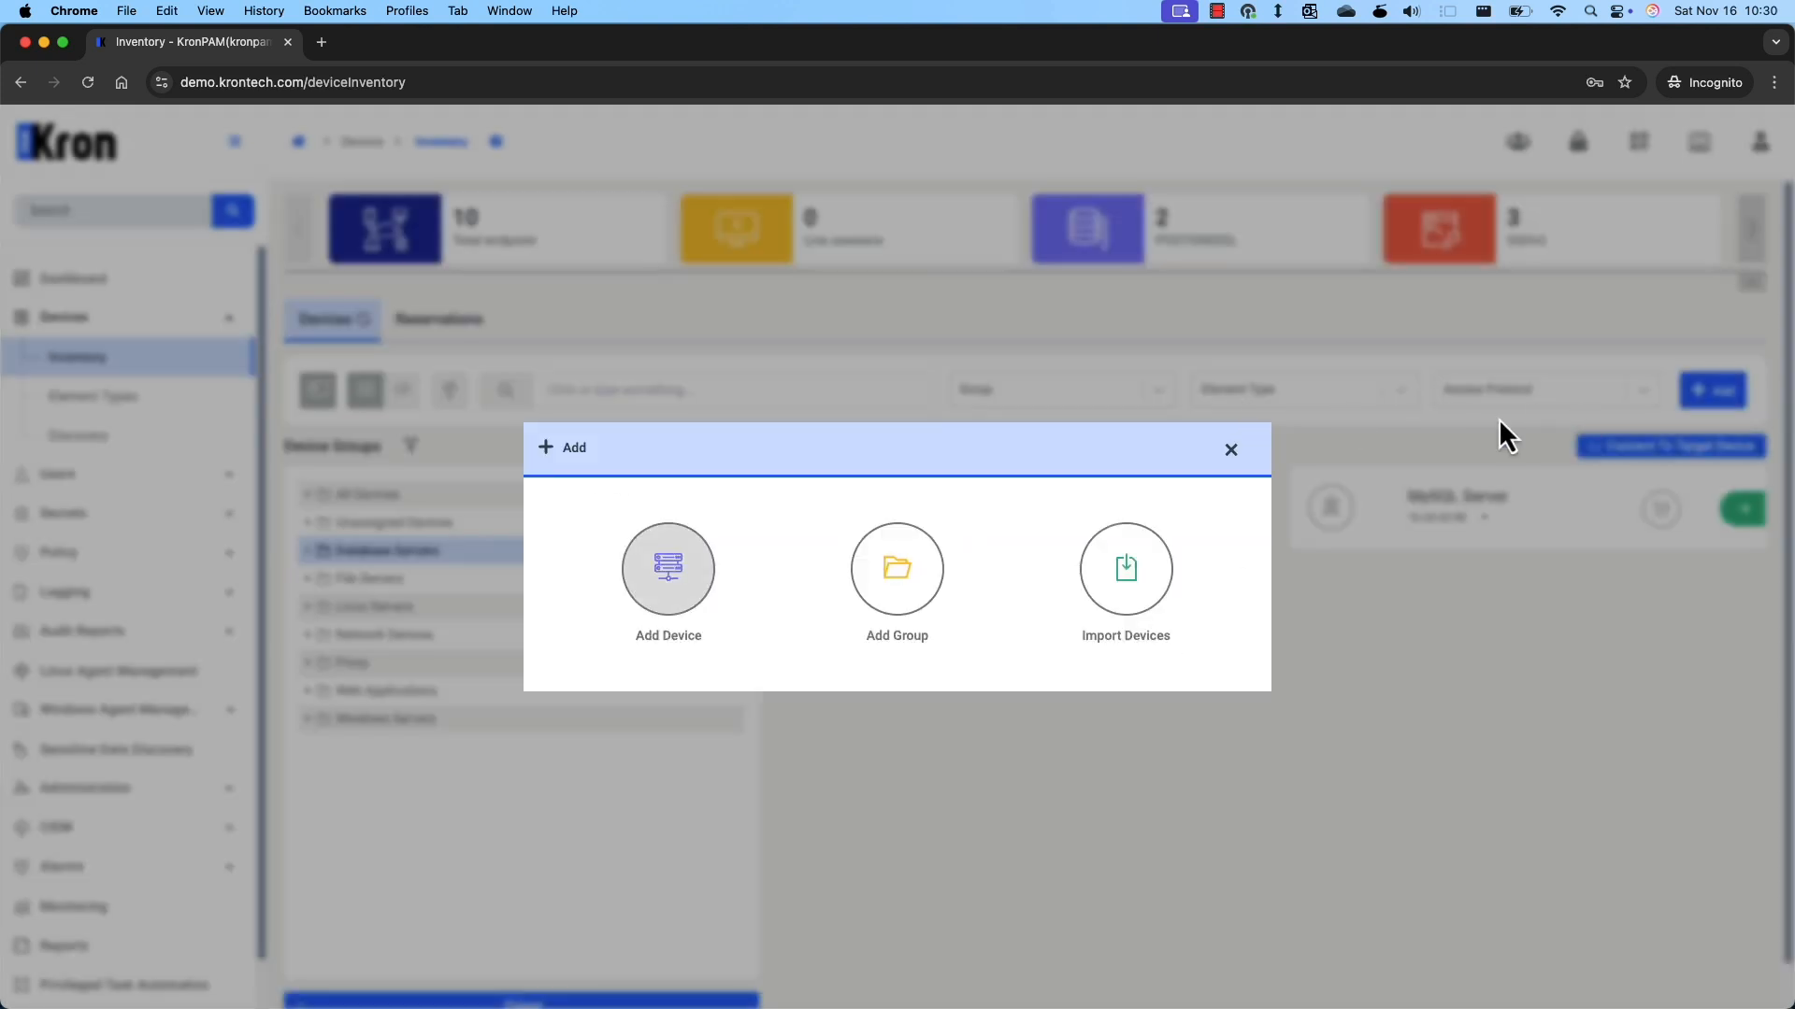
{"action": "left_click", "coordinate": [1232, 452]}
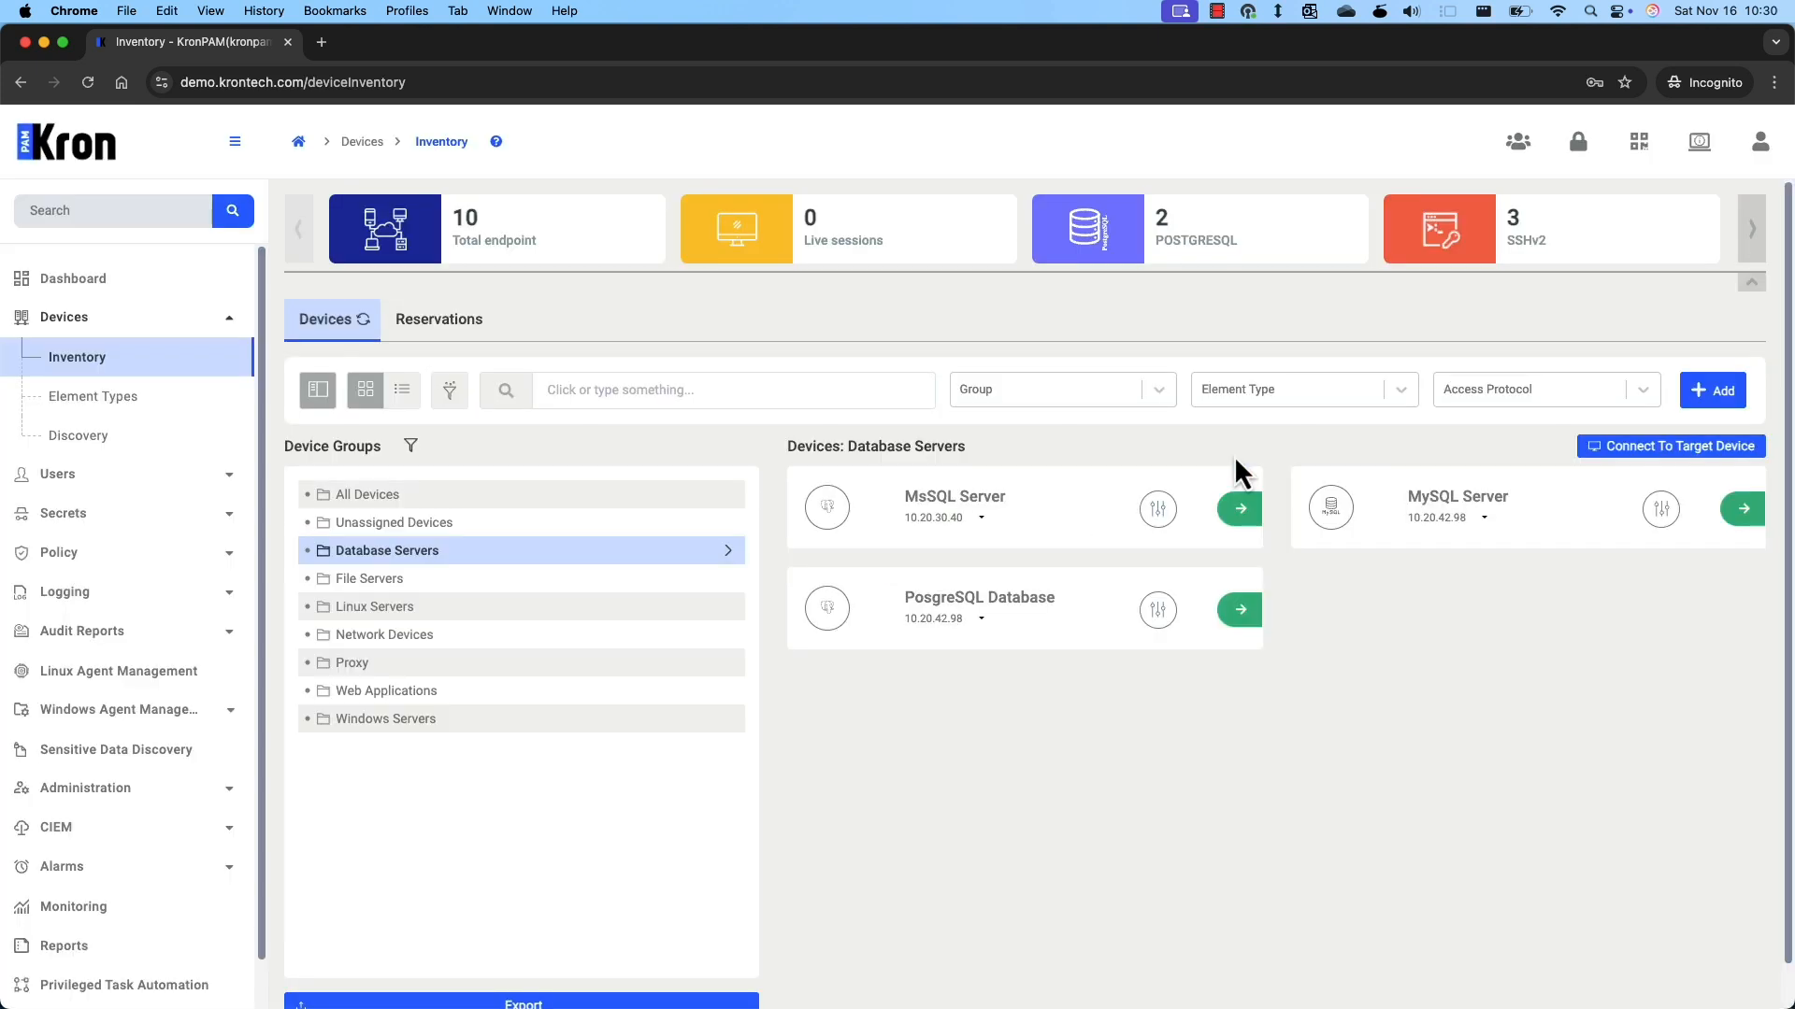
Add database postgre15 with user postgre_user and its password, test the connection, and save.
{"action": "left_click", "coordinate": [1160, 619]}
{"action": "left_click", "coordinate": [809, 635]}
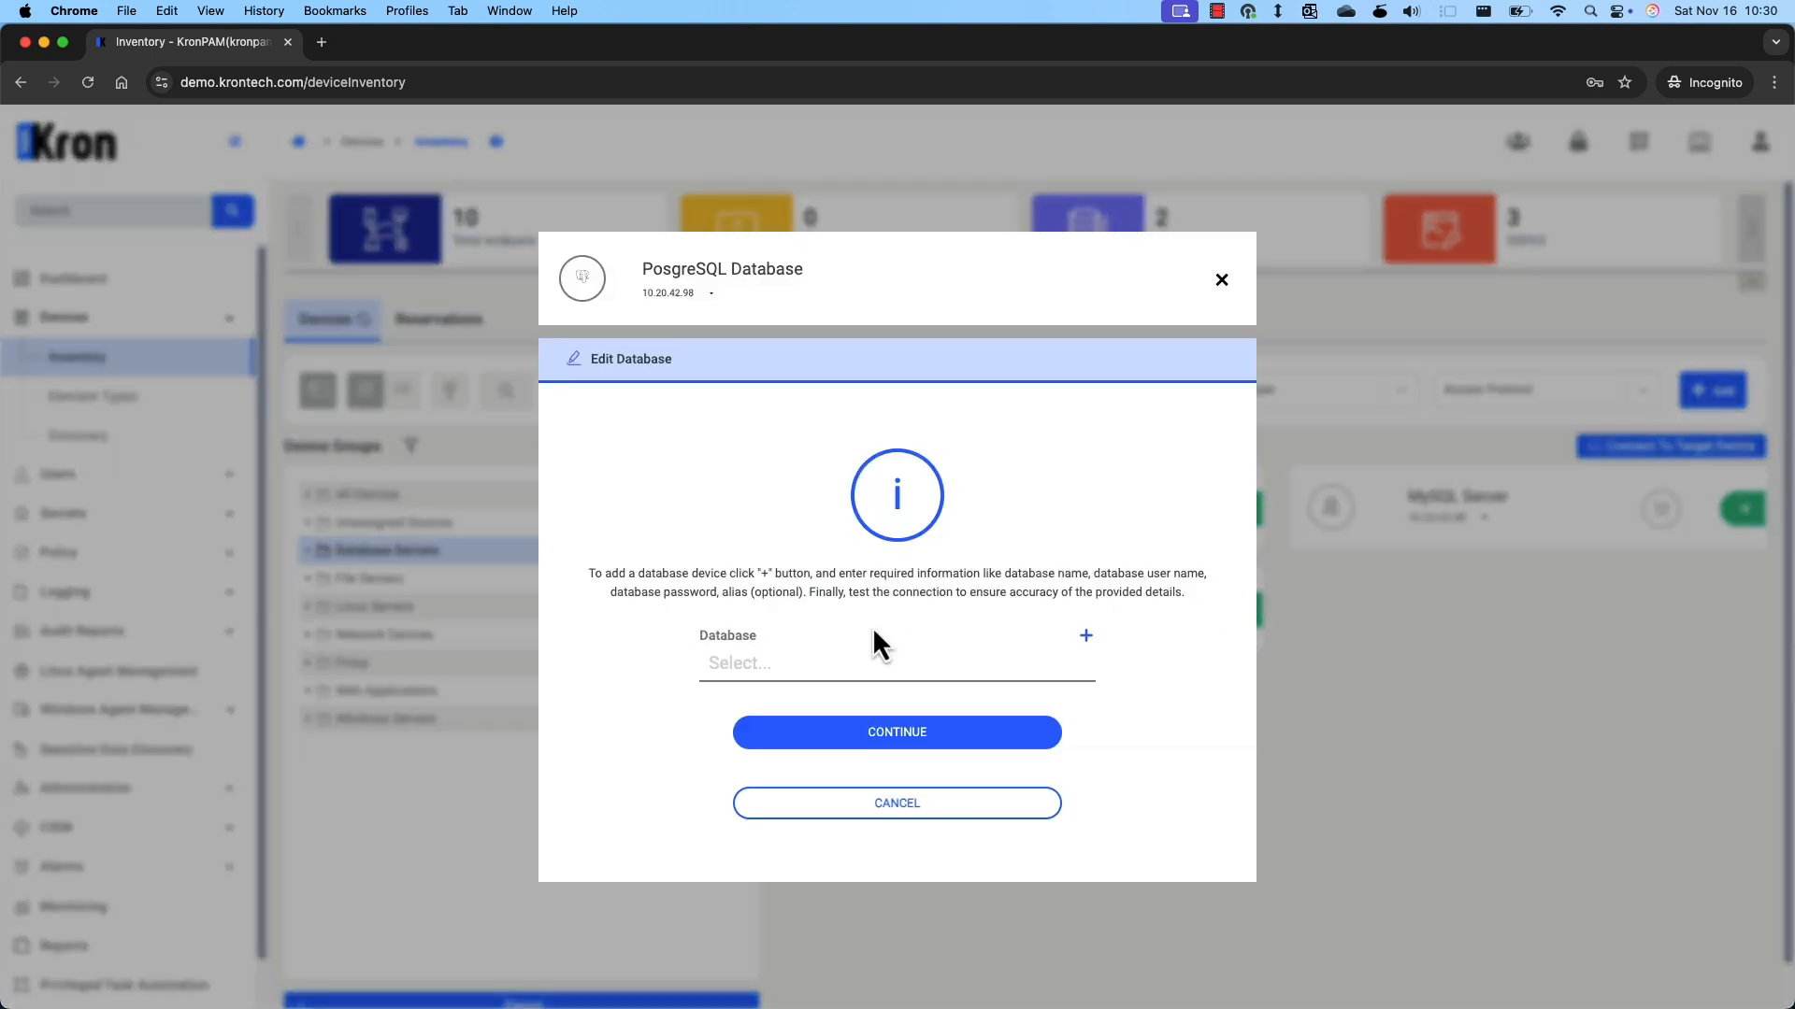
{"action": "left_click", "coordinate": [1086, 638]}
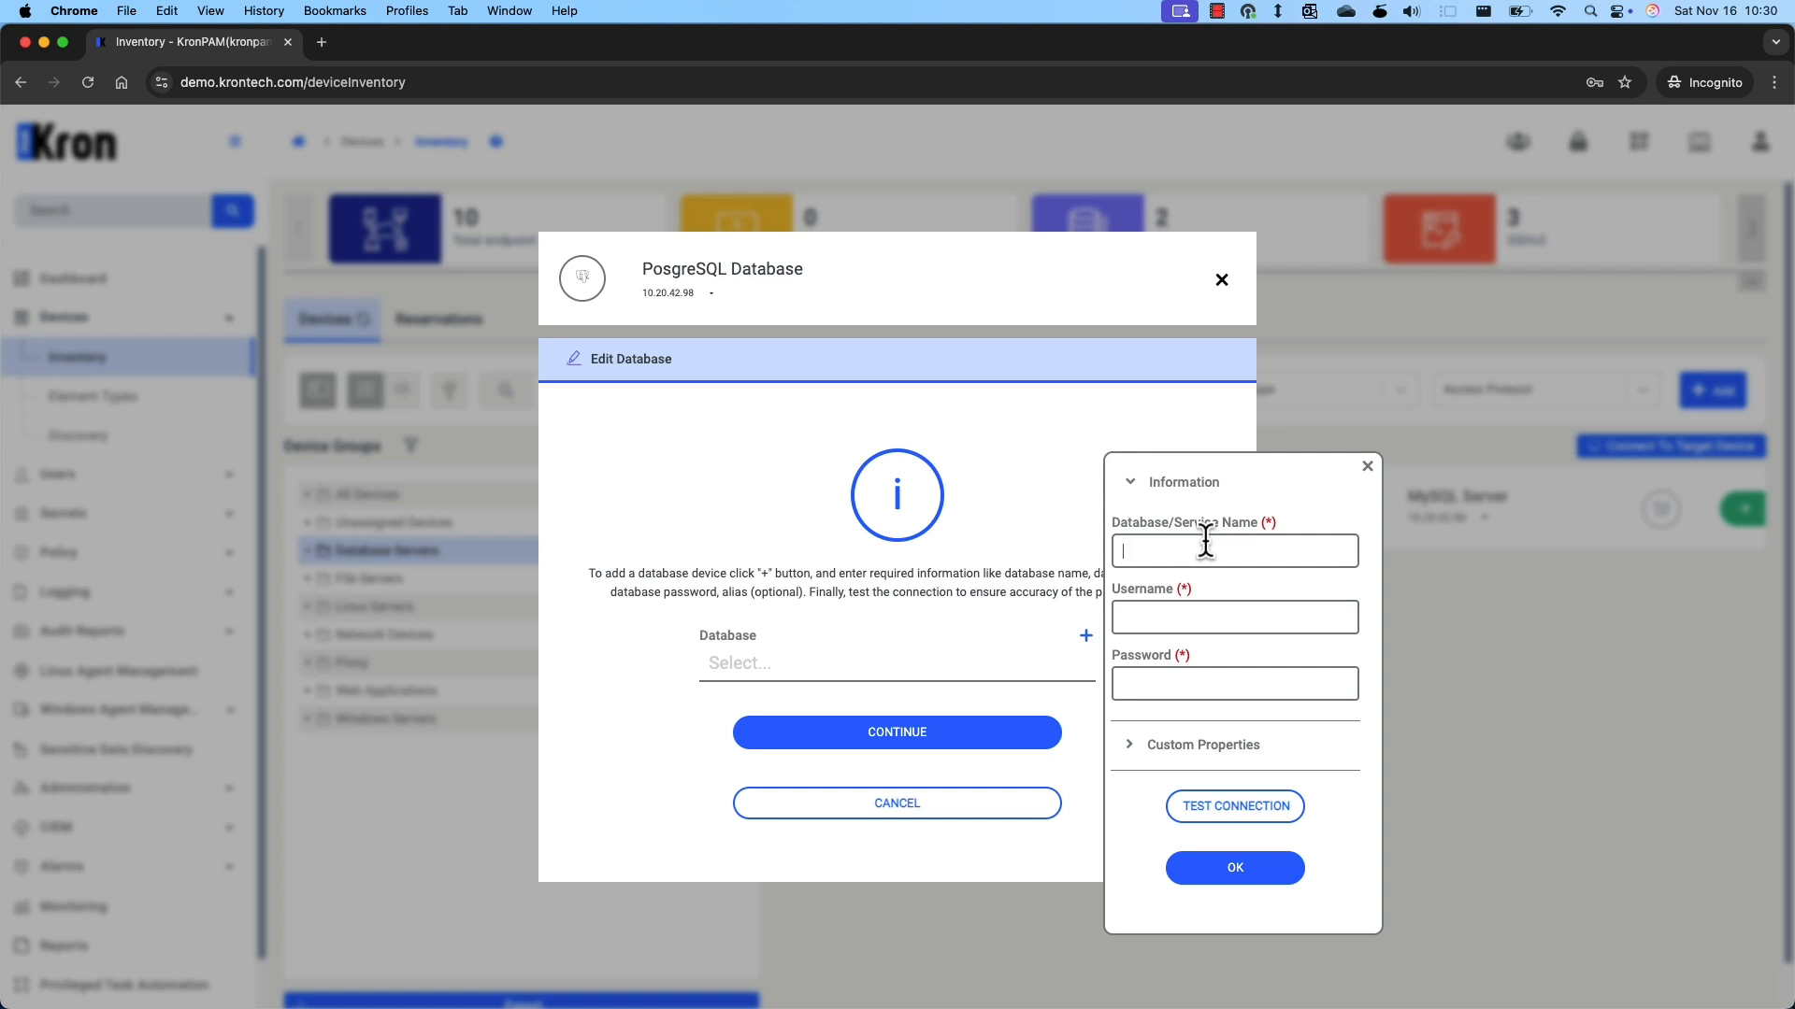
{"action": "type", "text": "postgre"}
{"action": "type", "text": "postgre"}
{"action": "type", "text": "_user"}
{"action": "key", "text": "Tab"}
{"action": "type", "text": "Password1"}
{"action": "left_click", "coordinate": [1279, 804]}
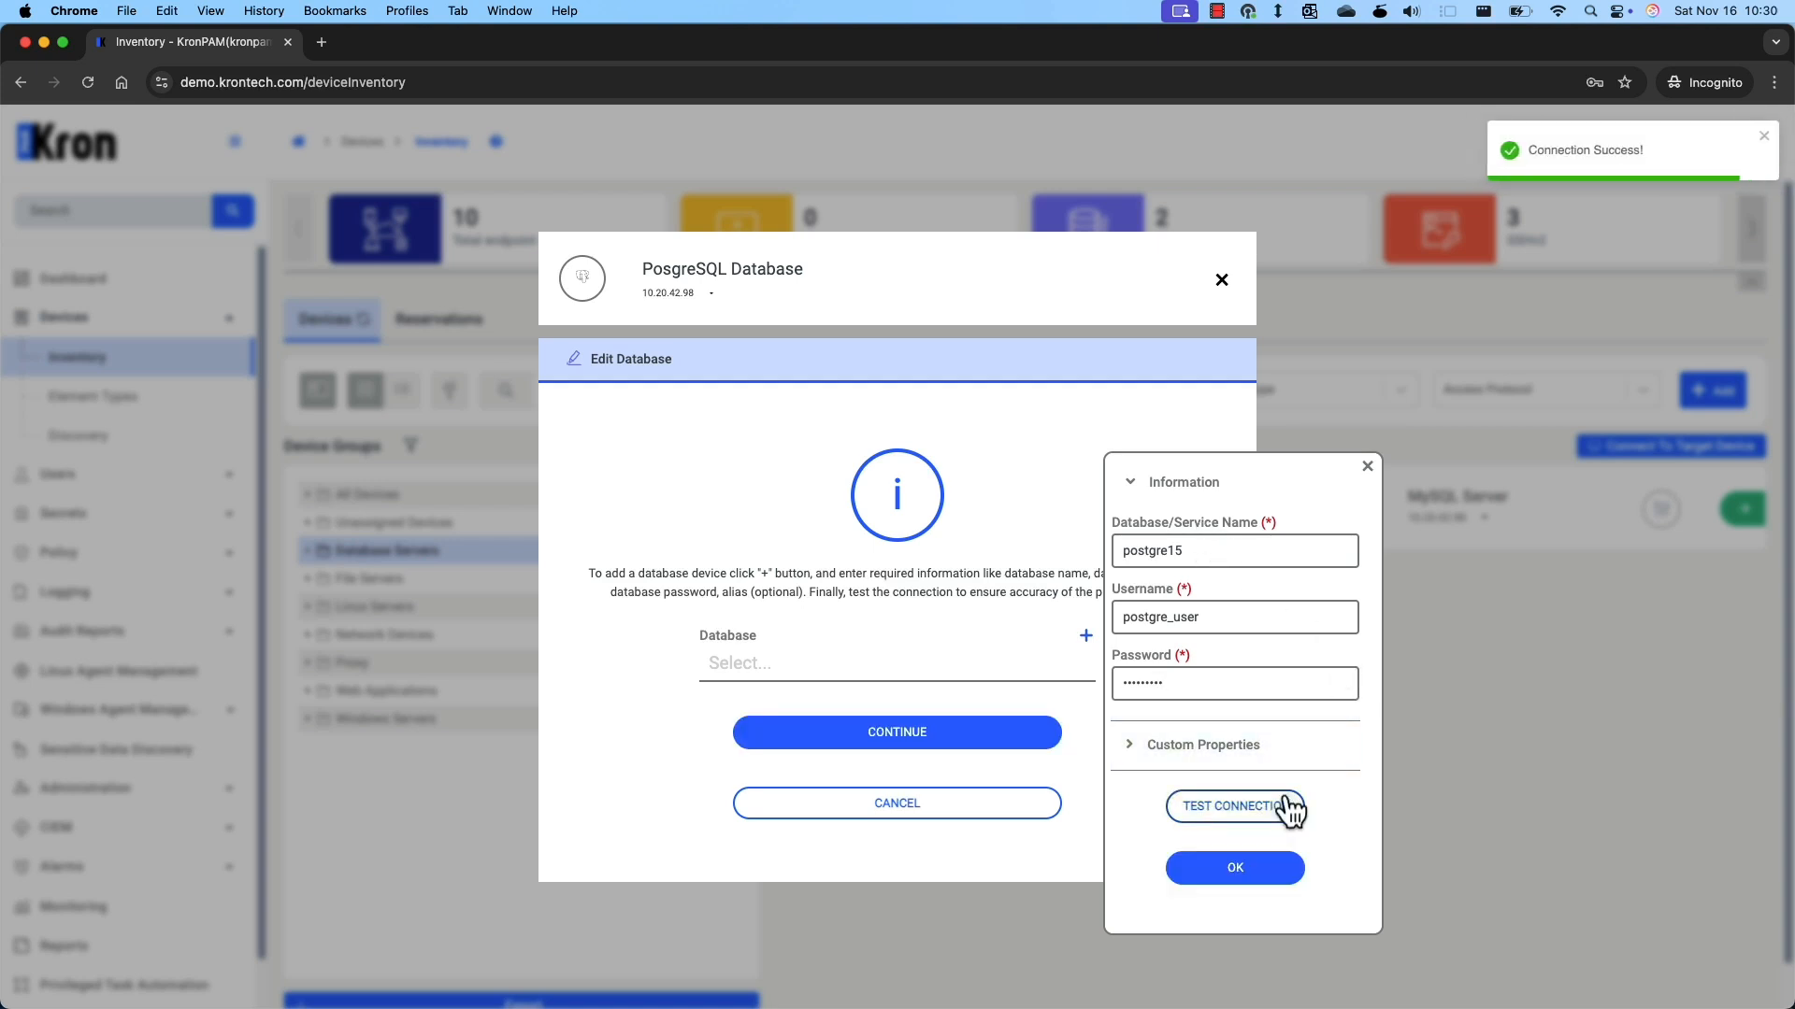
{"action": "left_click", "coordinate": [1248, 868]}
{"action": "left_click", "coordinate": [930, 735]}
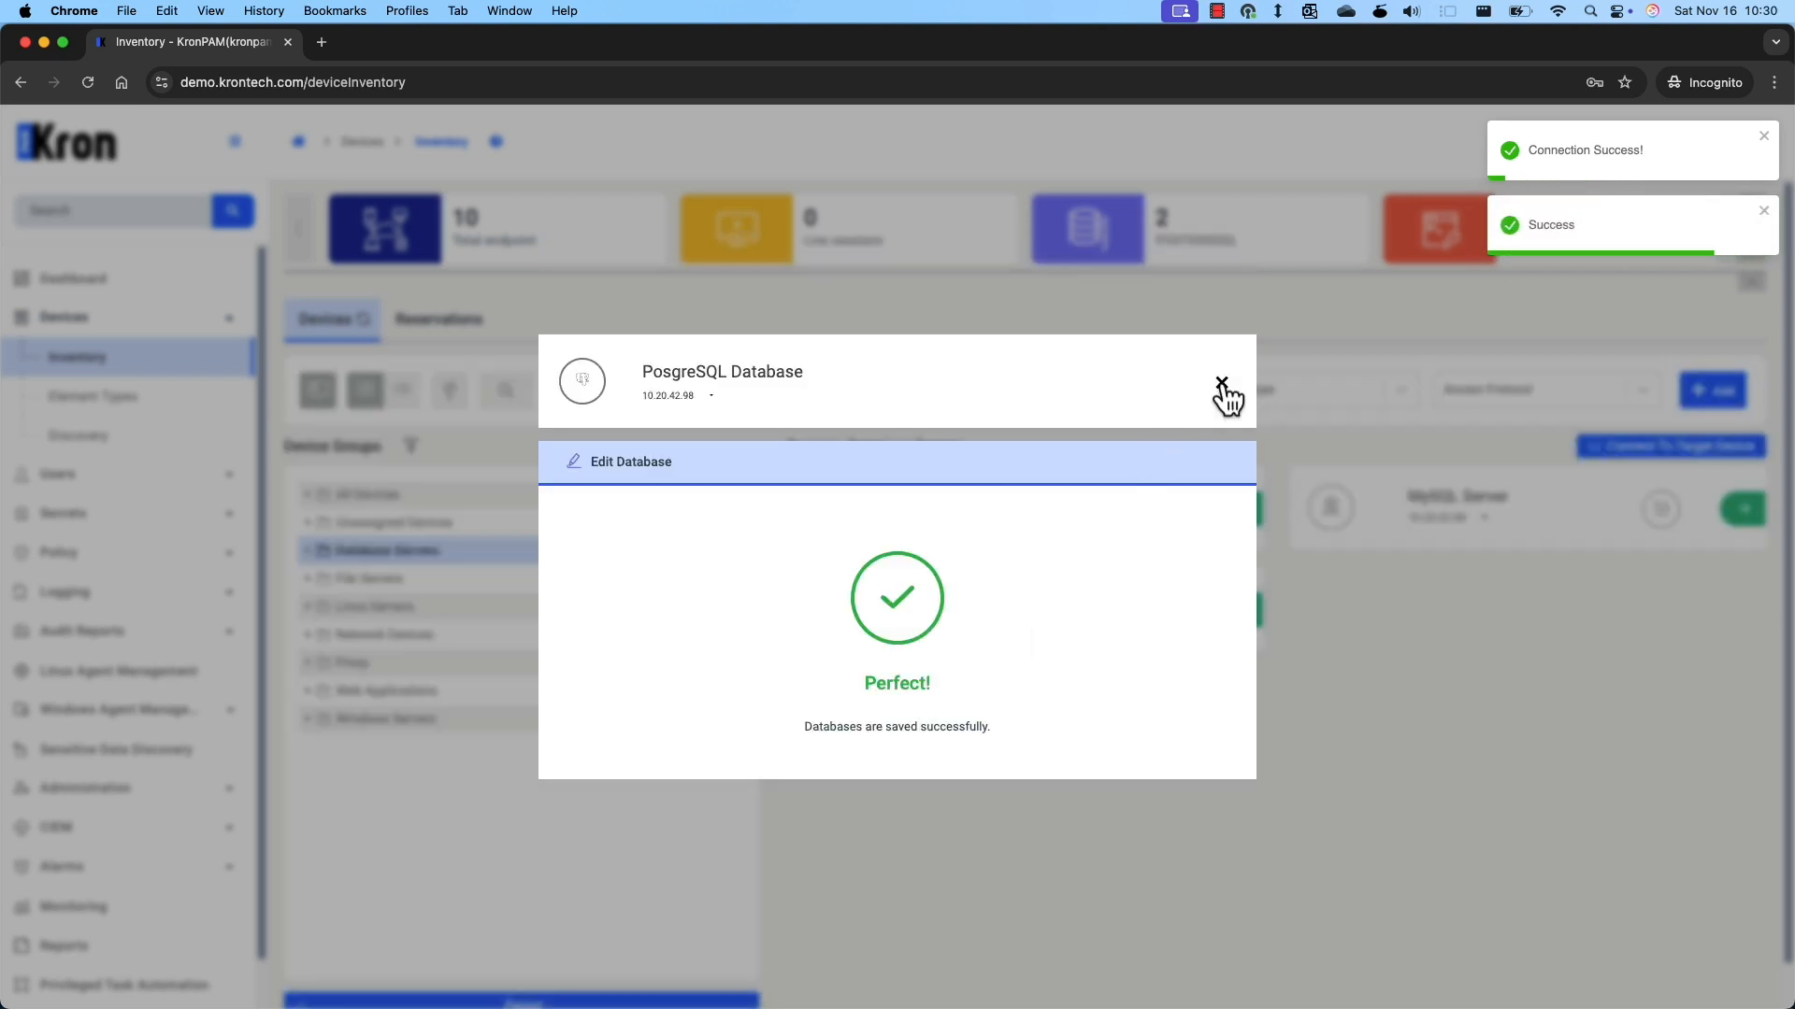
{"action": "left_click", "coordinate": [1221, 384]}
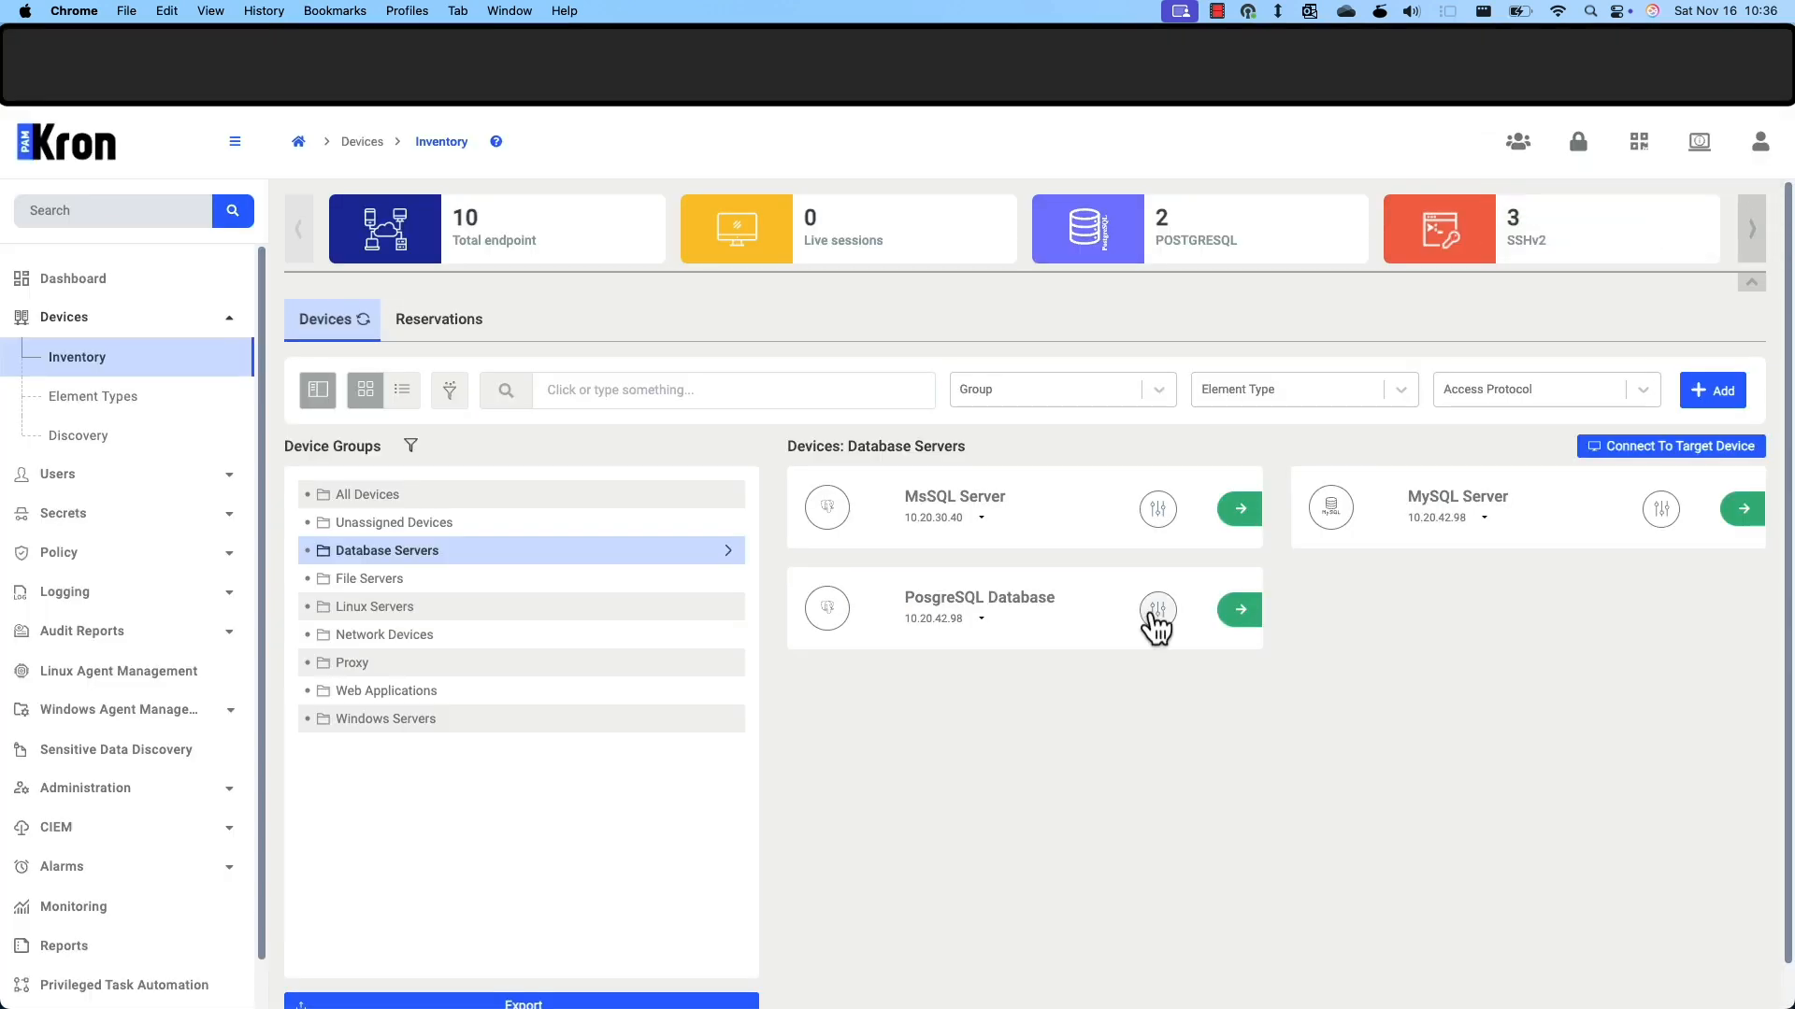
Set the PosgreSQL Database device's SQL Proxy Bind Port to 7001 and save it.
{"action": "left_click", "coordinate": [1156, 612]}
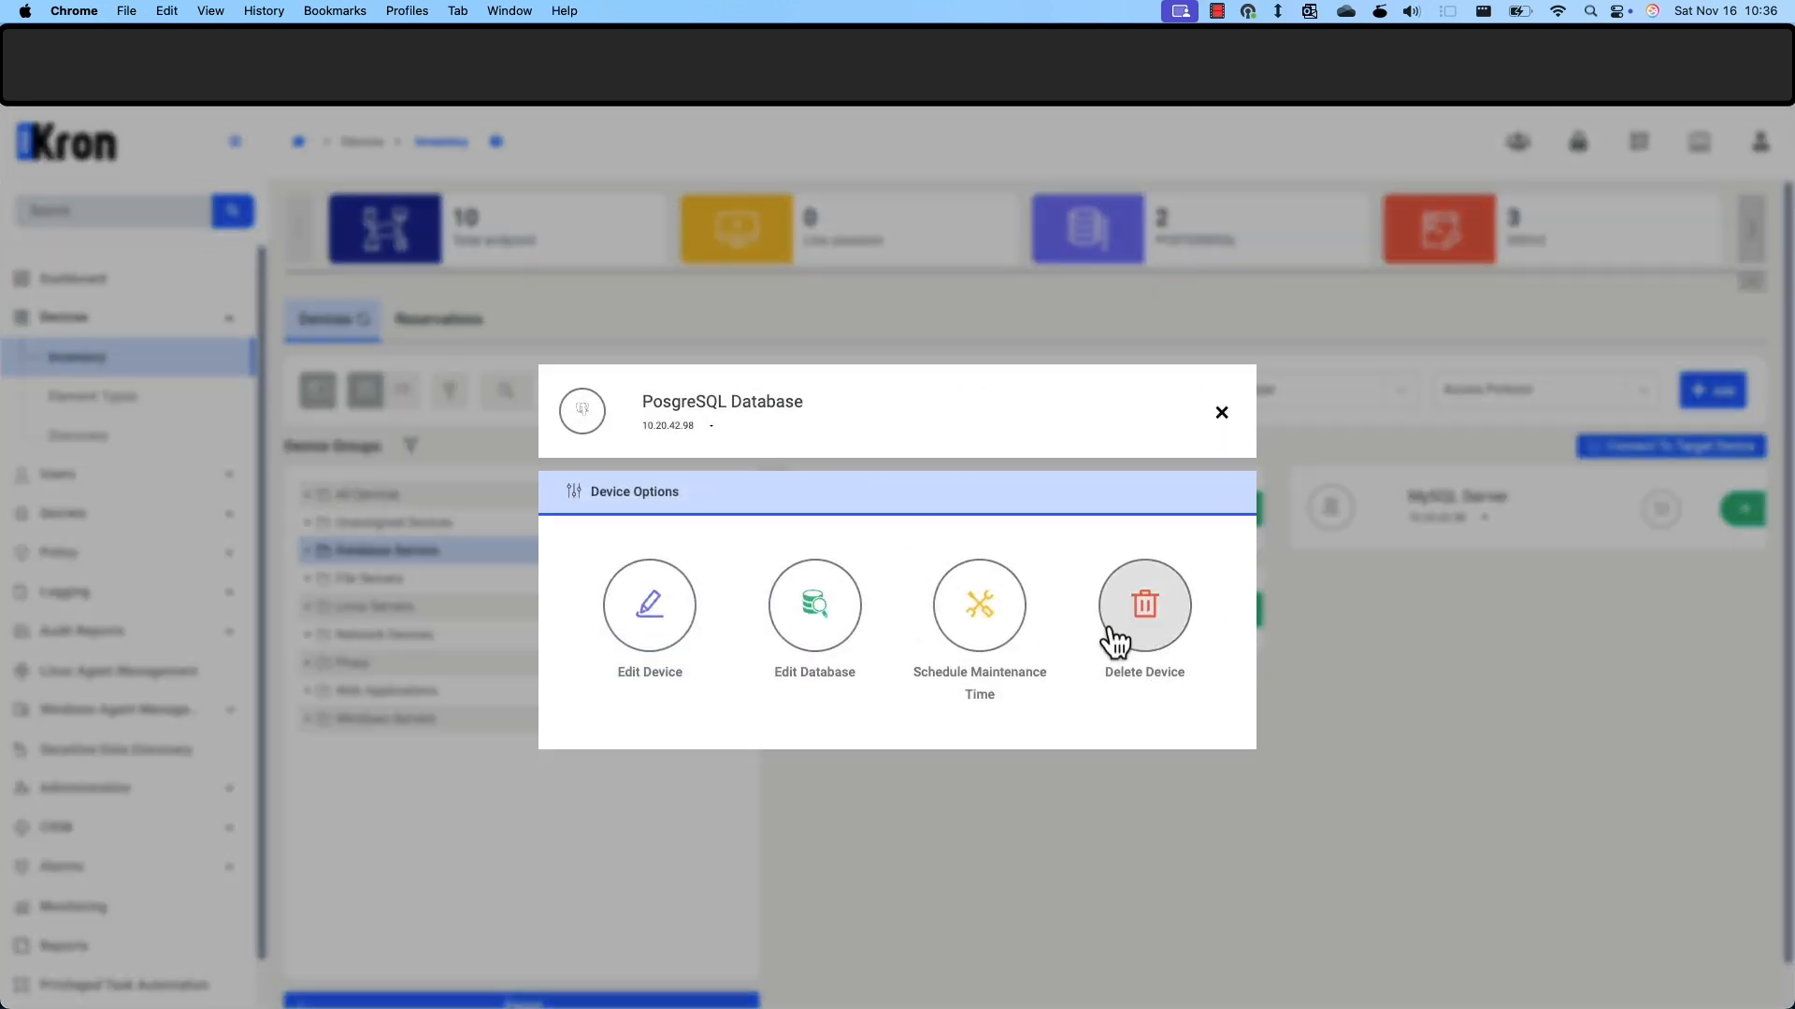
{"action": "left_click", "coordinate": [685, 635]}
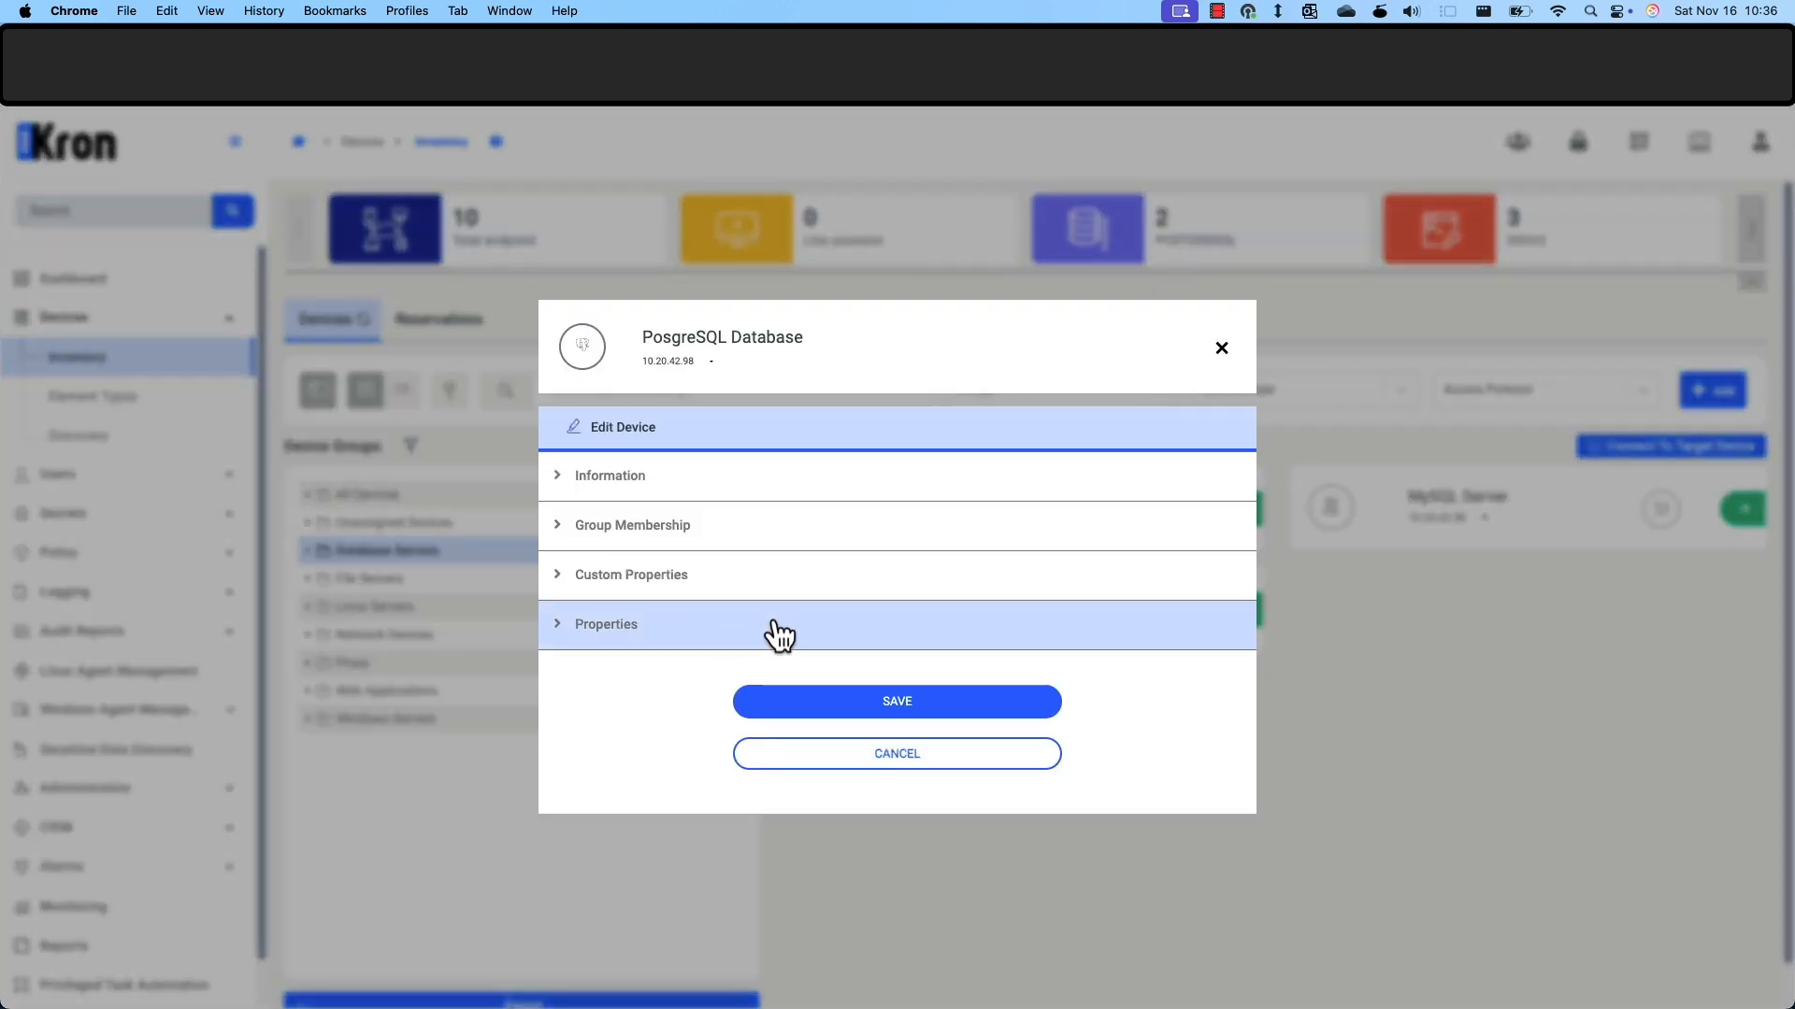
{"action": "left_click", "coordinate": [782, 629]}
{"action": "left_click", "coordinate": [841, 623]}
{"action": "type", "text": "7001"}
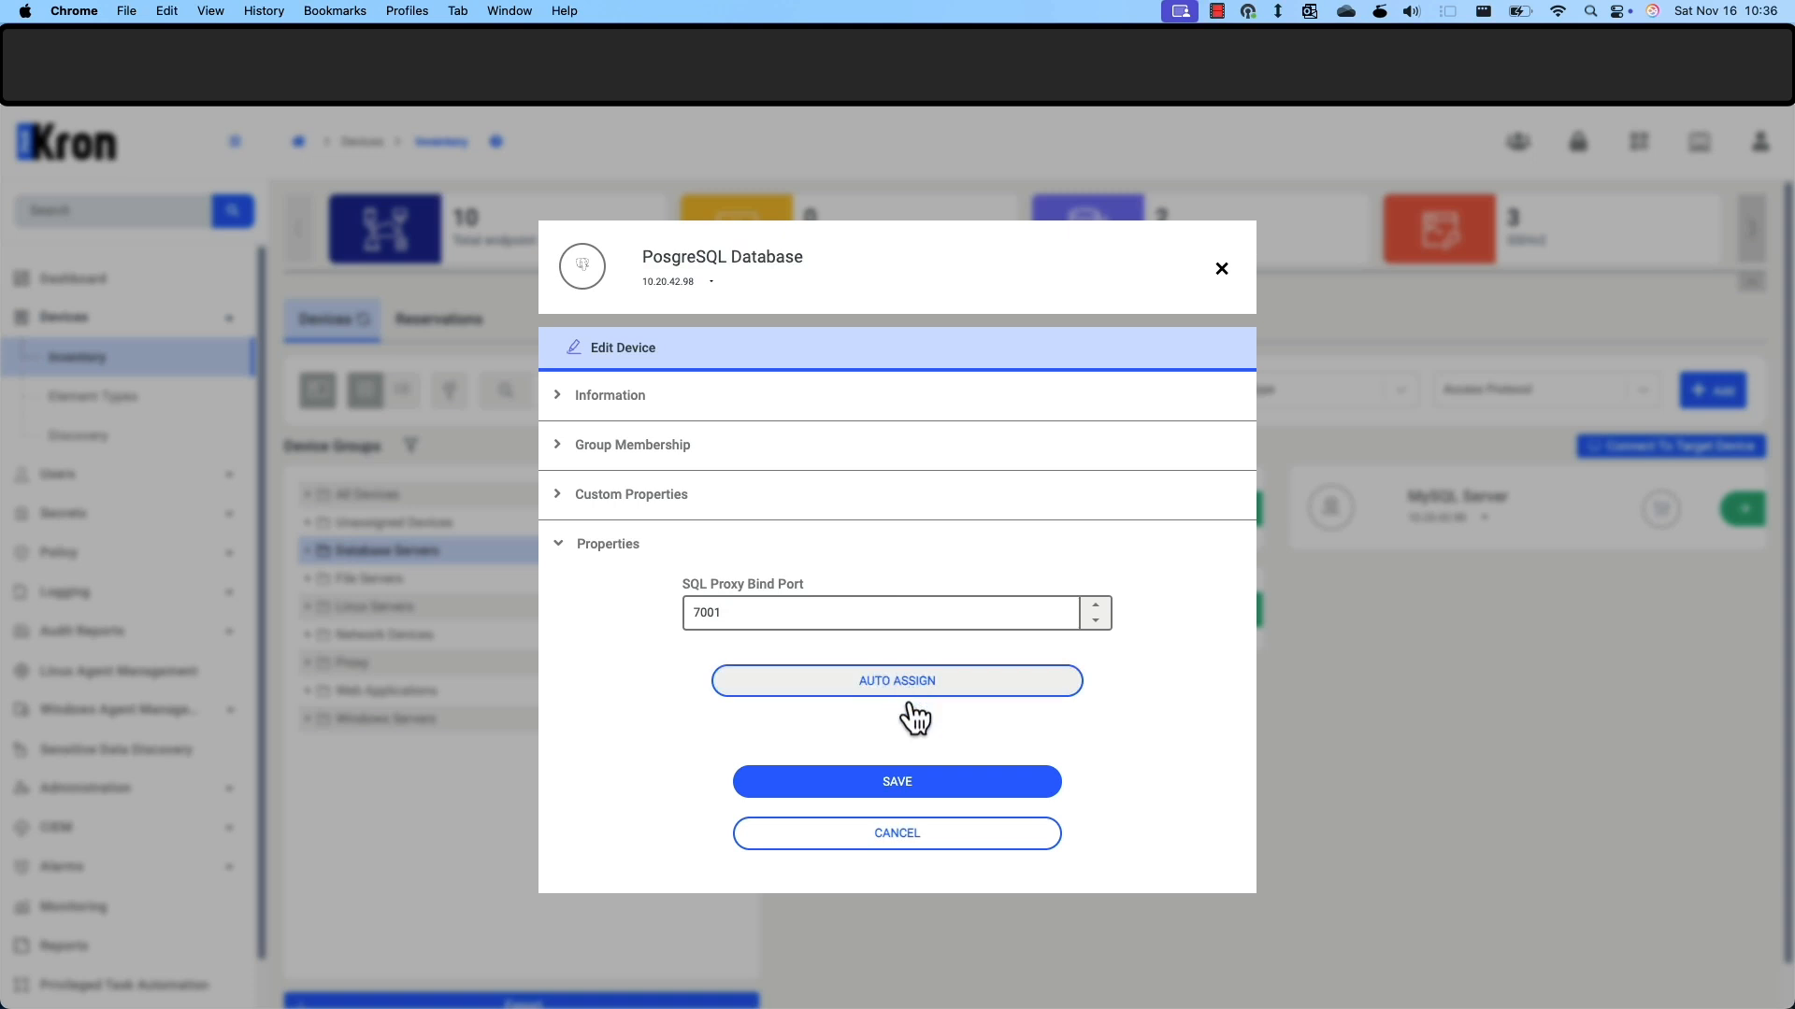
{"action": "left_click", "coordinate": [897, 783]}
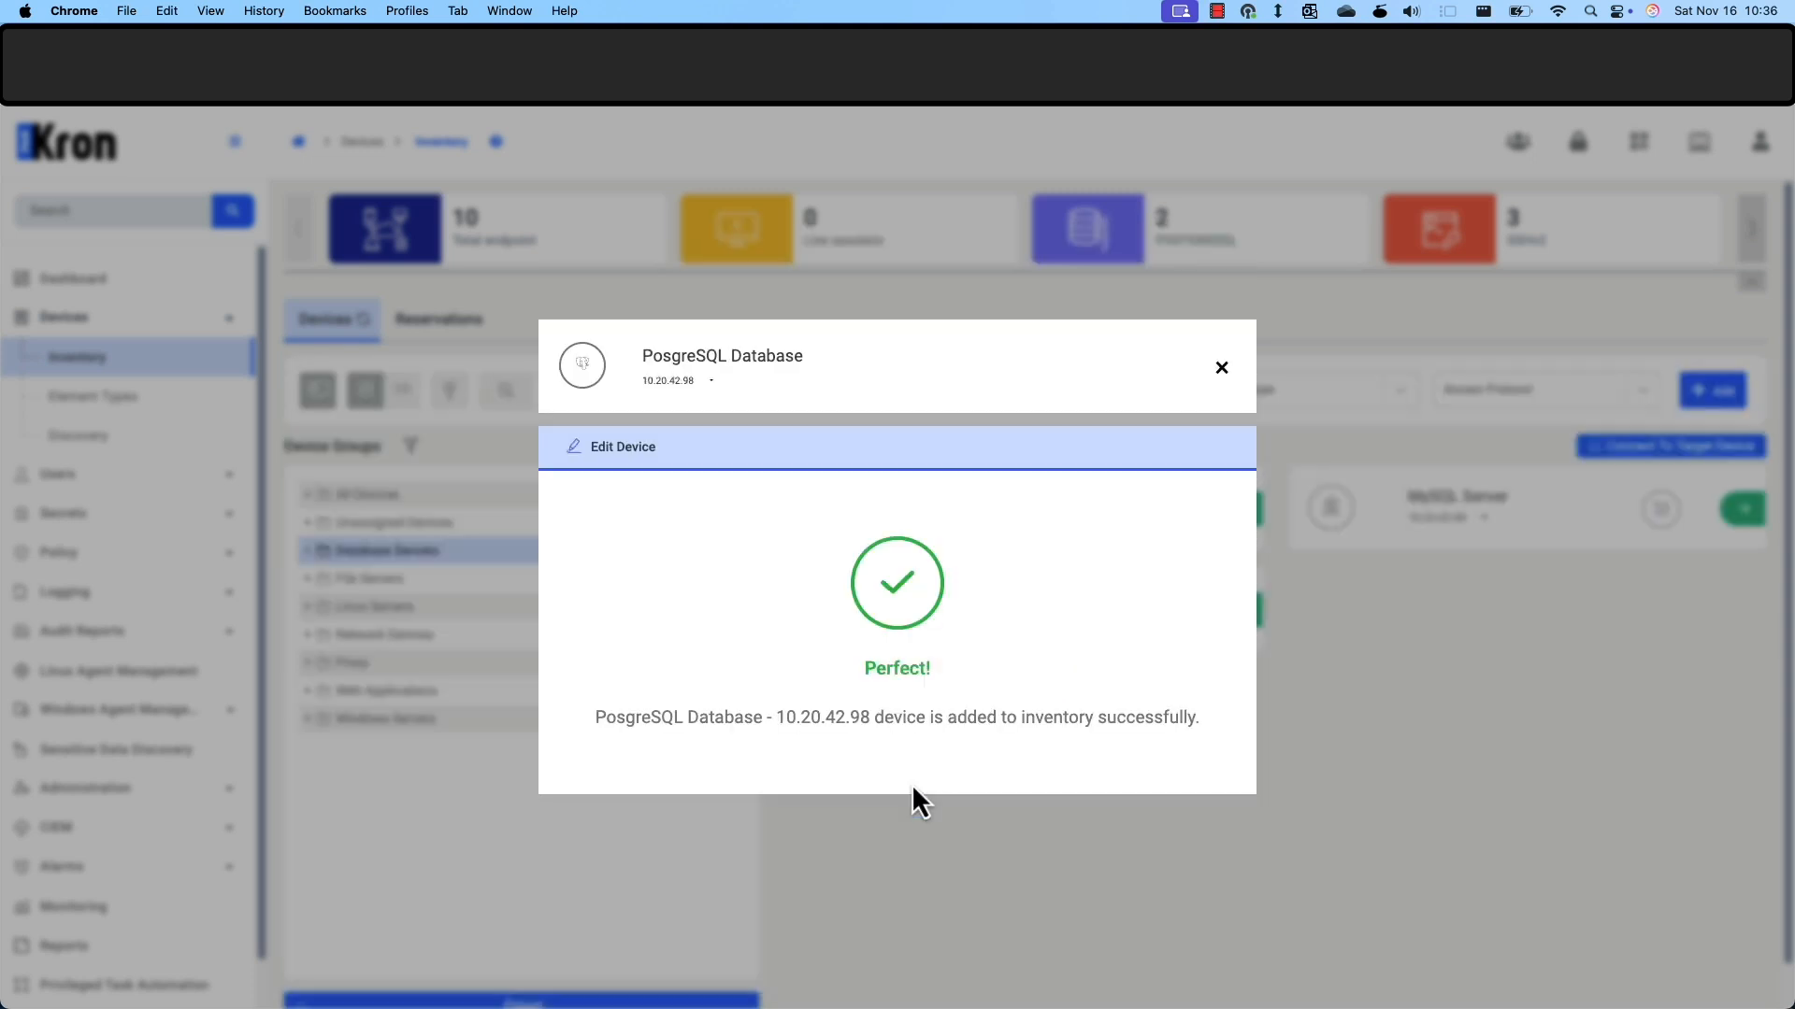
{"action": "left_click", "coordinate": [1220, 383]}
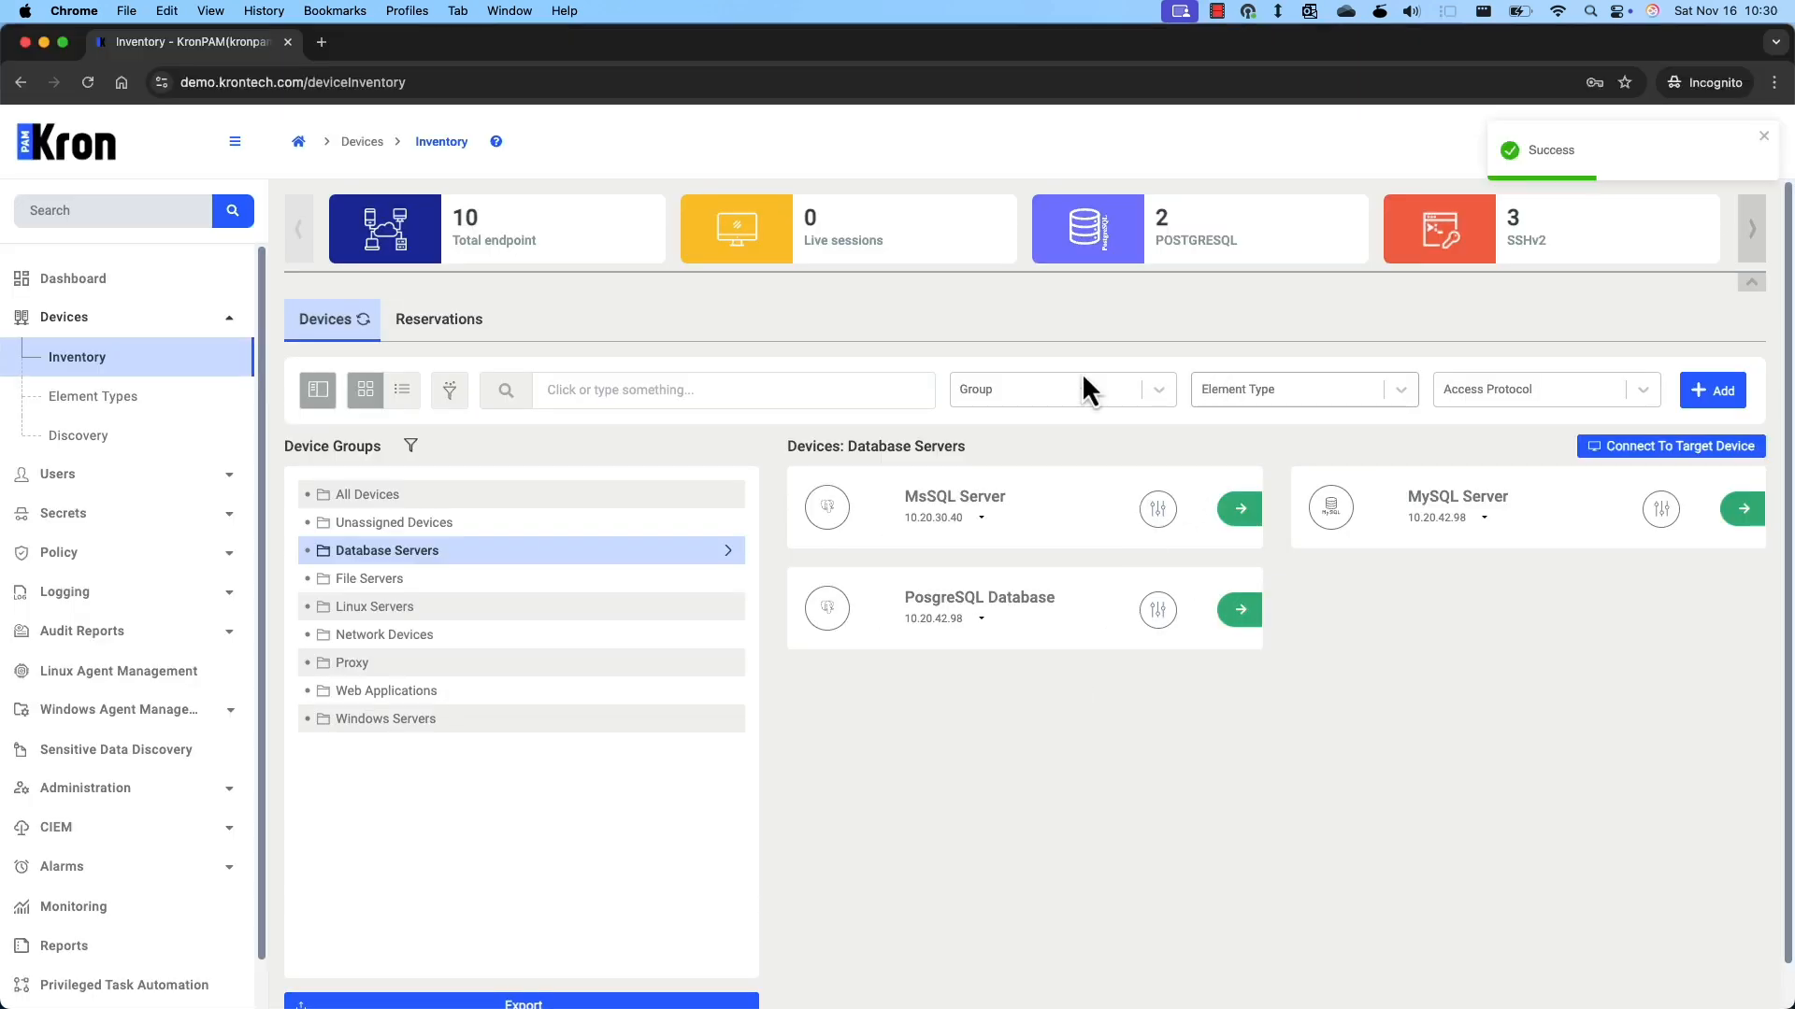
{"action": "left_click", "coordinate": [174, 322]}
Open Users and select the Database Admins group to list its two members.
{"action": "left_click", "coordinate": [178, 365]}
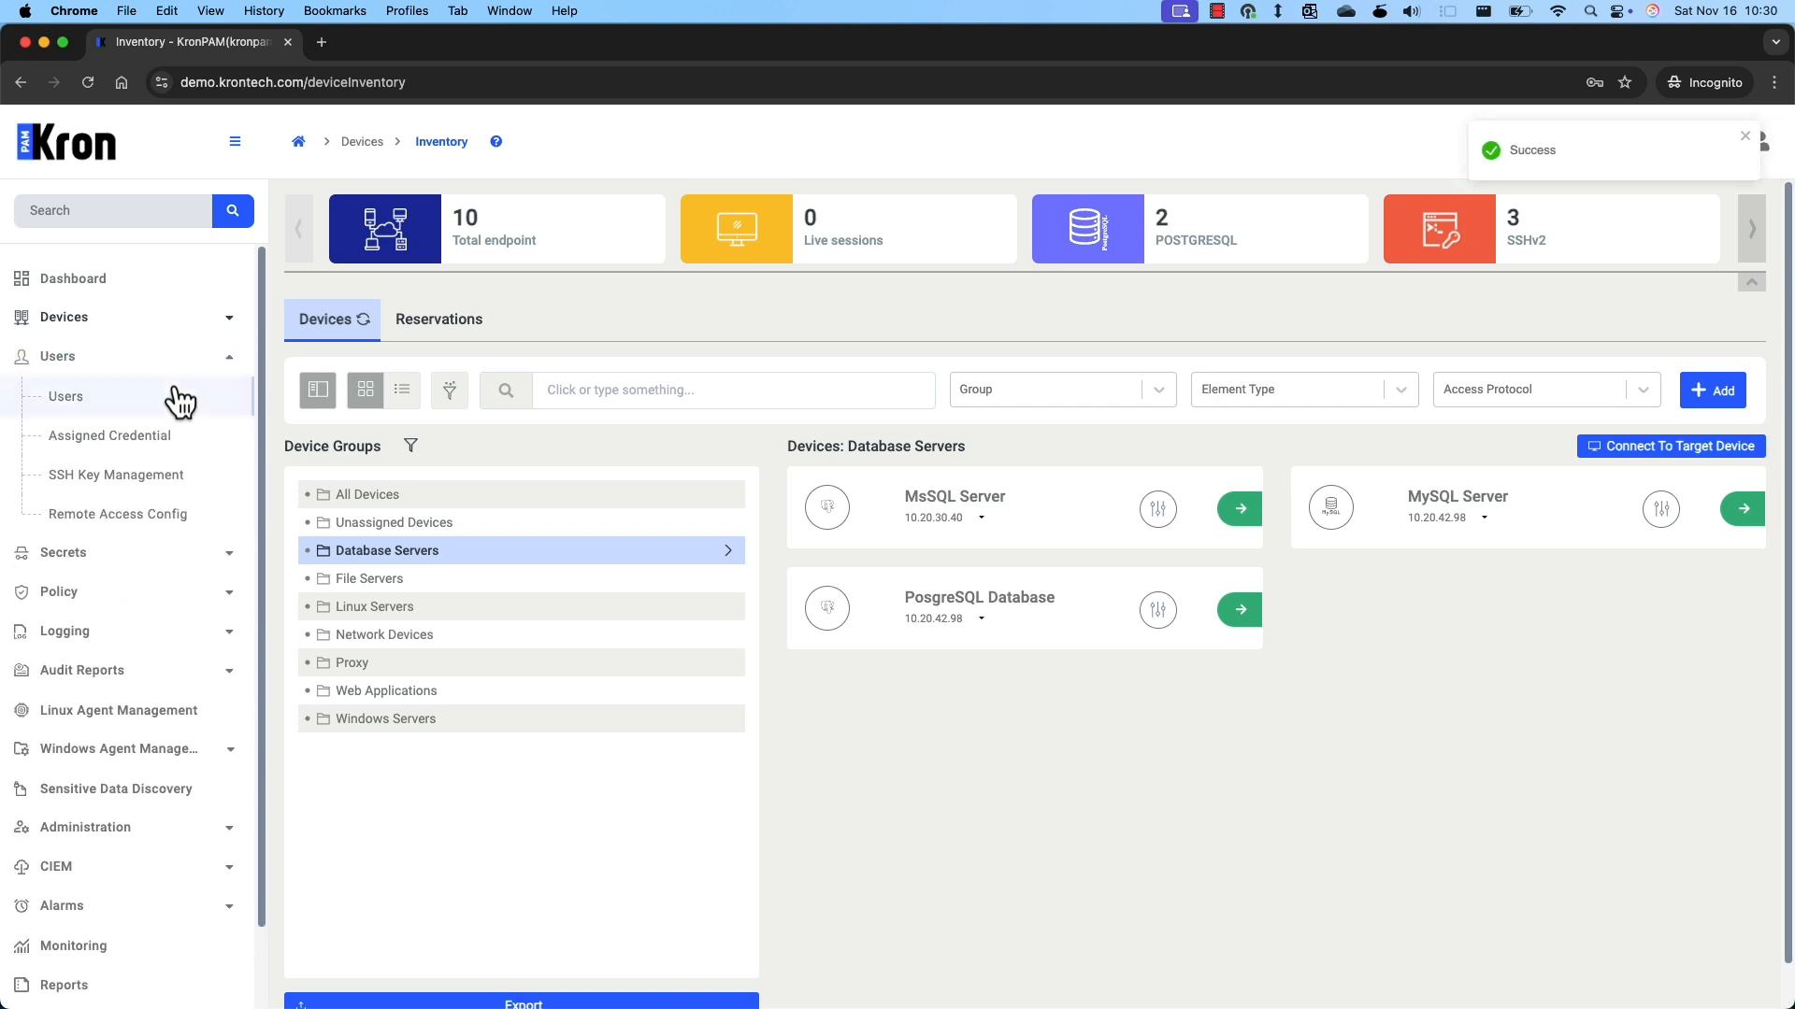
{"action": "left_click", "coordinate": [180, 398]}
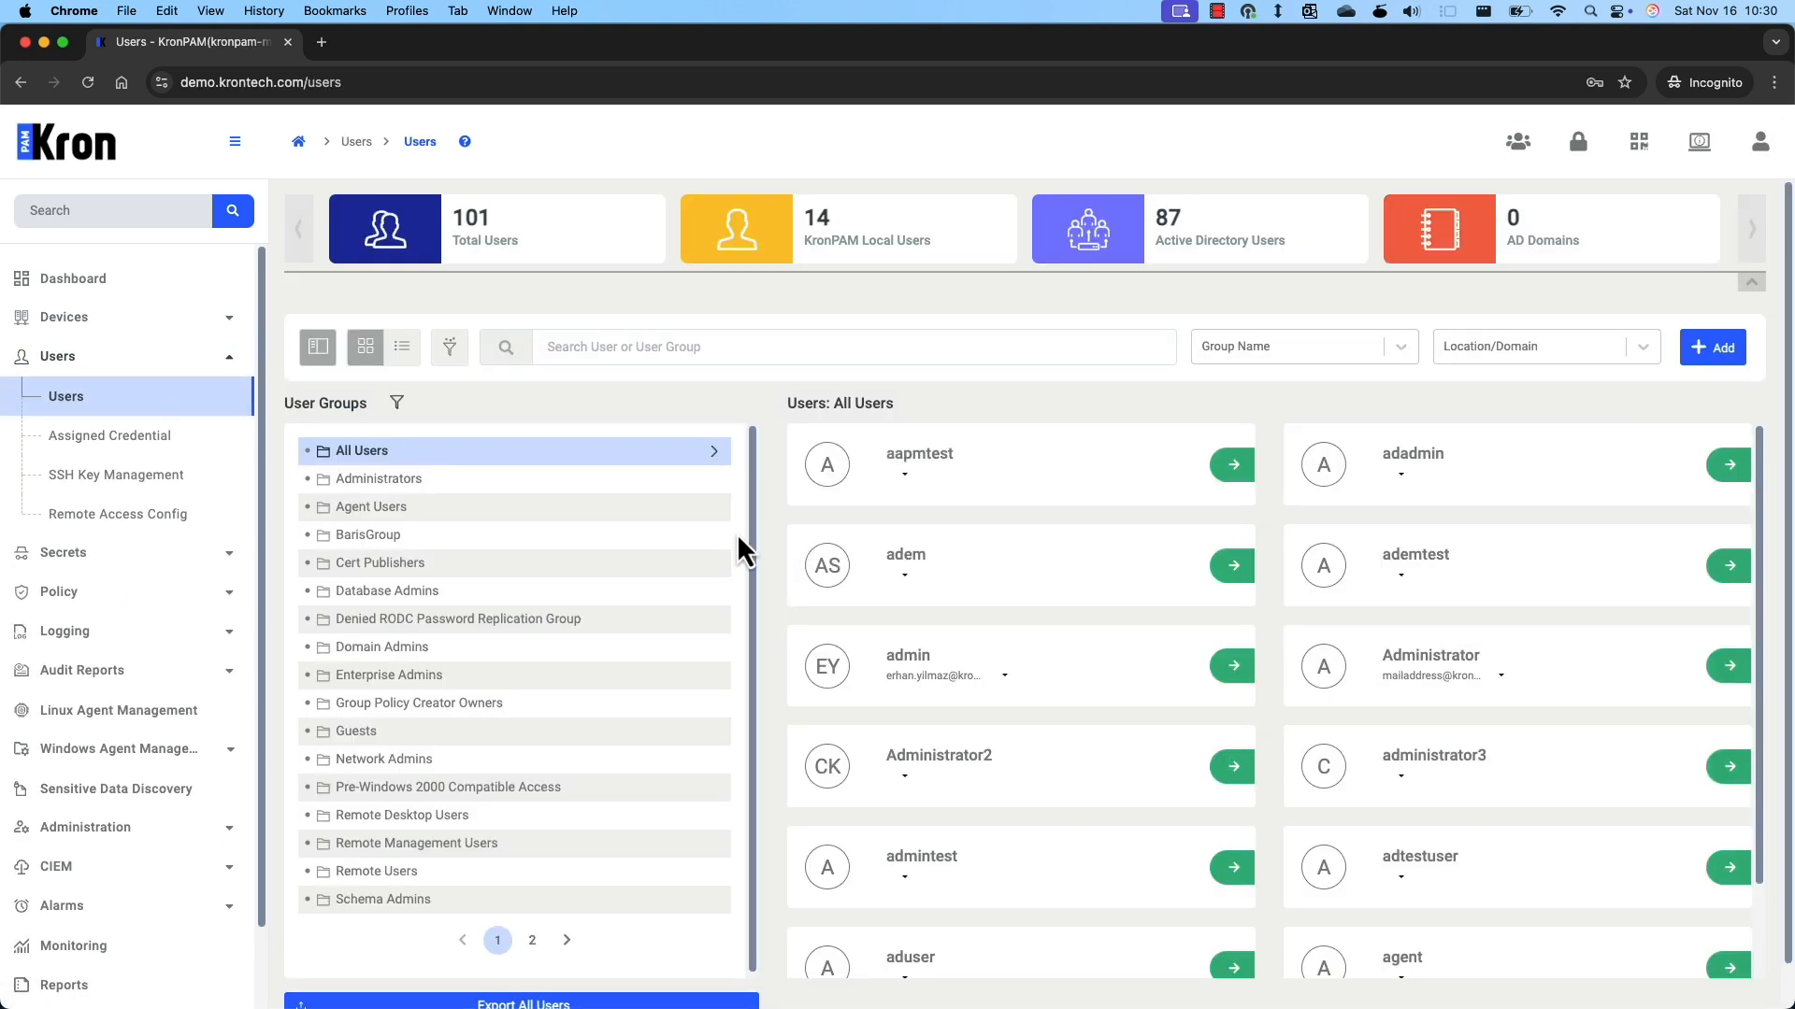
{"action": "left_click", "coordinate": [547, 598]}
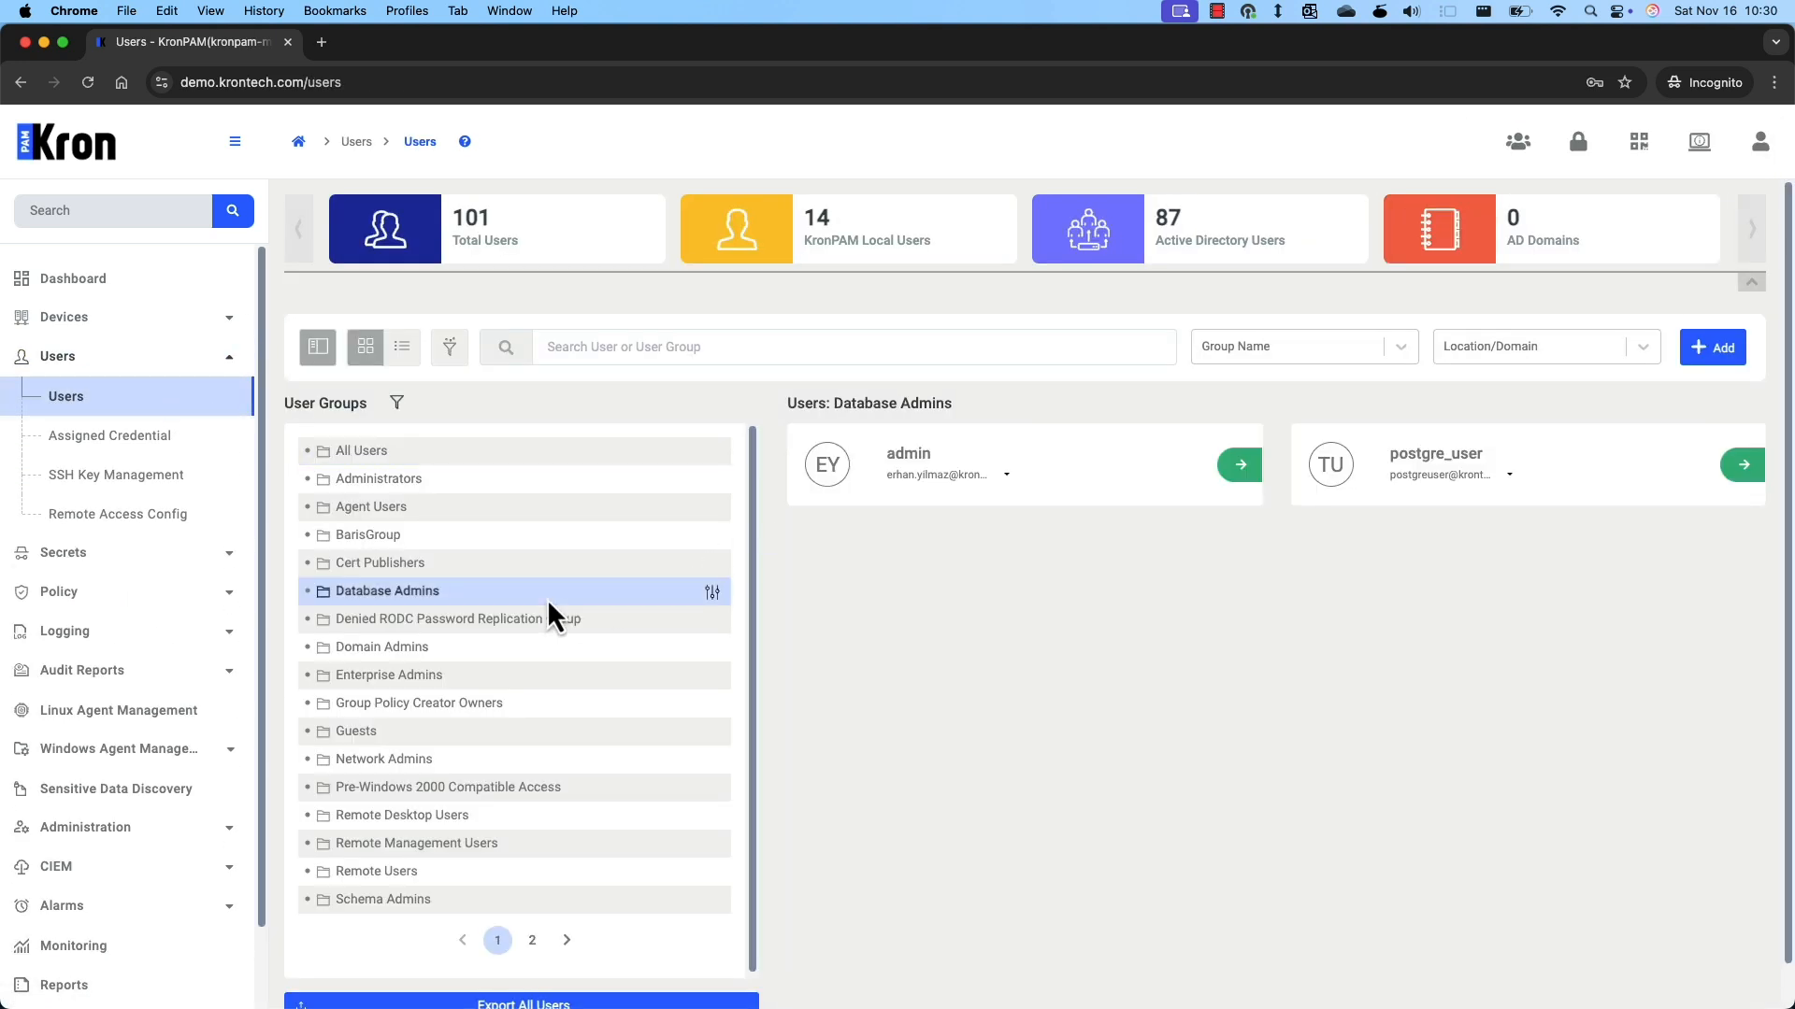
{"action": "left_click", "coordinate": [171, 379]}
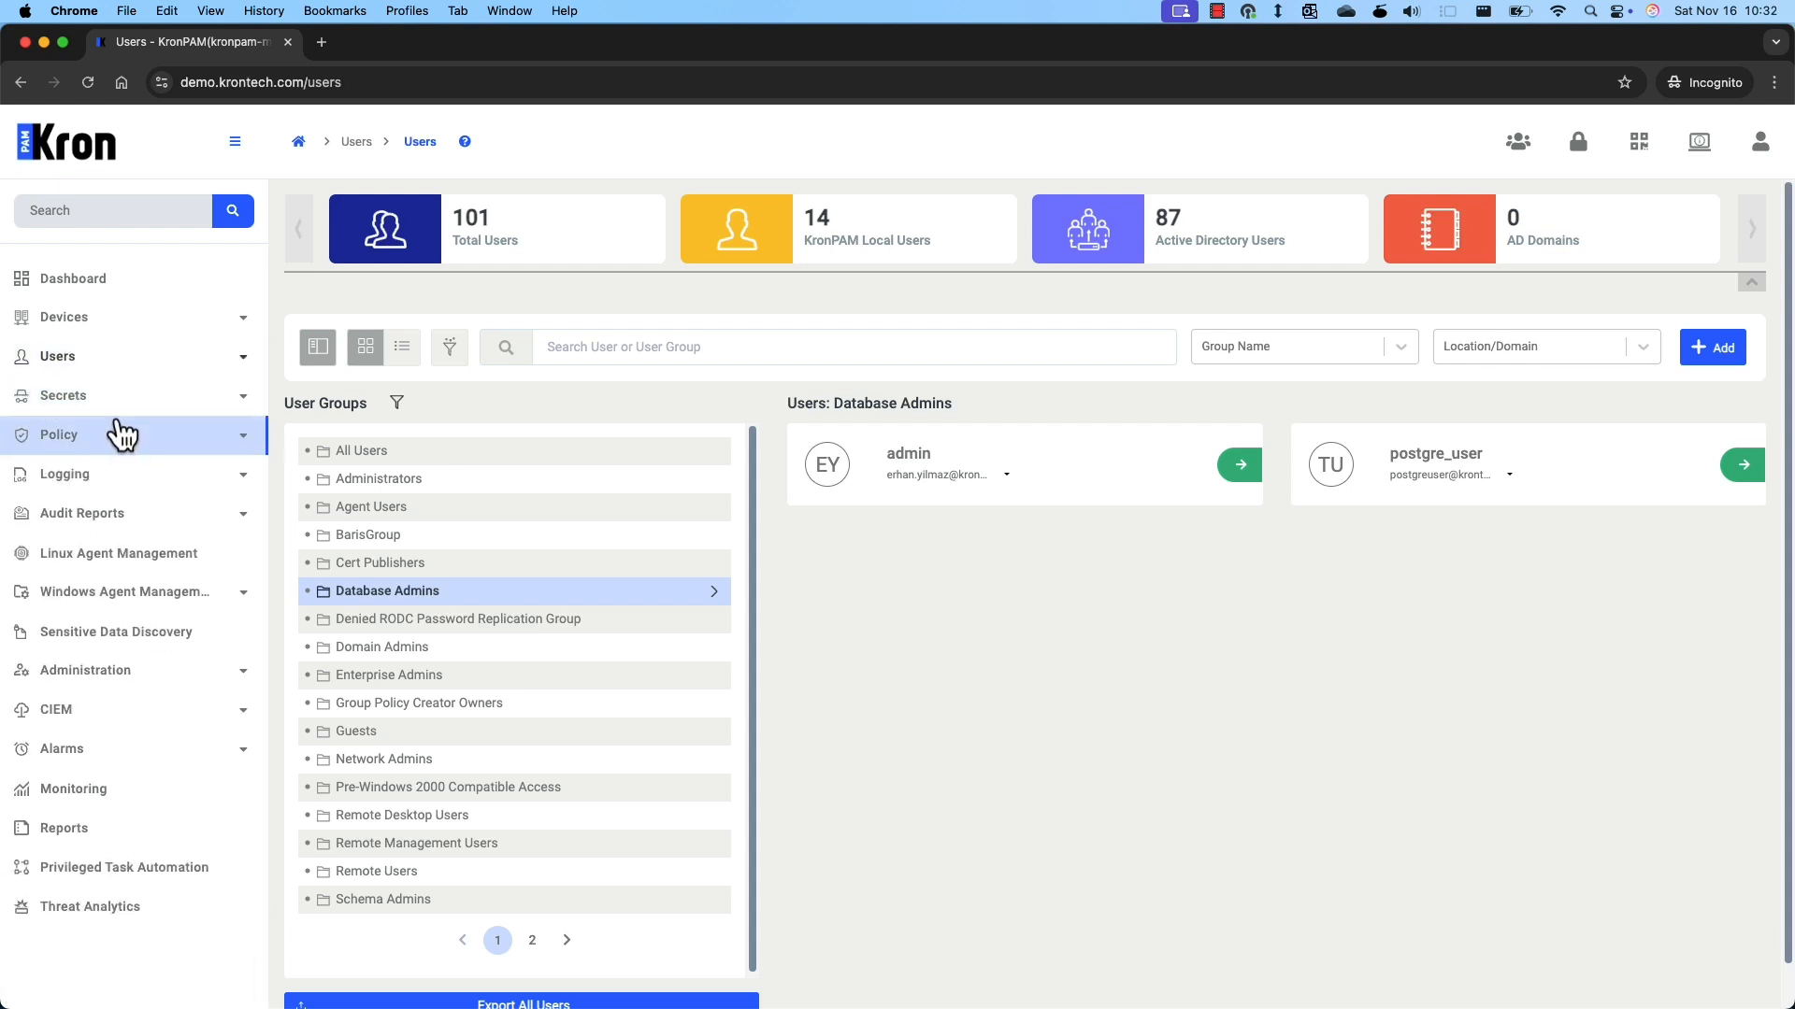
Start a new Black Key policy key in Policy Management.
{"action": "left_click", "coordinate": [124, 439]}
{"action": "left_click", "coordinate": [126, 475]}
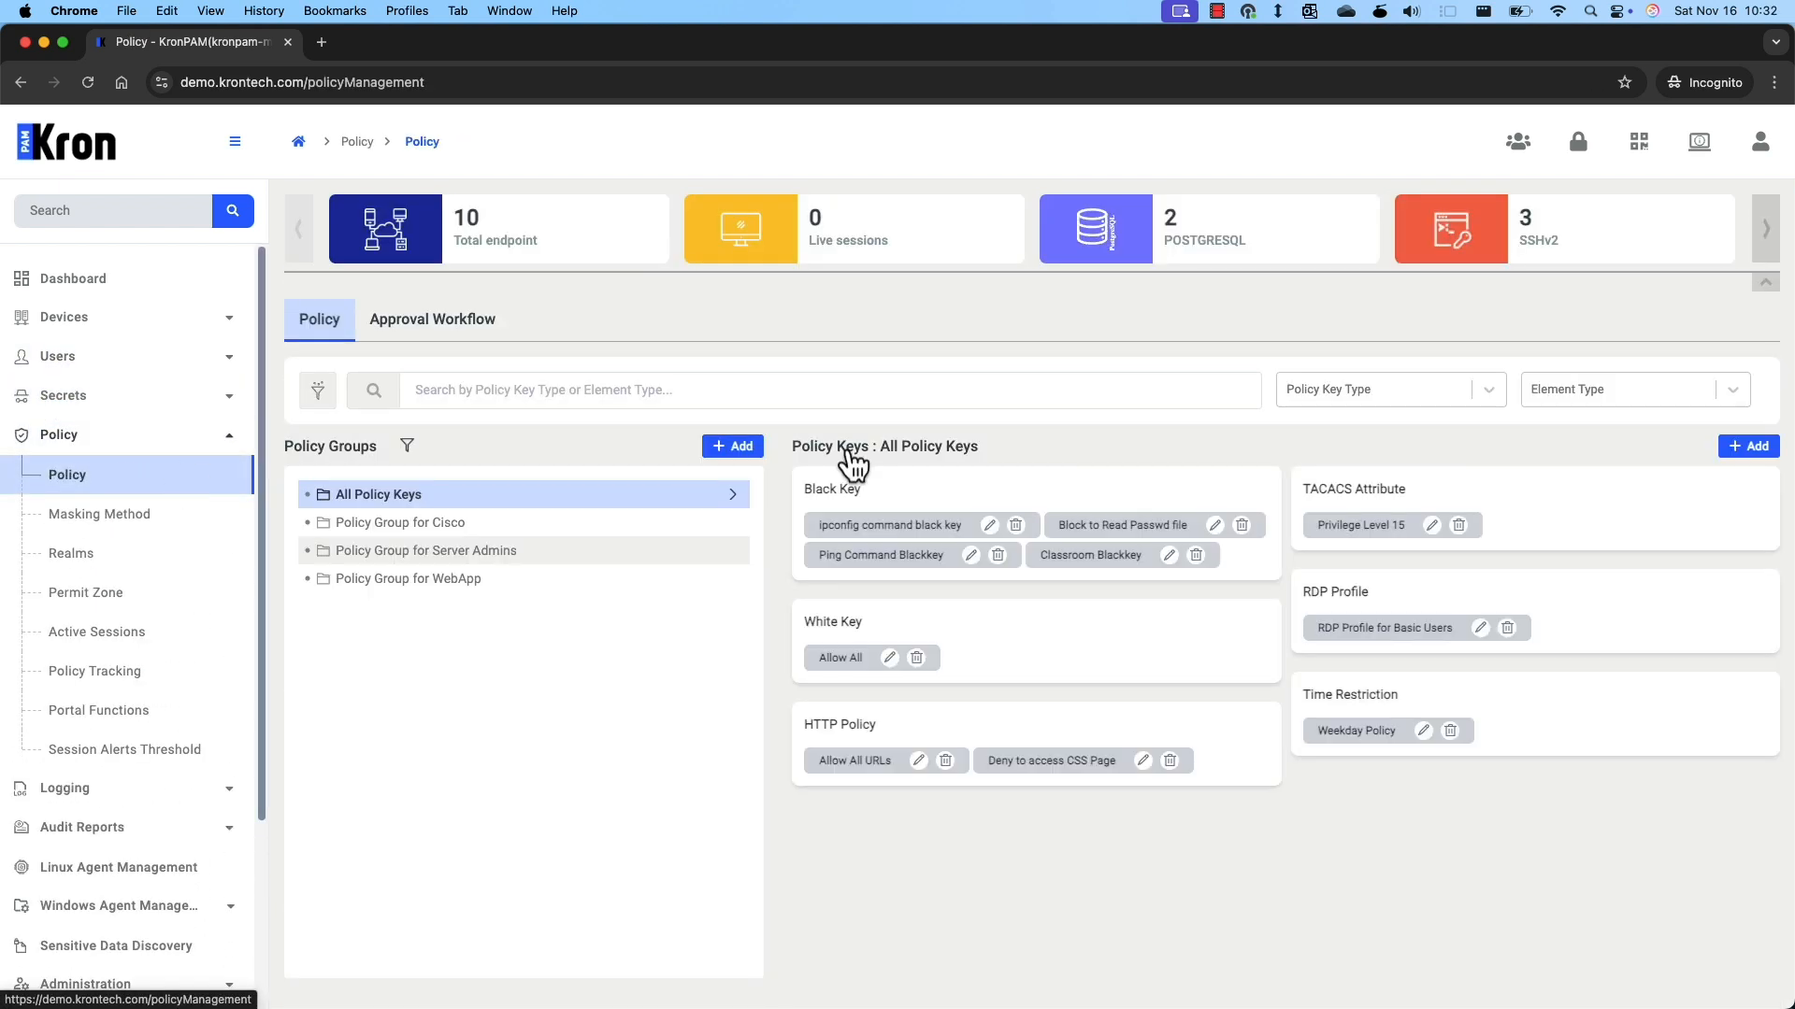
{"action": "left_click", "coordinate": [1748, 449]}
{"action": "left_click", "coordinate": [856, 590]}
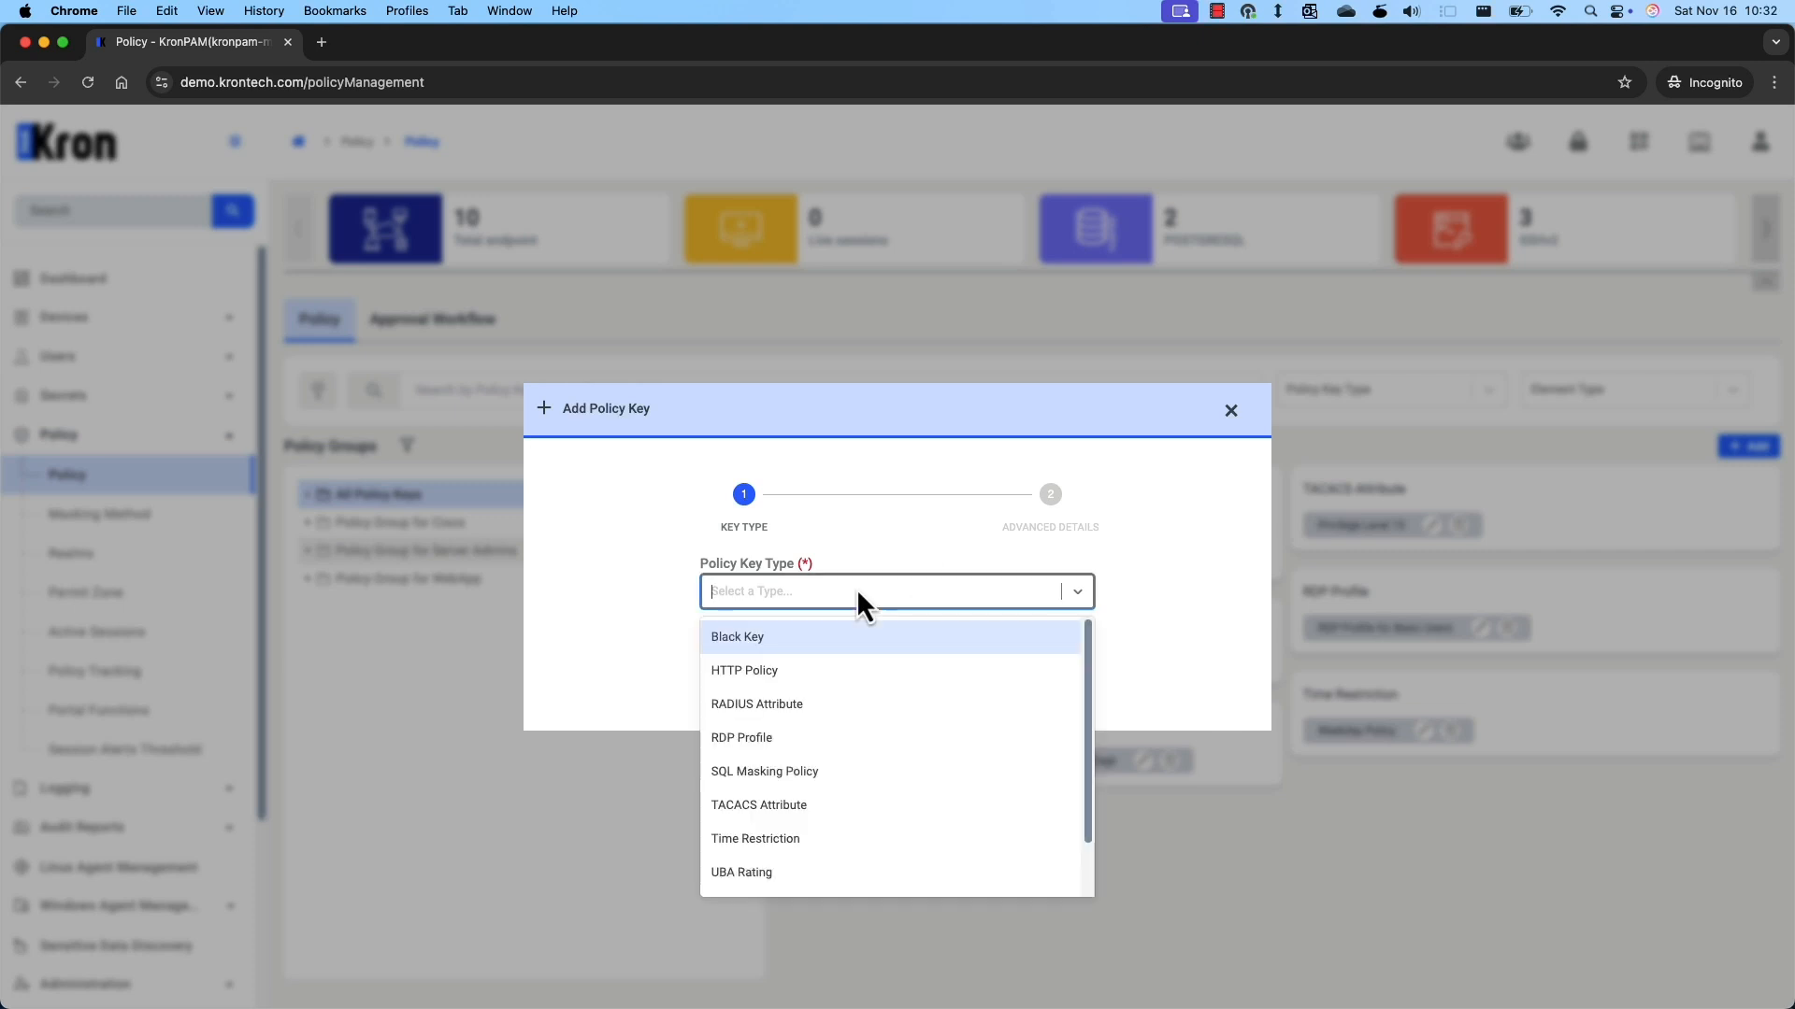
{"action": "left_click", "coordinate": [802, 635]}
{"action": "left_click", "coordinate": [868, 655]}
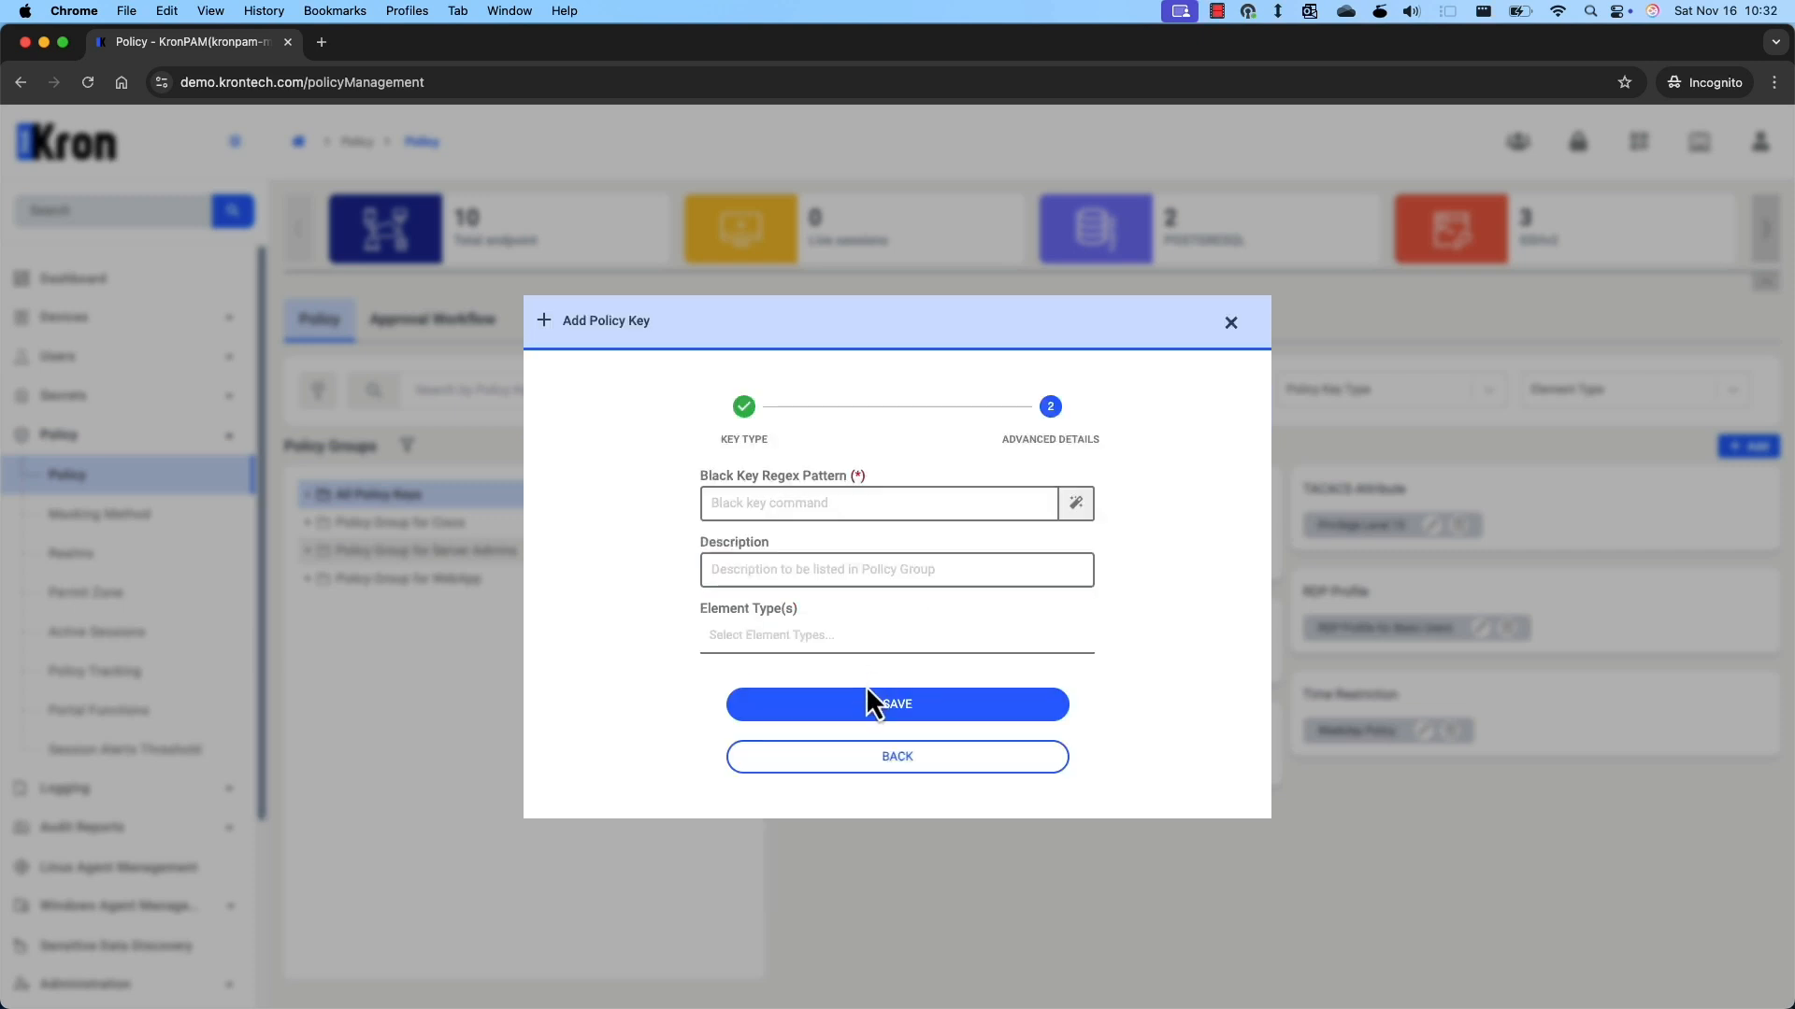
Give the key pattern 'select phone_number from employees', description 'Phone Number Block', element type PostgreSQL, and save.
{"action": "left_click", "coordinate": [794, 510]}
{"action": "type", "text": "s"}
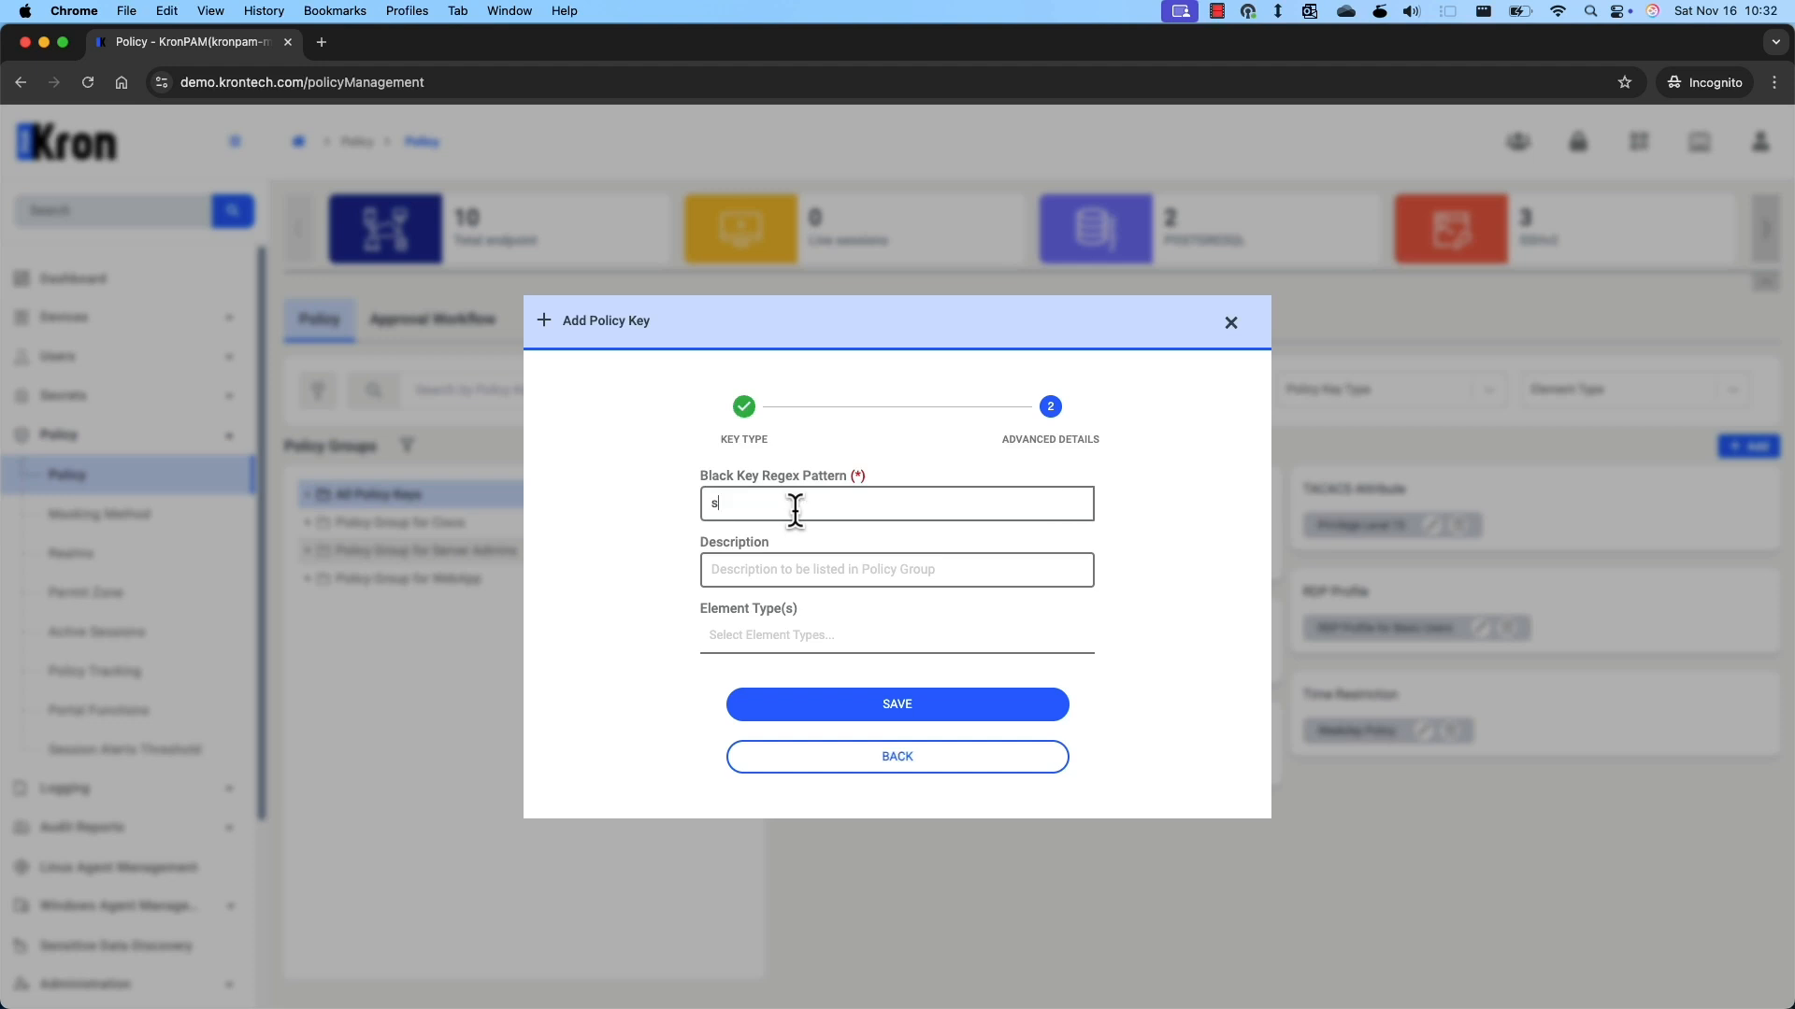
{"action": "type", "text": "elect phone_number from employees"}
{"action": "left_click", "coordinate": [788, 564]}
{"action": "type", "text": "P"}
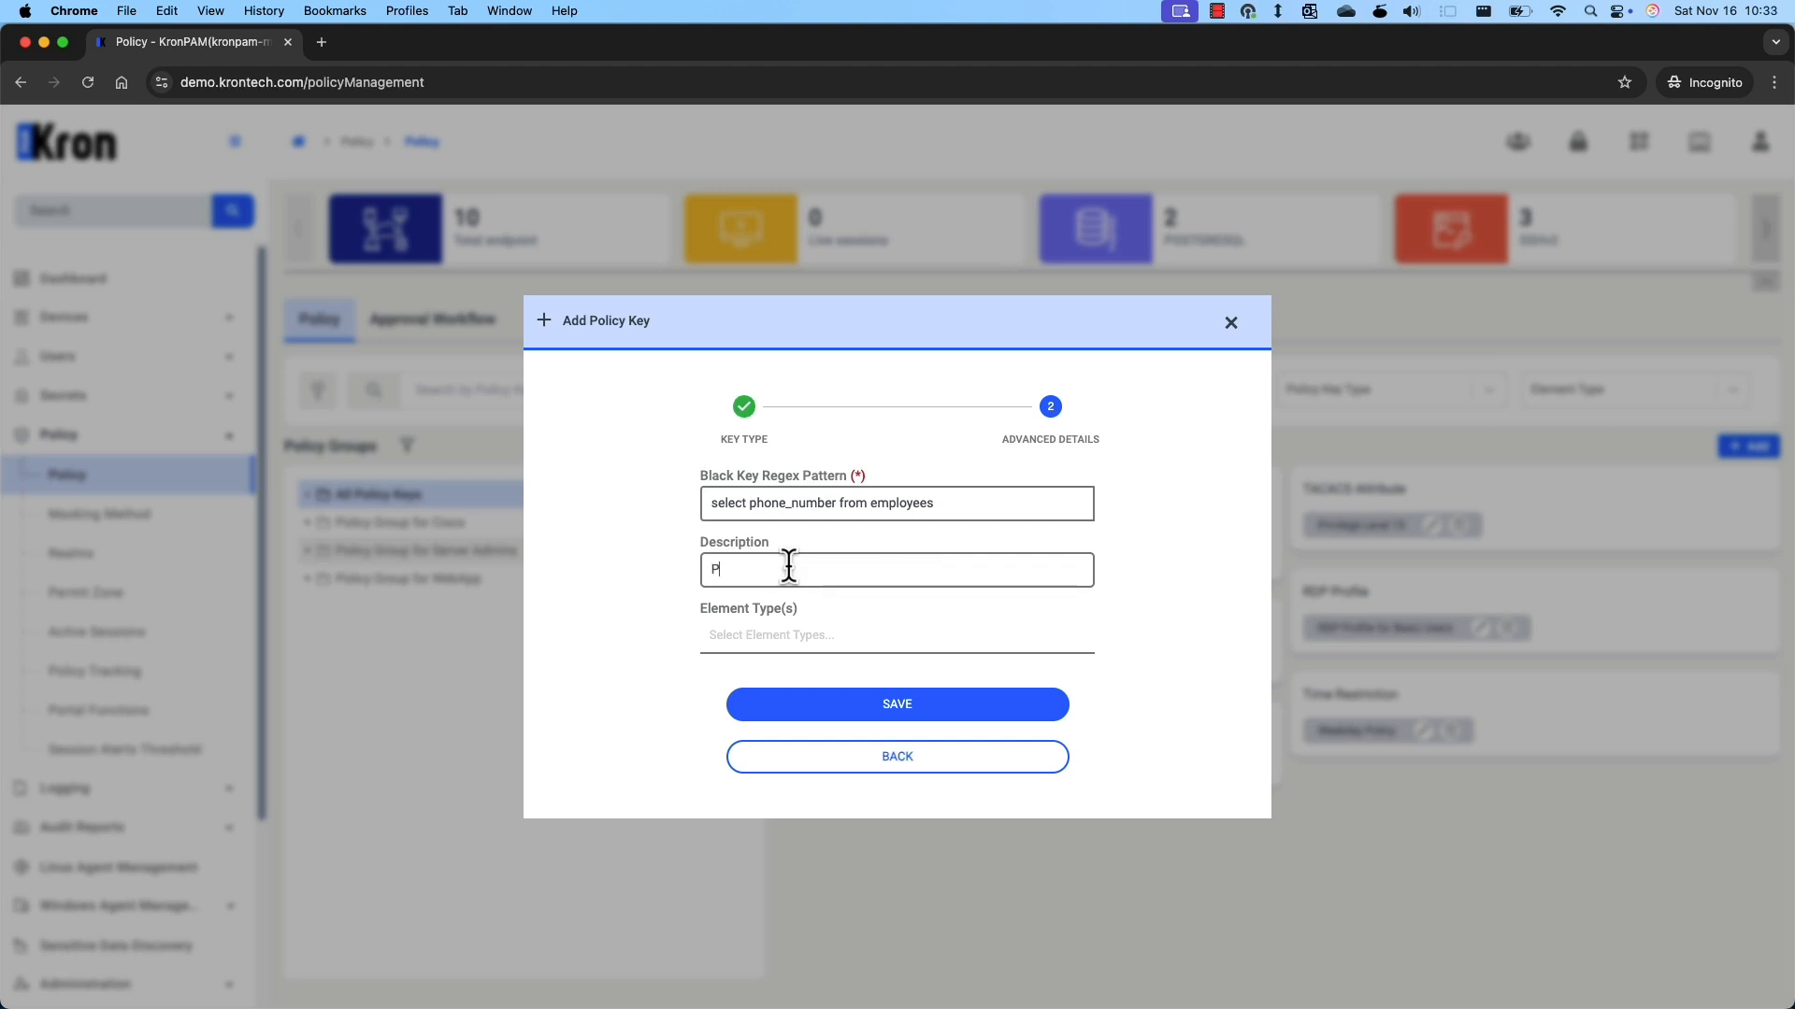
{"action": "type", "text": "hone Number Block"}
{"action": "left_click", "coordinate": [791, 635]}
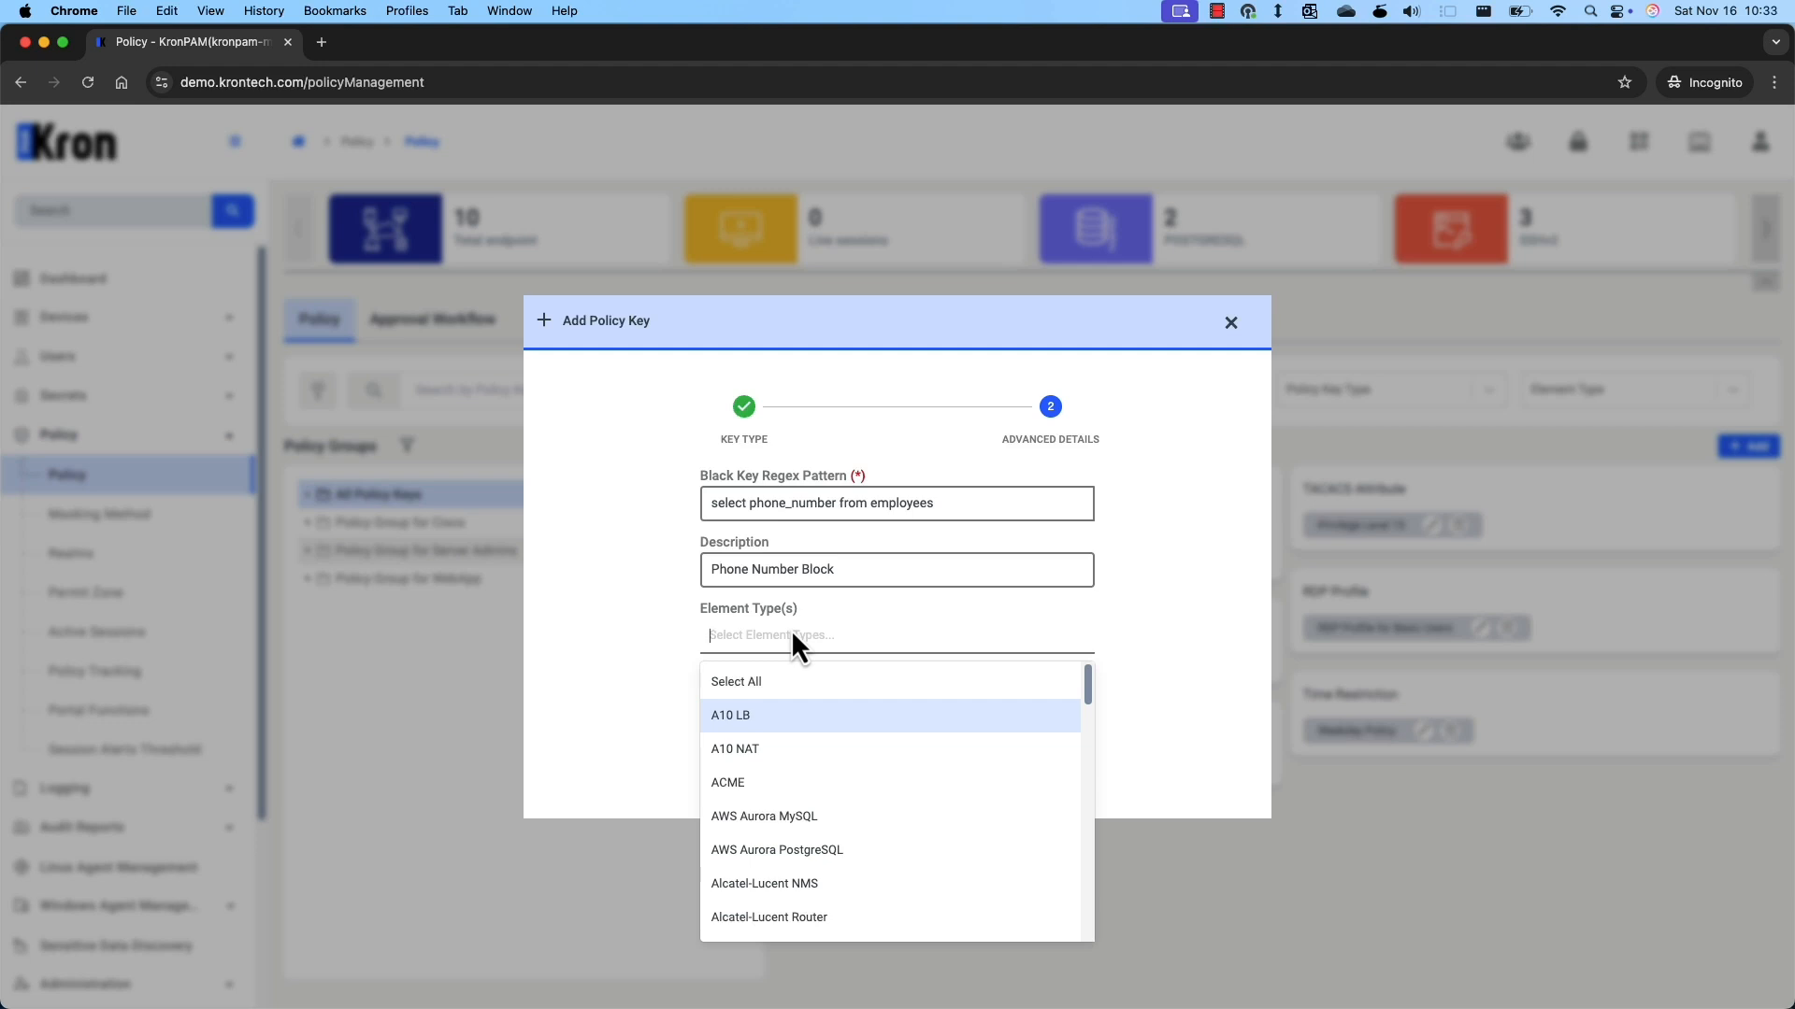
{"action": "type", "text": "post"}
{"action": "left_click", "coordinate": [783, 750]}
{"action": "left_click", "coordinate": [1128, 647]}
{"action": "left_click", "coordinate": [931, 718]}
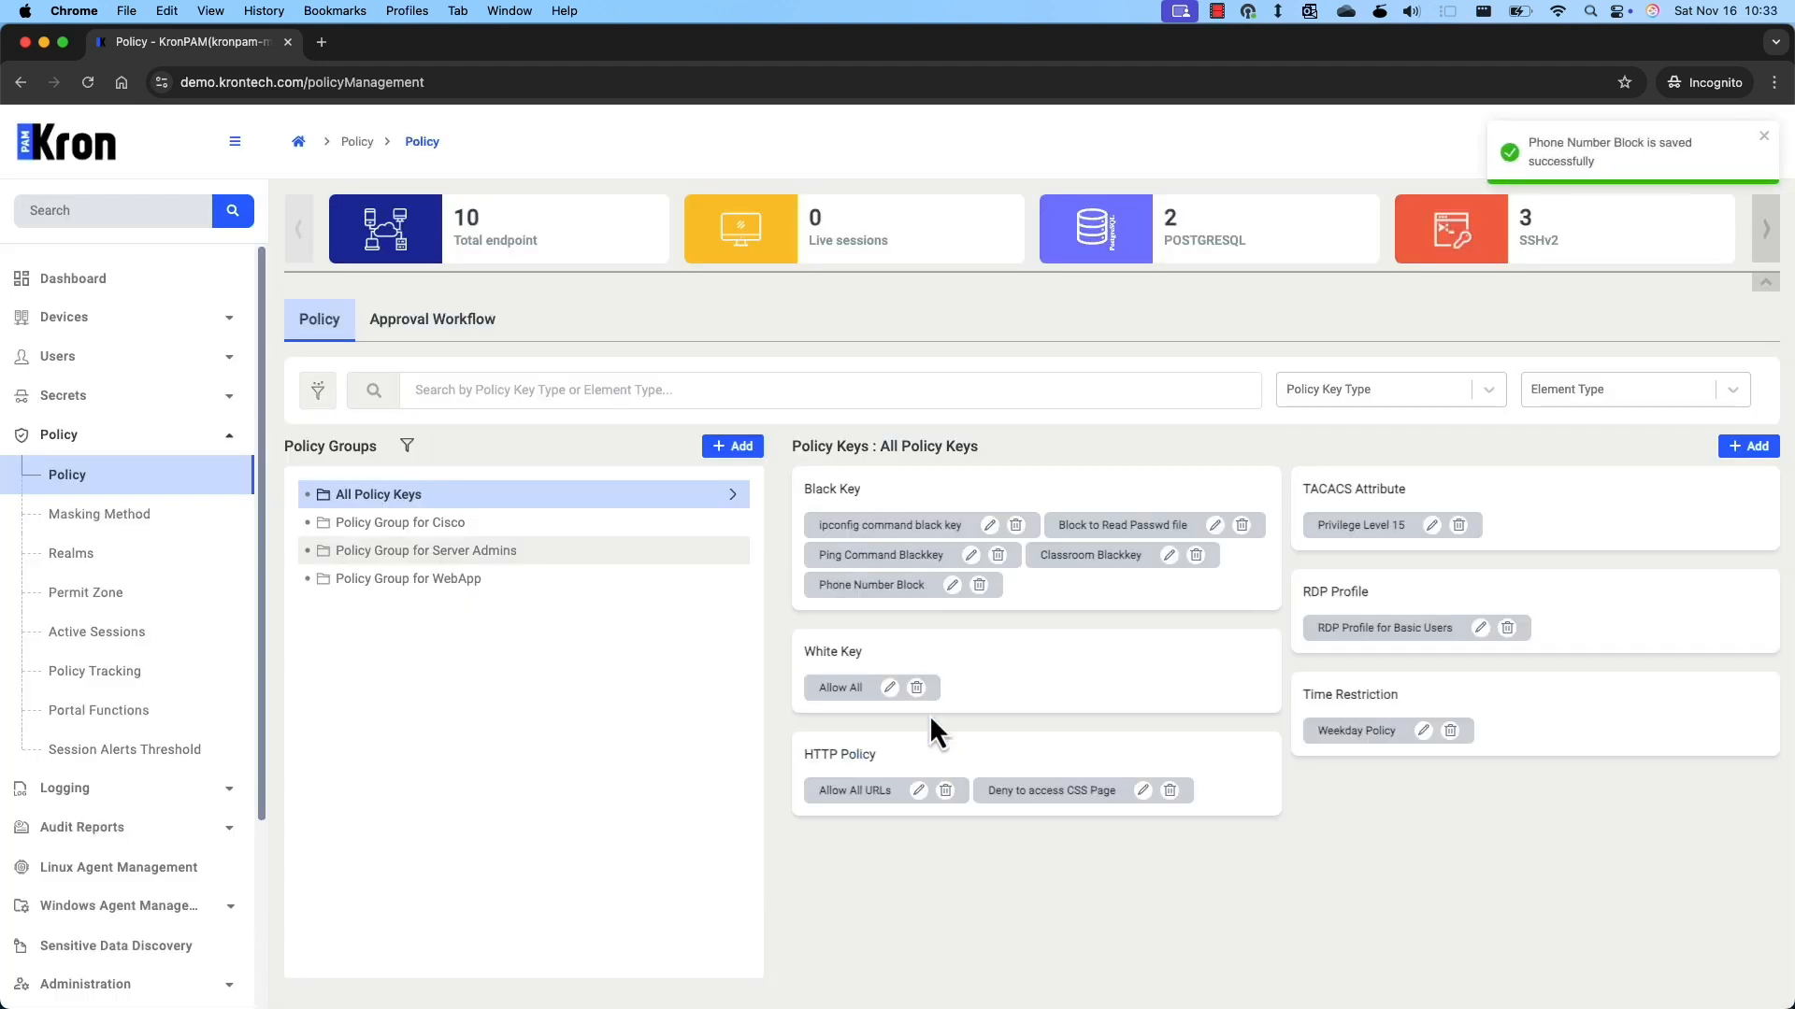
Start an SQL Masking Policy key and name it Mask Budget.
{"action": "left_click", "coordinate": [1744, 452]}
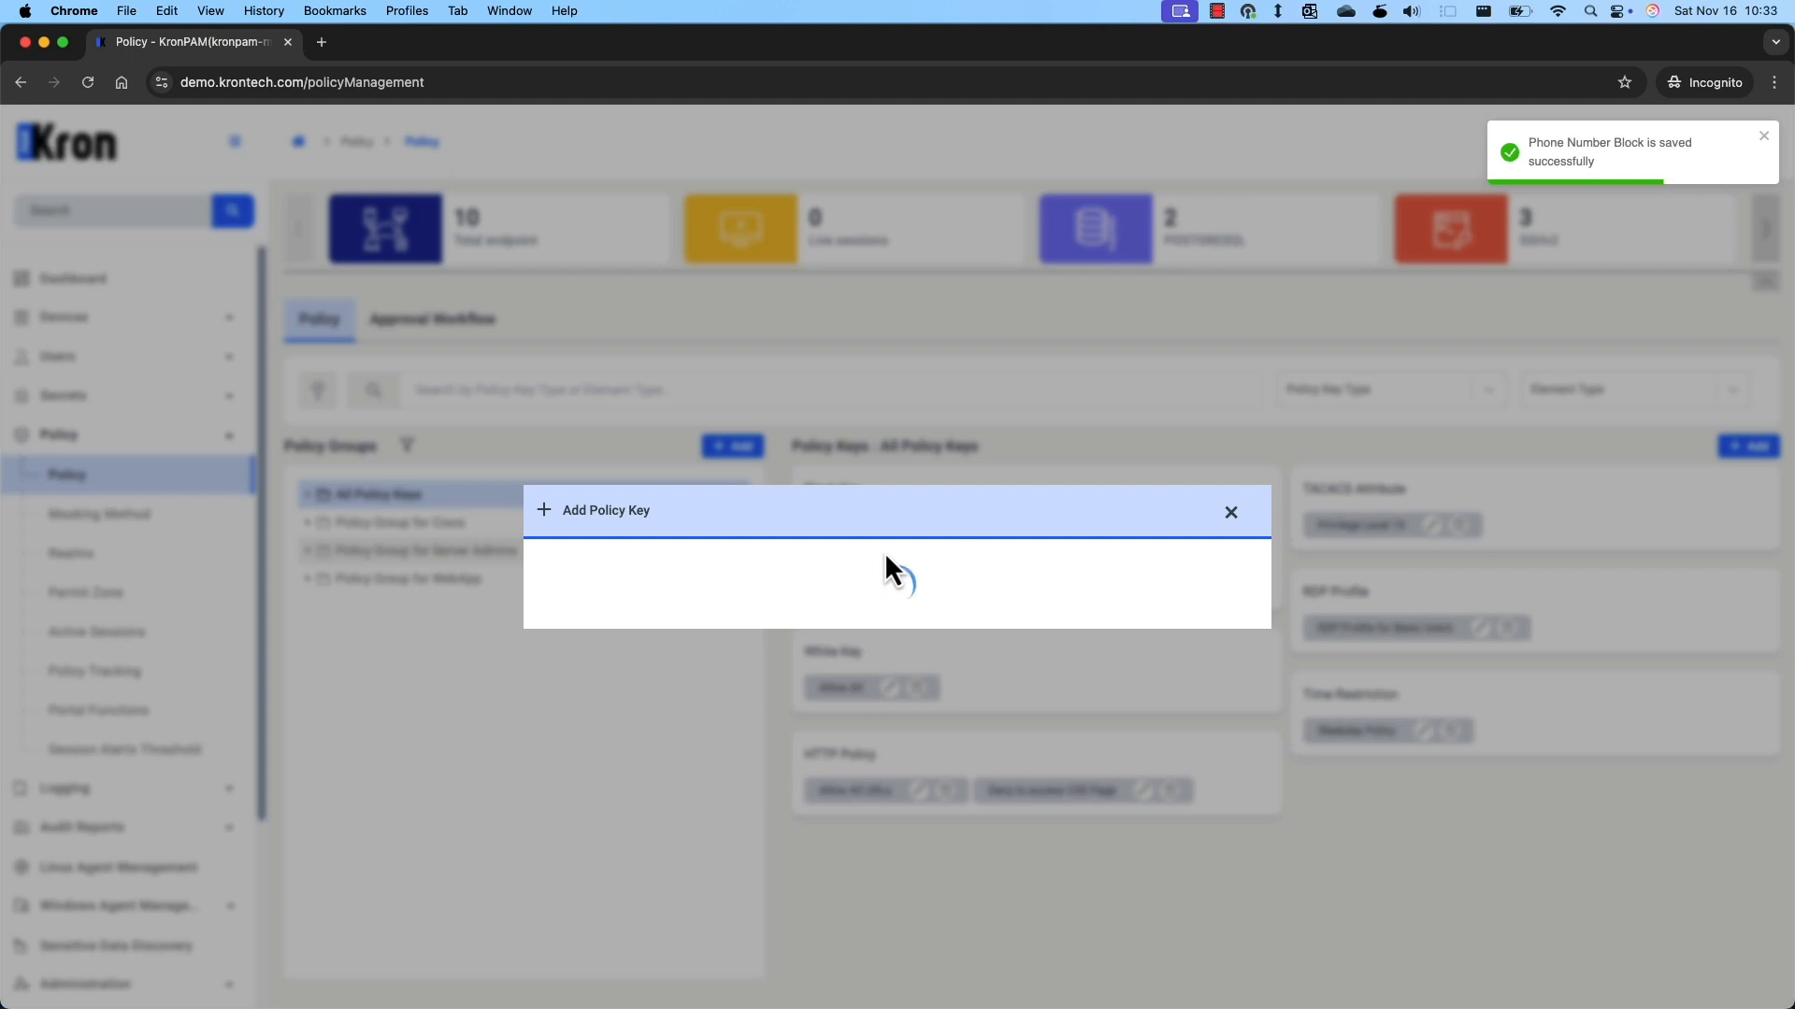
{"action": "left_click", "coordinate": [886, 596]}
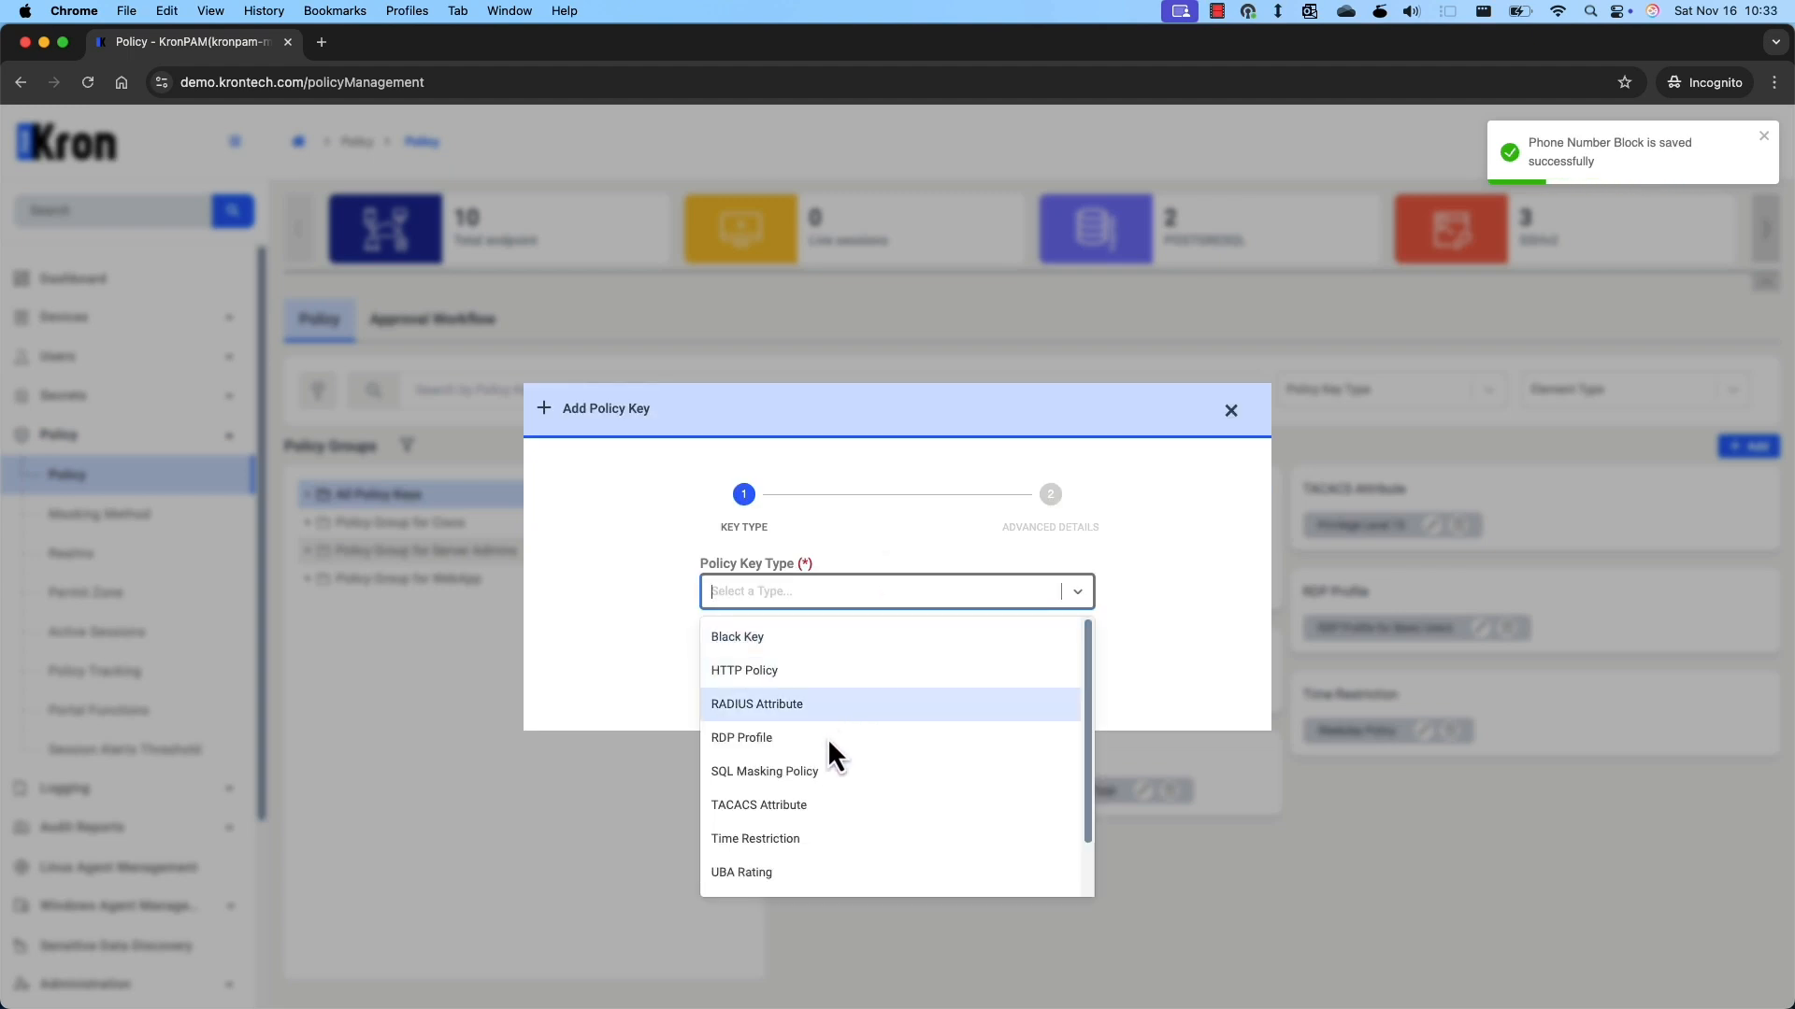
{"action": "left_click", "coordinate": [824, 771]}
{"action": "left_click", "coordinate": [918, 657]}
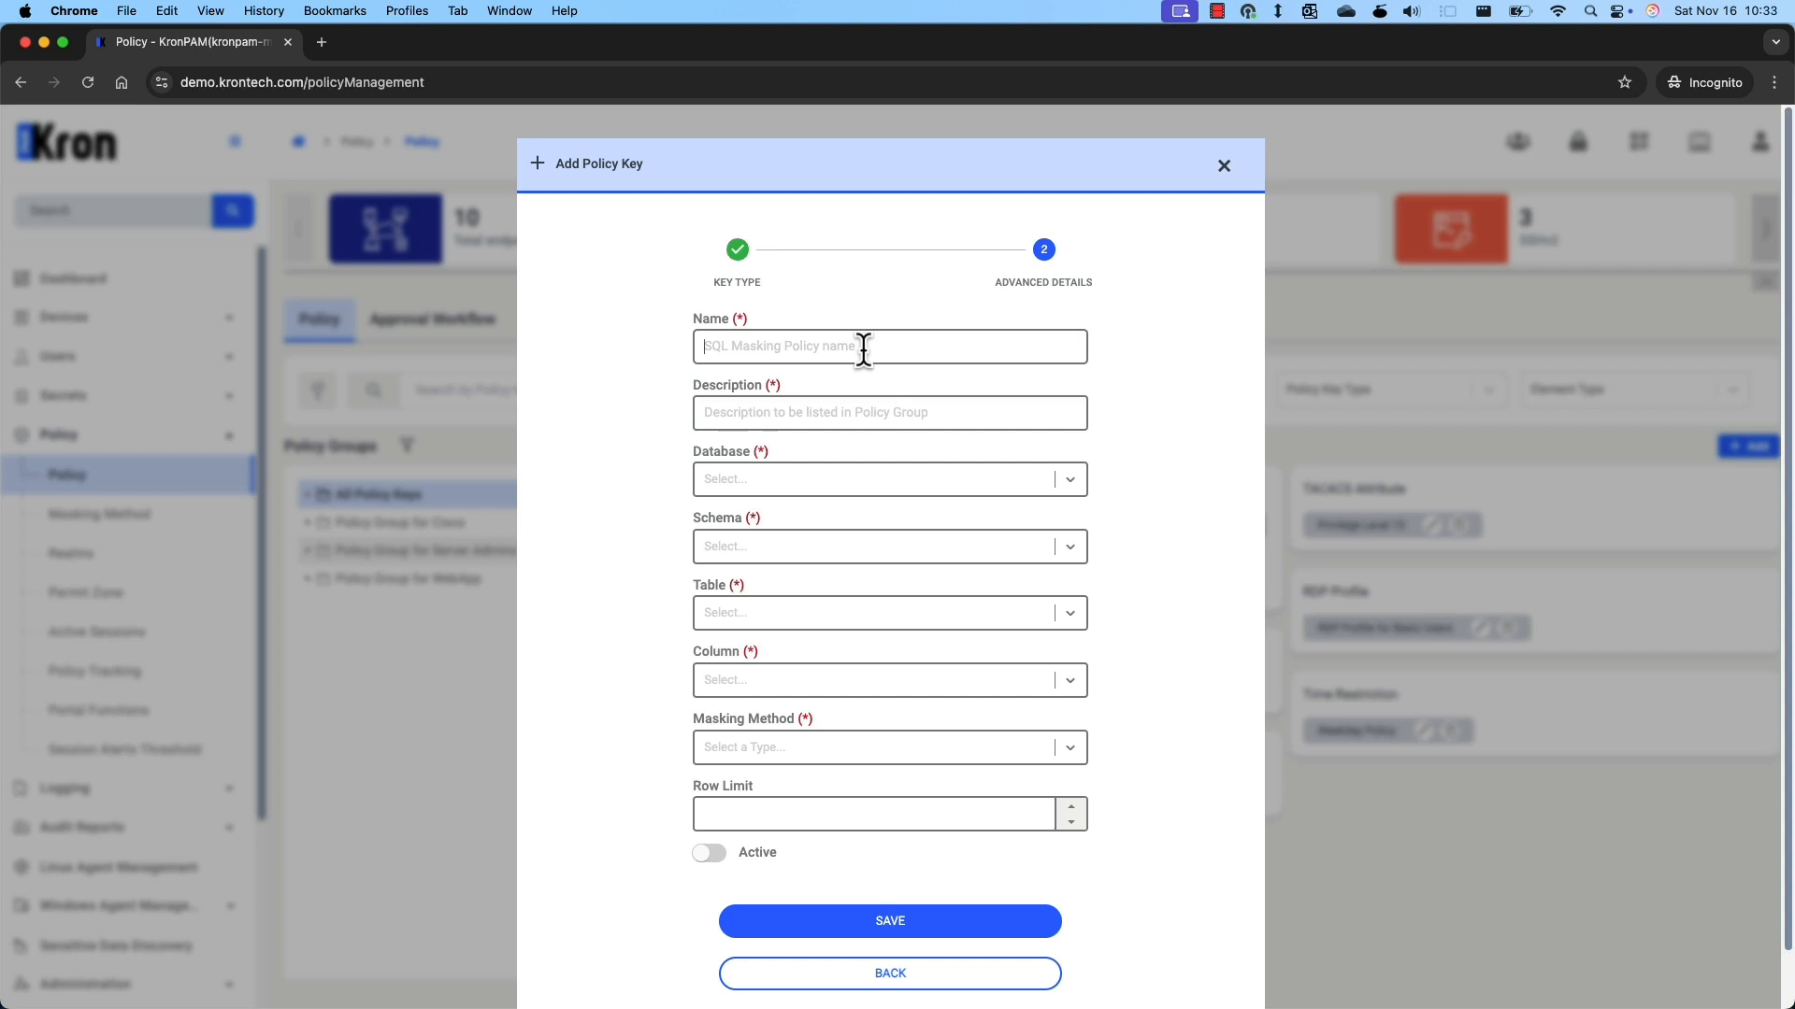
{"action": "type", "text": "Mask Budg"}
{"action": "key", "text": "BackSpace"}
{"action": "type", "text": "dget Column"}
{"action": "key", "text": "BackSpace"}
{"action": "key", "text": "BackSpace"}
{"action": "key", "text": "BackSpace"}
{"action": "type", "text": "ours"}
{"action": "key", "text": "BackSpace"}
{"action": "key", "text": "BackSpace"}
{"action": "key", "text": "BackSpace"}
{"action": "key", "text": "BackSpace"}
{"action": "key", "text": "BackSpace"}
{"action": "key", "text": "BackSpace"}
{"action": "key", "text": "BackSpace"}
Add description 'Mask Budget' and target database postgre15, schema public, table department.
{"action": "left_click", "coordinate": [816, 412]}
{"action": "type", "text": "Mask Bu"}
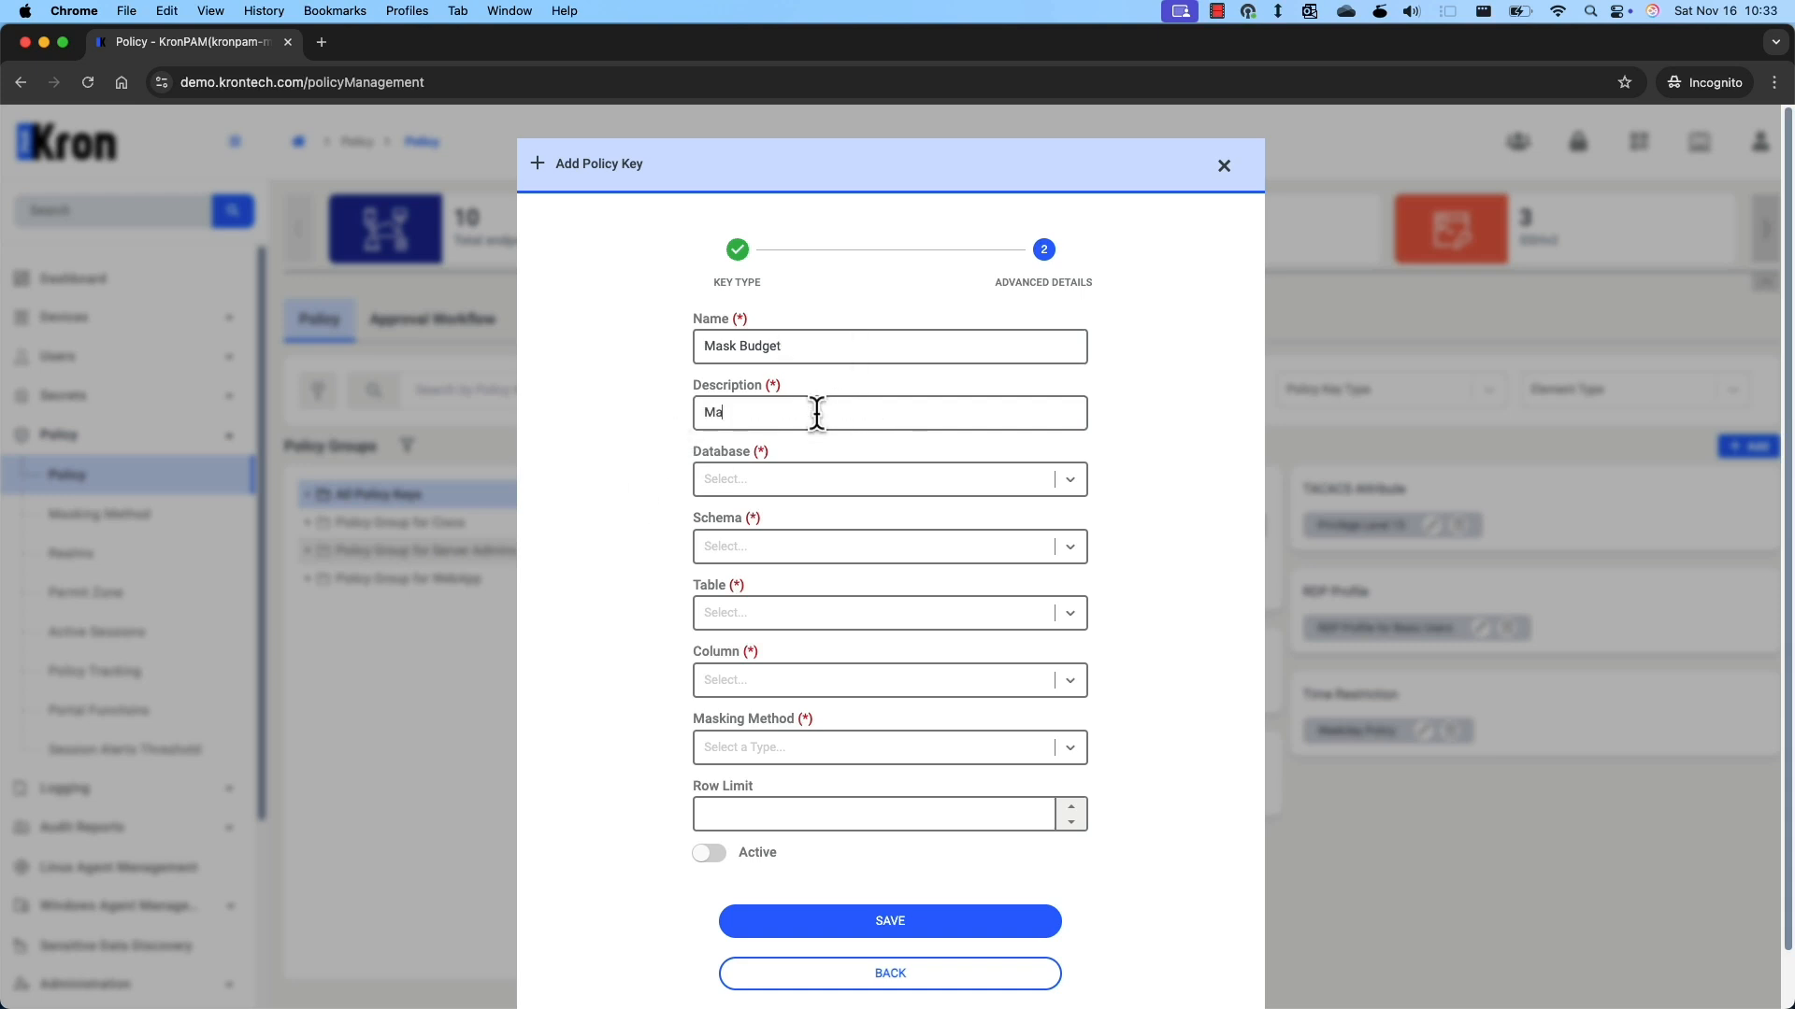
{"action": "type", "text": "dget"}
{"action": "left_click", "coordinate": [769, 481]}
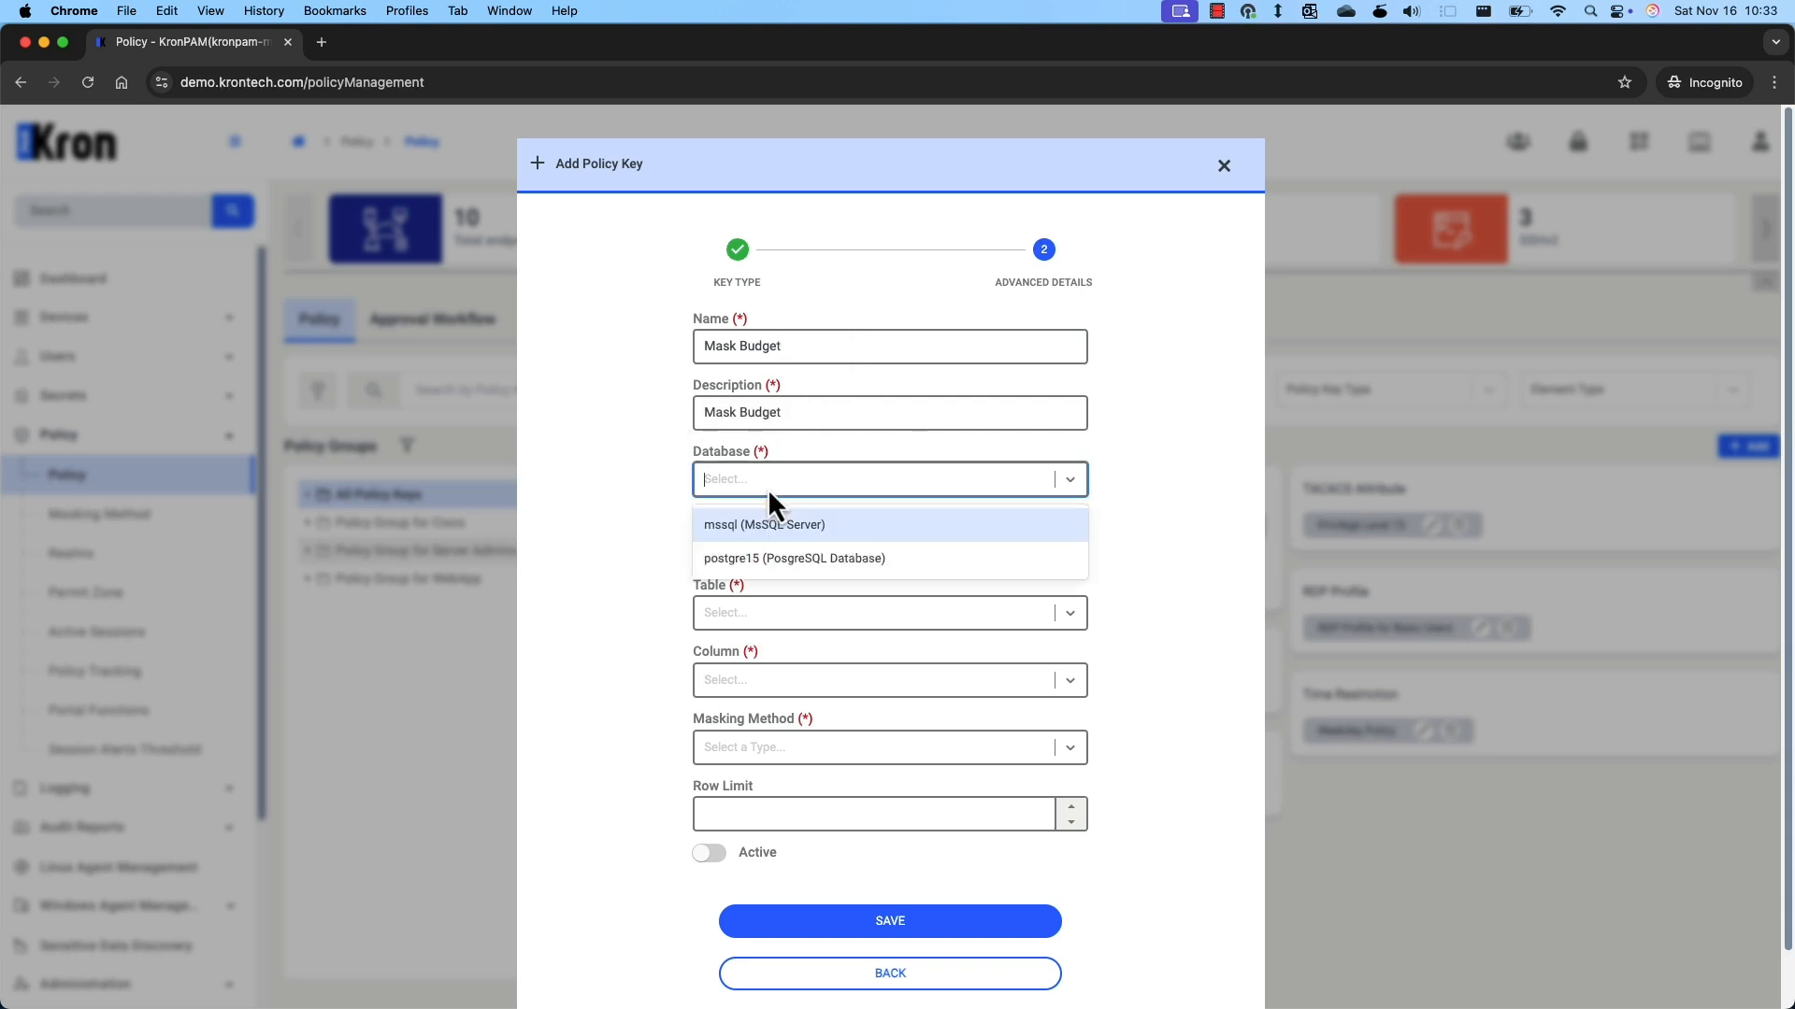
{"action": "left_click", "coordinate": [815, 559]}
{"action": "left_click", "coordinate": [814, 551]}
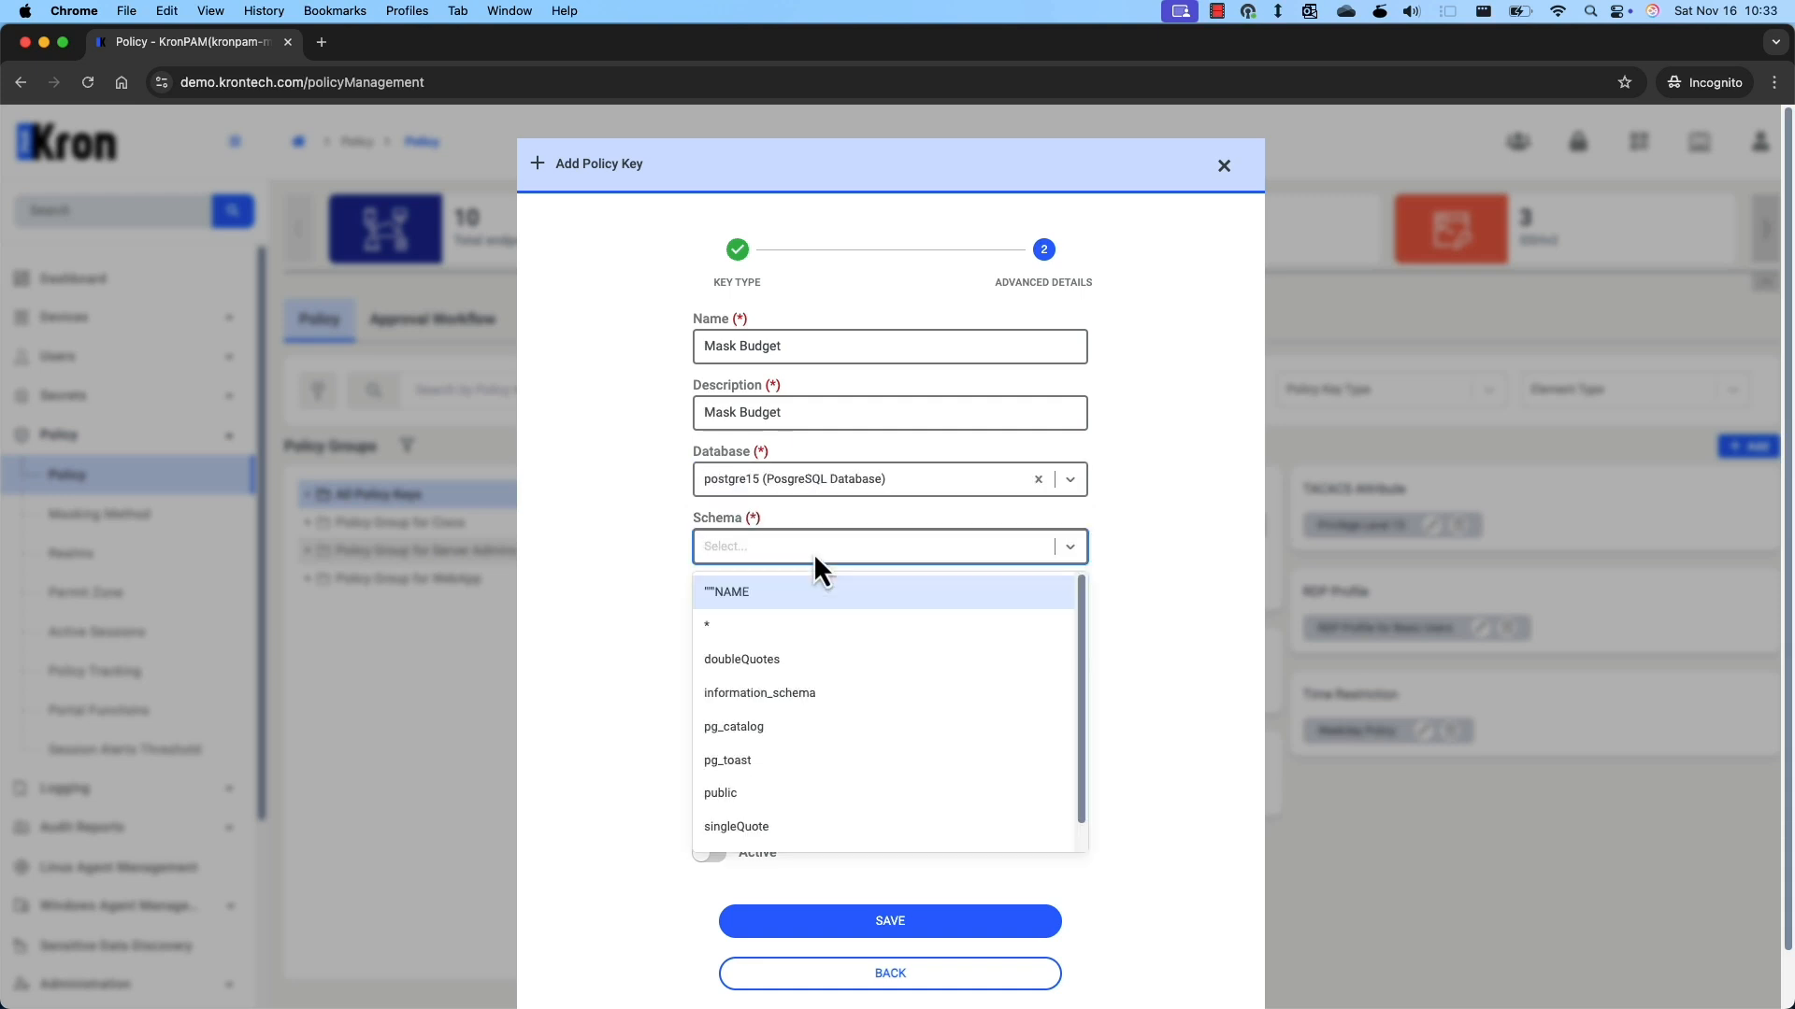
{"action": "left_click", "coordinate": [800, 795]}
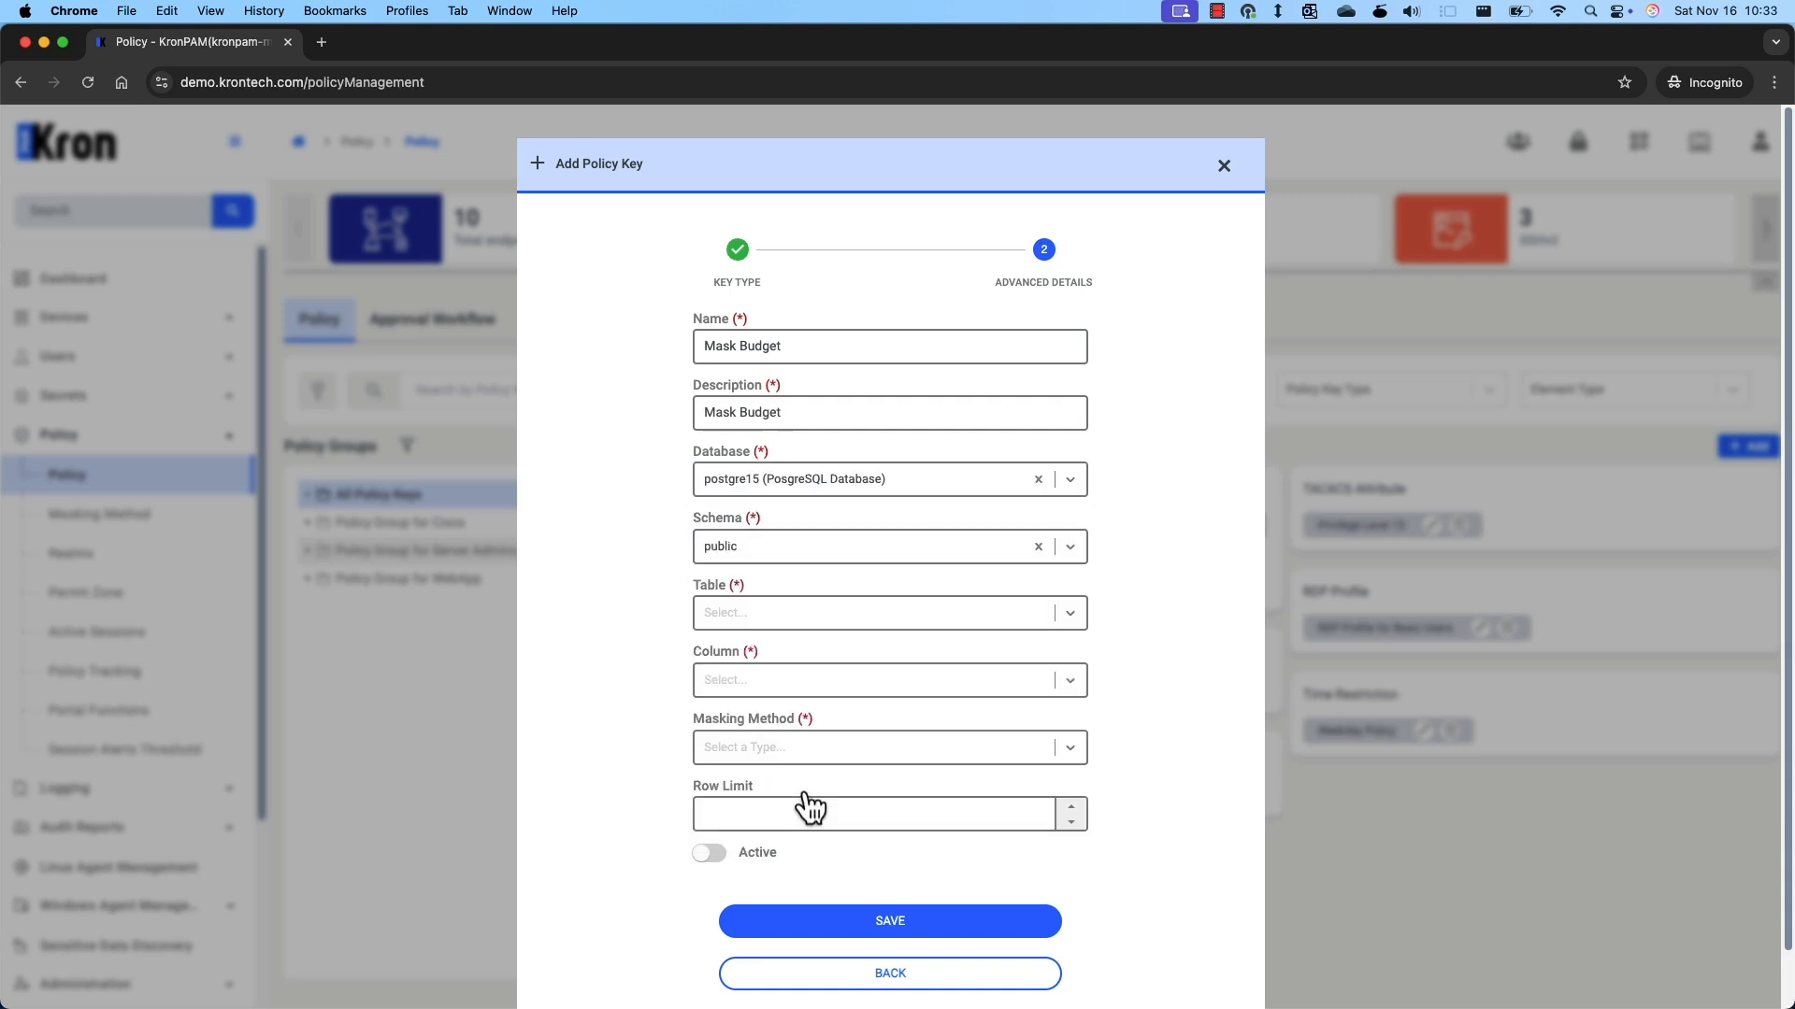
{"action": "left_click", "coordinate": [848, 619]}
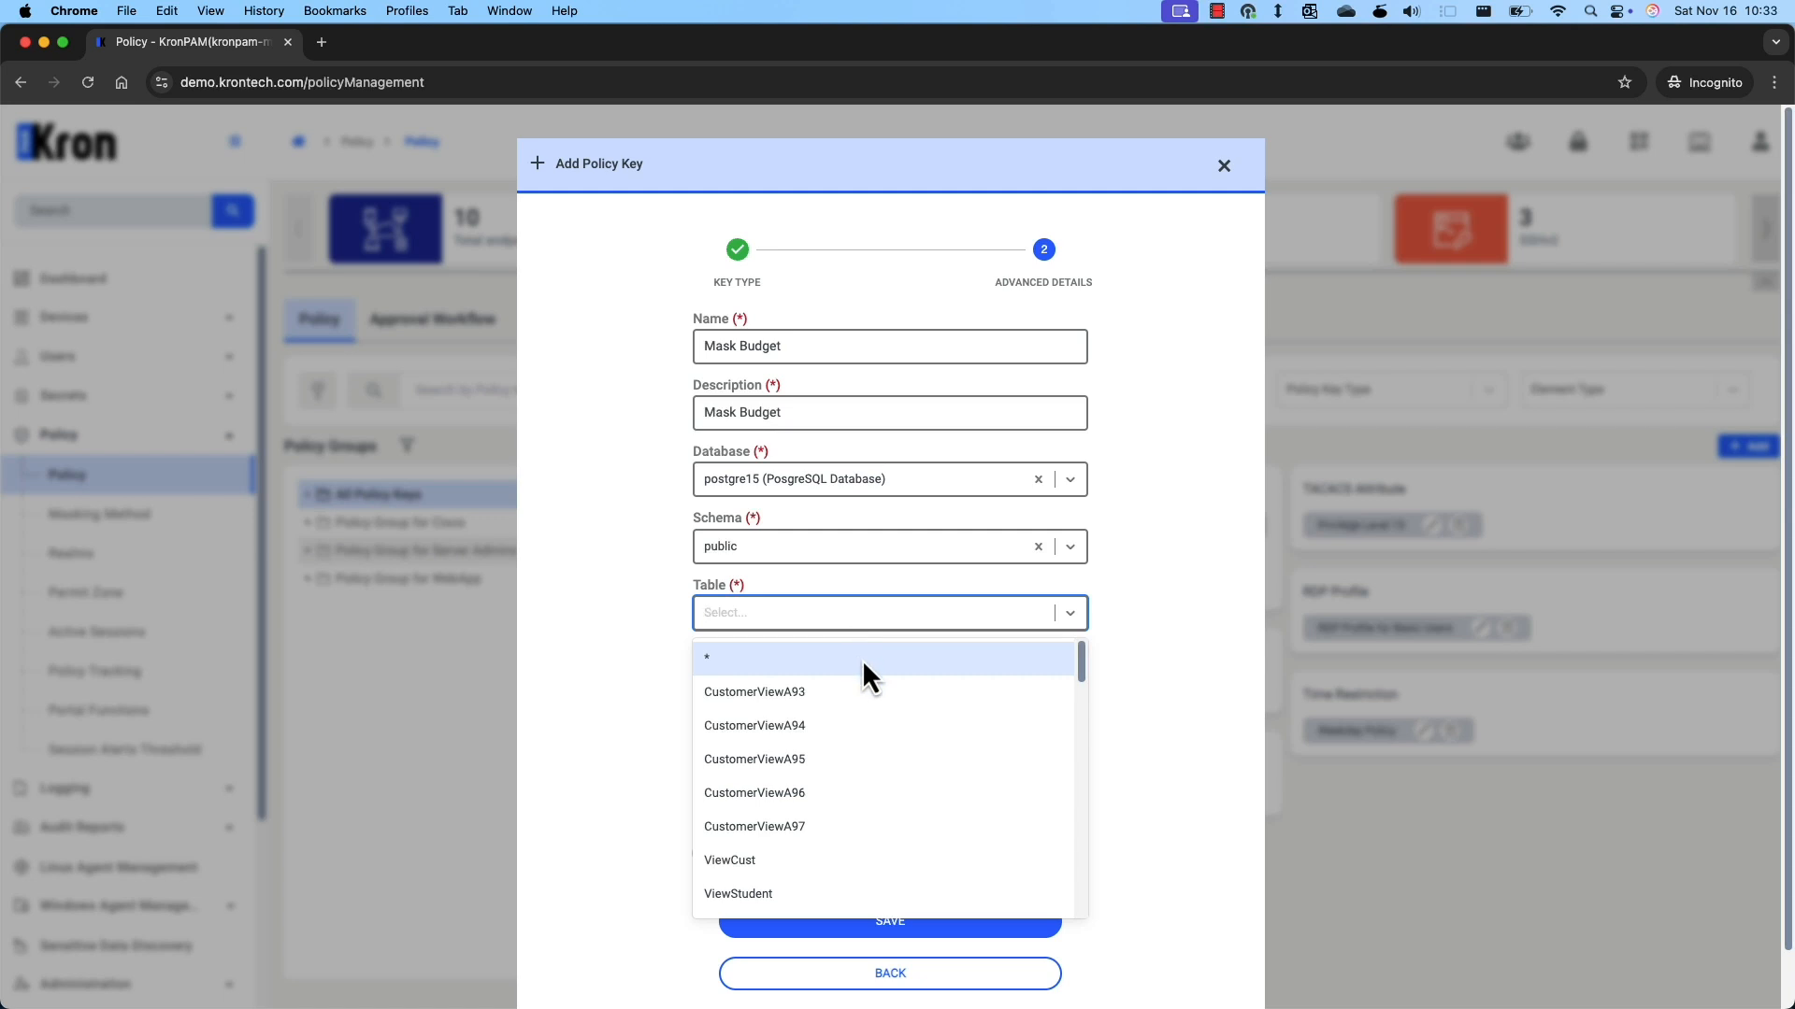
{"action": "type", "text": "dep"}
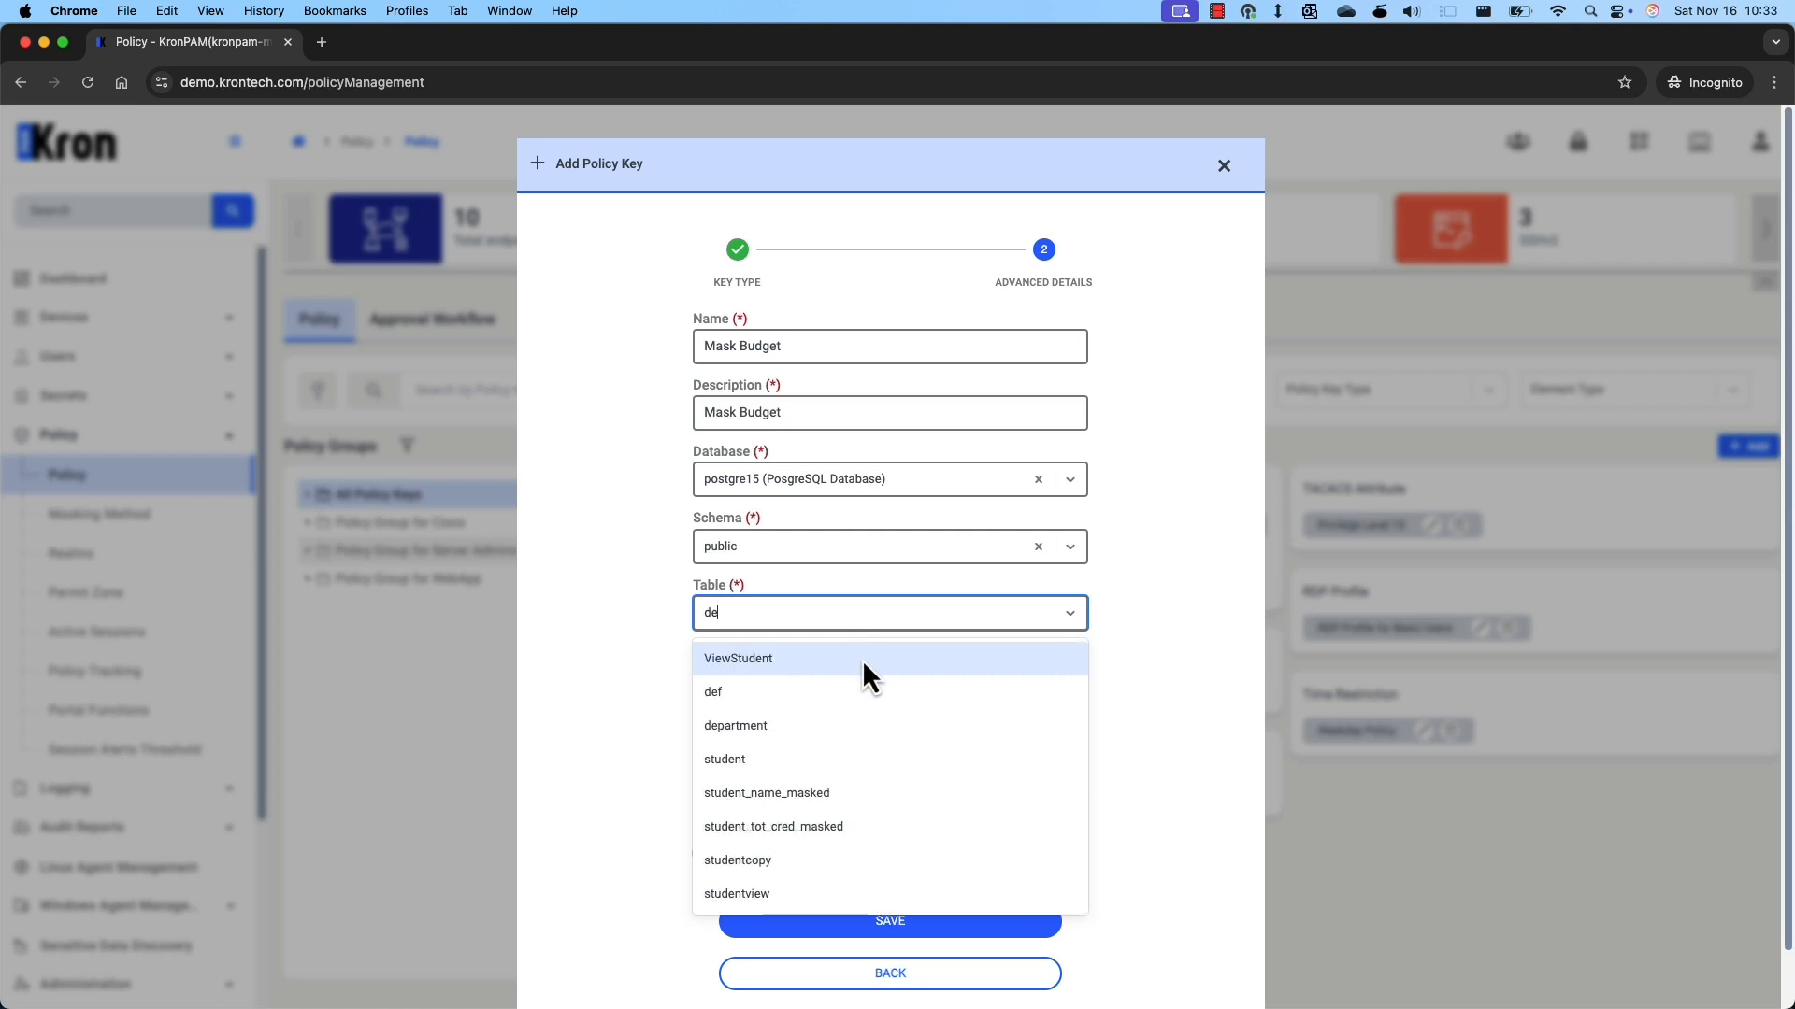
{"action": "left_click", "coordinate": [855, 656]}
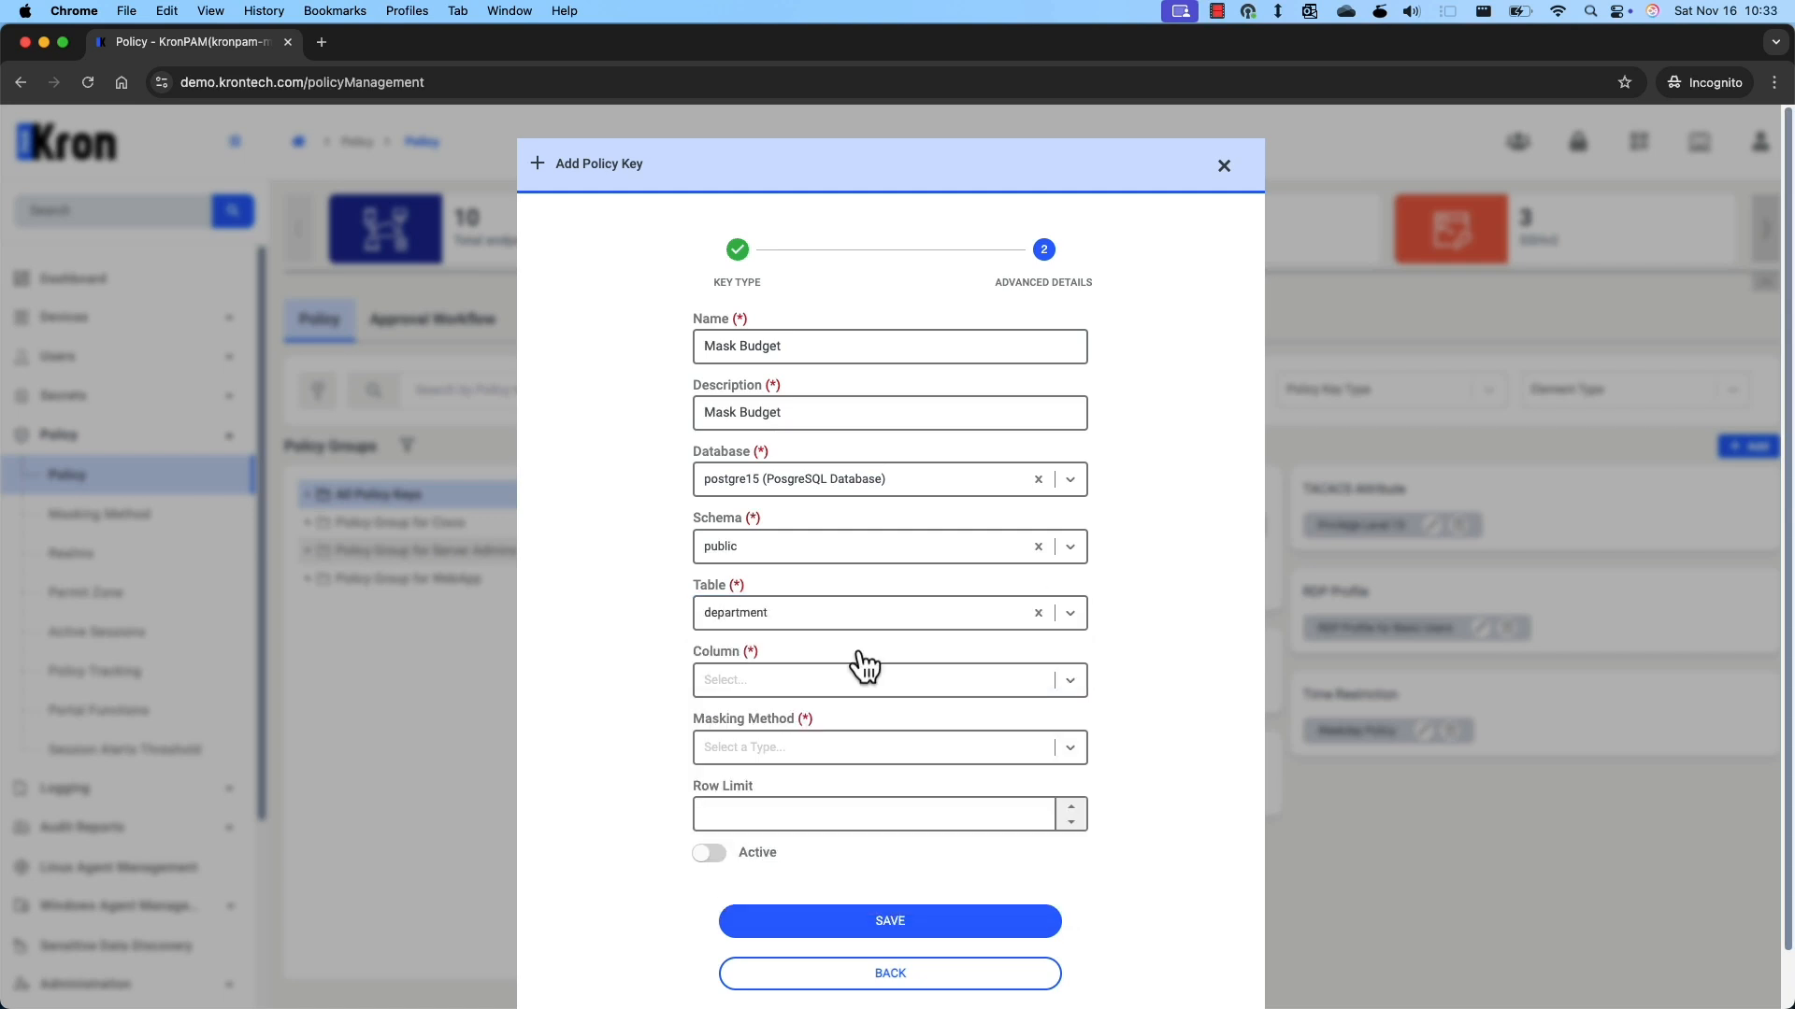
Mask the budget column with PostgreSQL Mask all, make the key active, and save it.
{"action": "left_click", "coordinate": [798, 691]}
{"action": "left_click", "coordinate": [821, 760]}
{"action": "left_click", "coordinate": [820, 760]}
{"action": "left_click", "coordinate": [822, 793]}
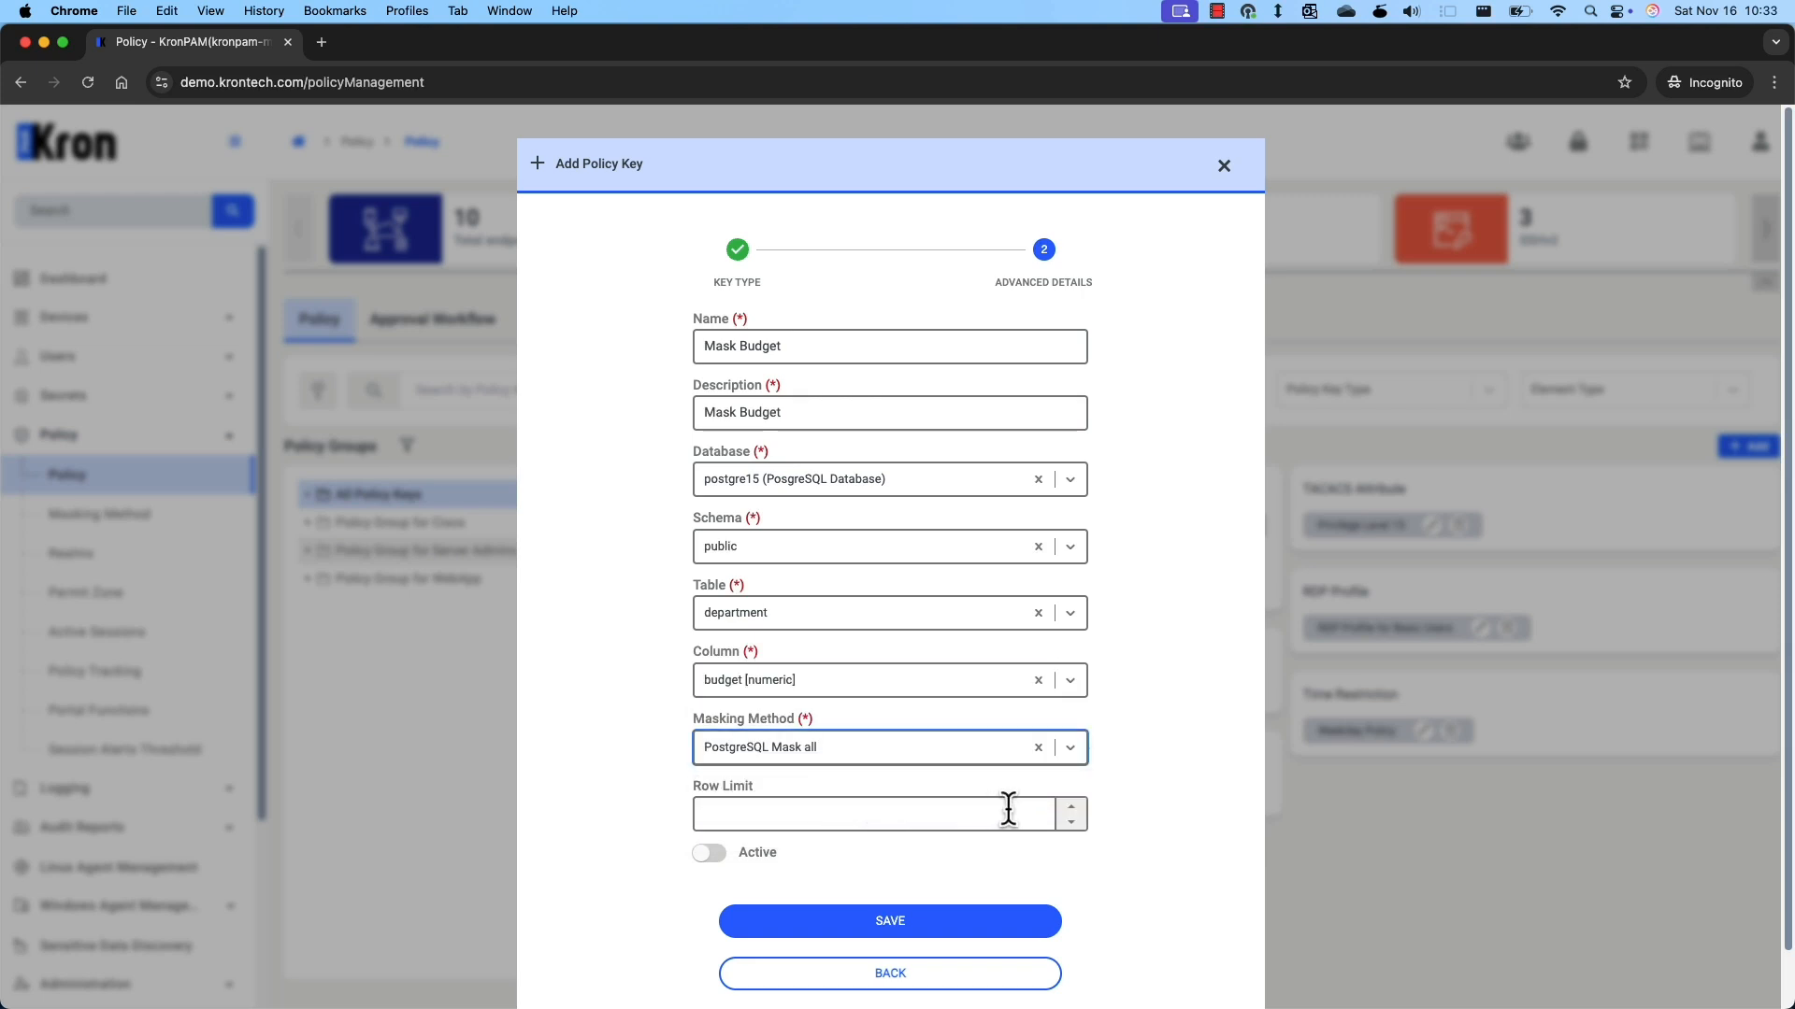
{"action": "left_click", "coordinate": [728, 865]}
{"action": "left_click", "coordinate": [886, 921]}
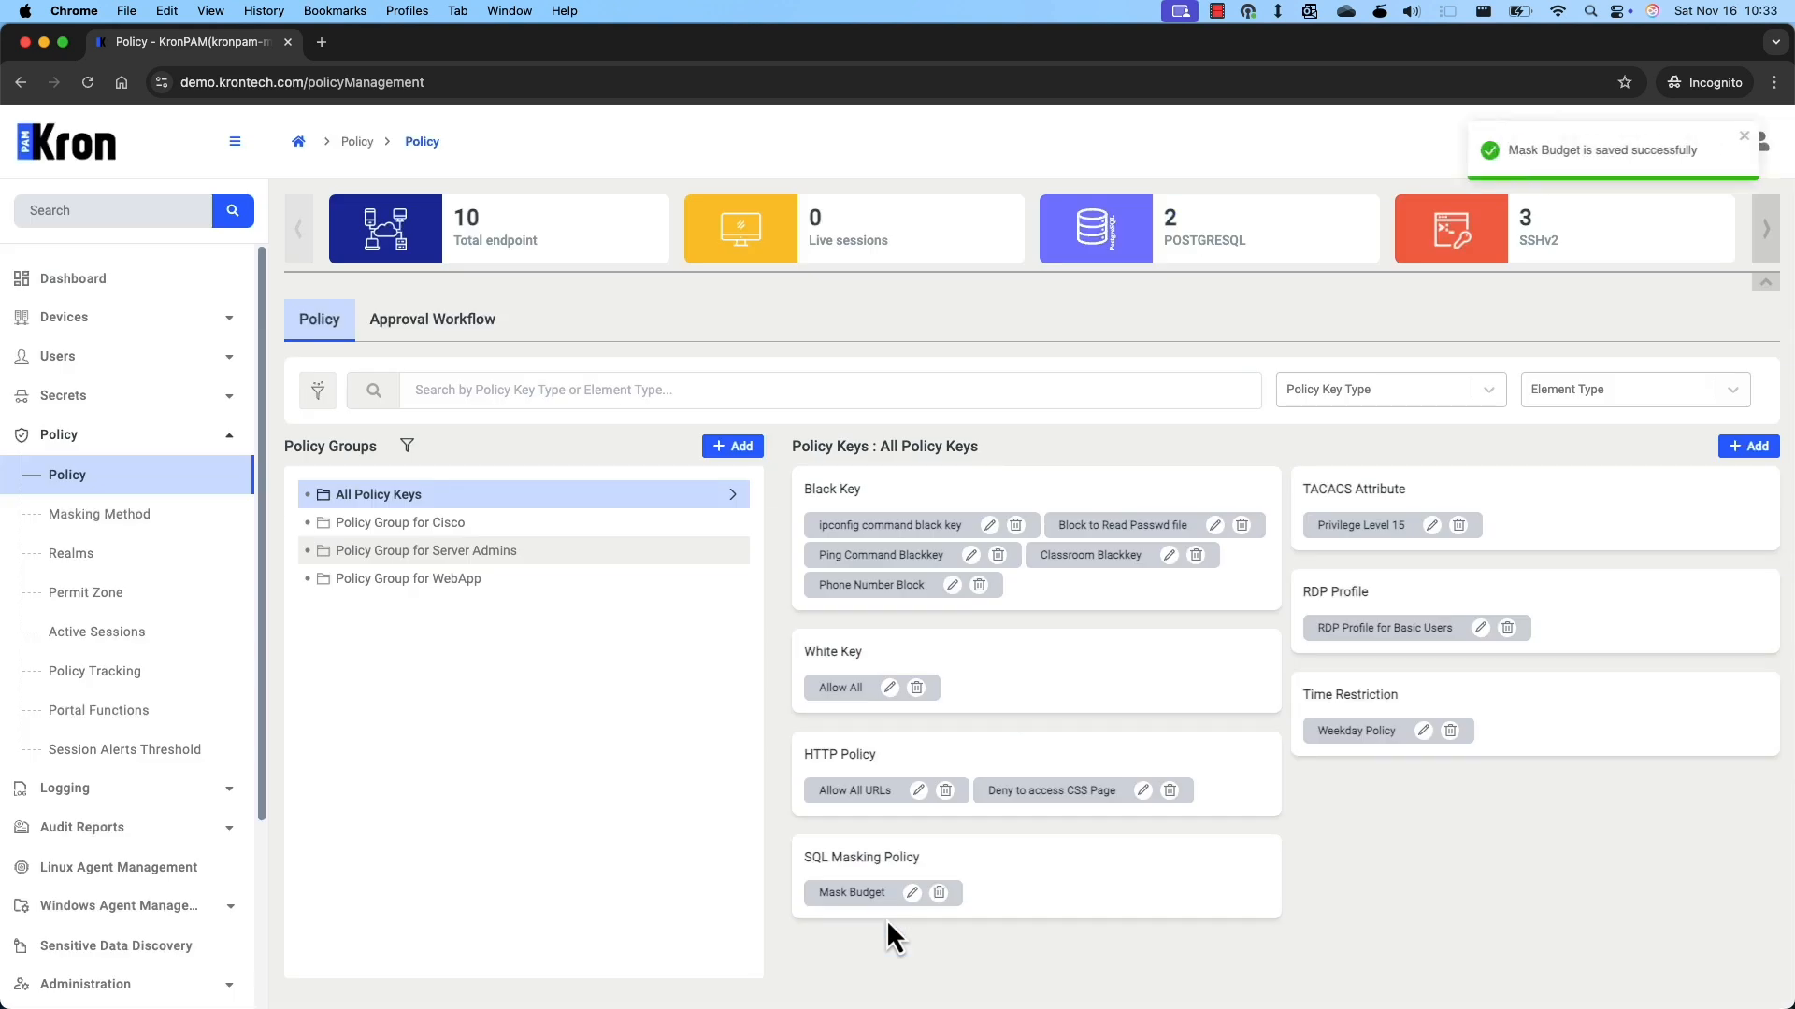
{"action": "left_click", "coordinate": [741, 448]}
{"action": "left_click", "coordinate": [794, 412]}
Name and describe the group 'Policy Group for PostgreSQL' with operation mode Operation.
{"action": "type", "text": "Policy Gro"}
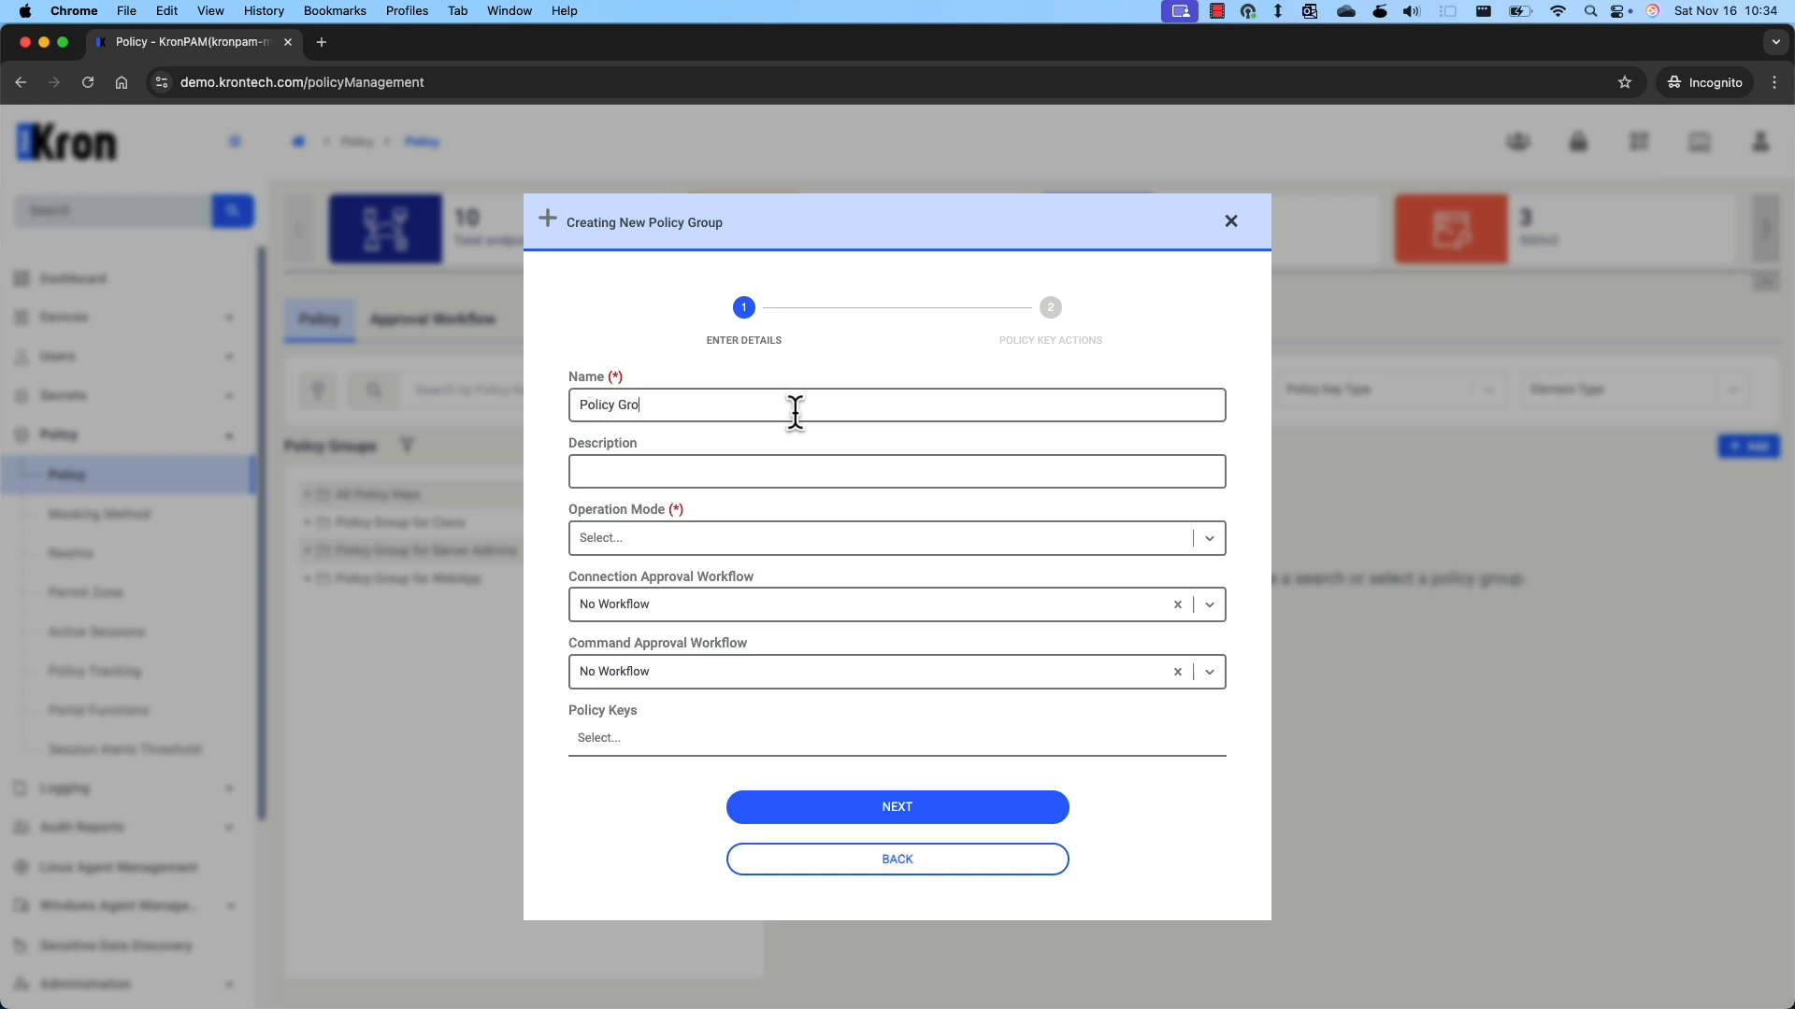
{"action": "type", "text": "up for PostgreSQL"}
{"action": "key", "text": "super+a"}
{"action": "key", "text": "super+c"}
{"action": "left_click", "coordinate": [777, 468]}
{"action": "key", "text": "super+v"}
{"action": "left_click", "coordinate": [759, 538]}
{"action": "left_click", "coordinate": [653, 617]}
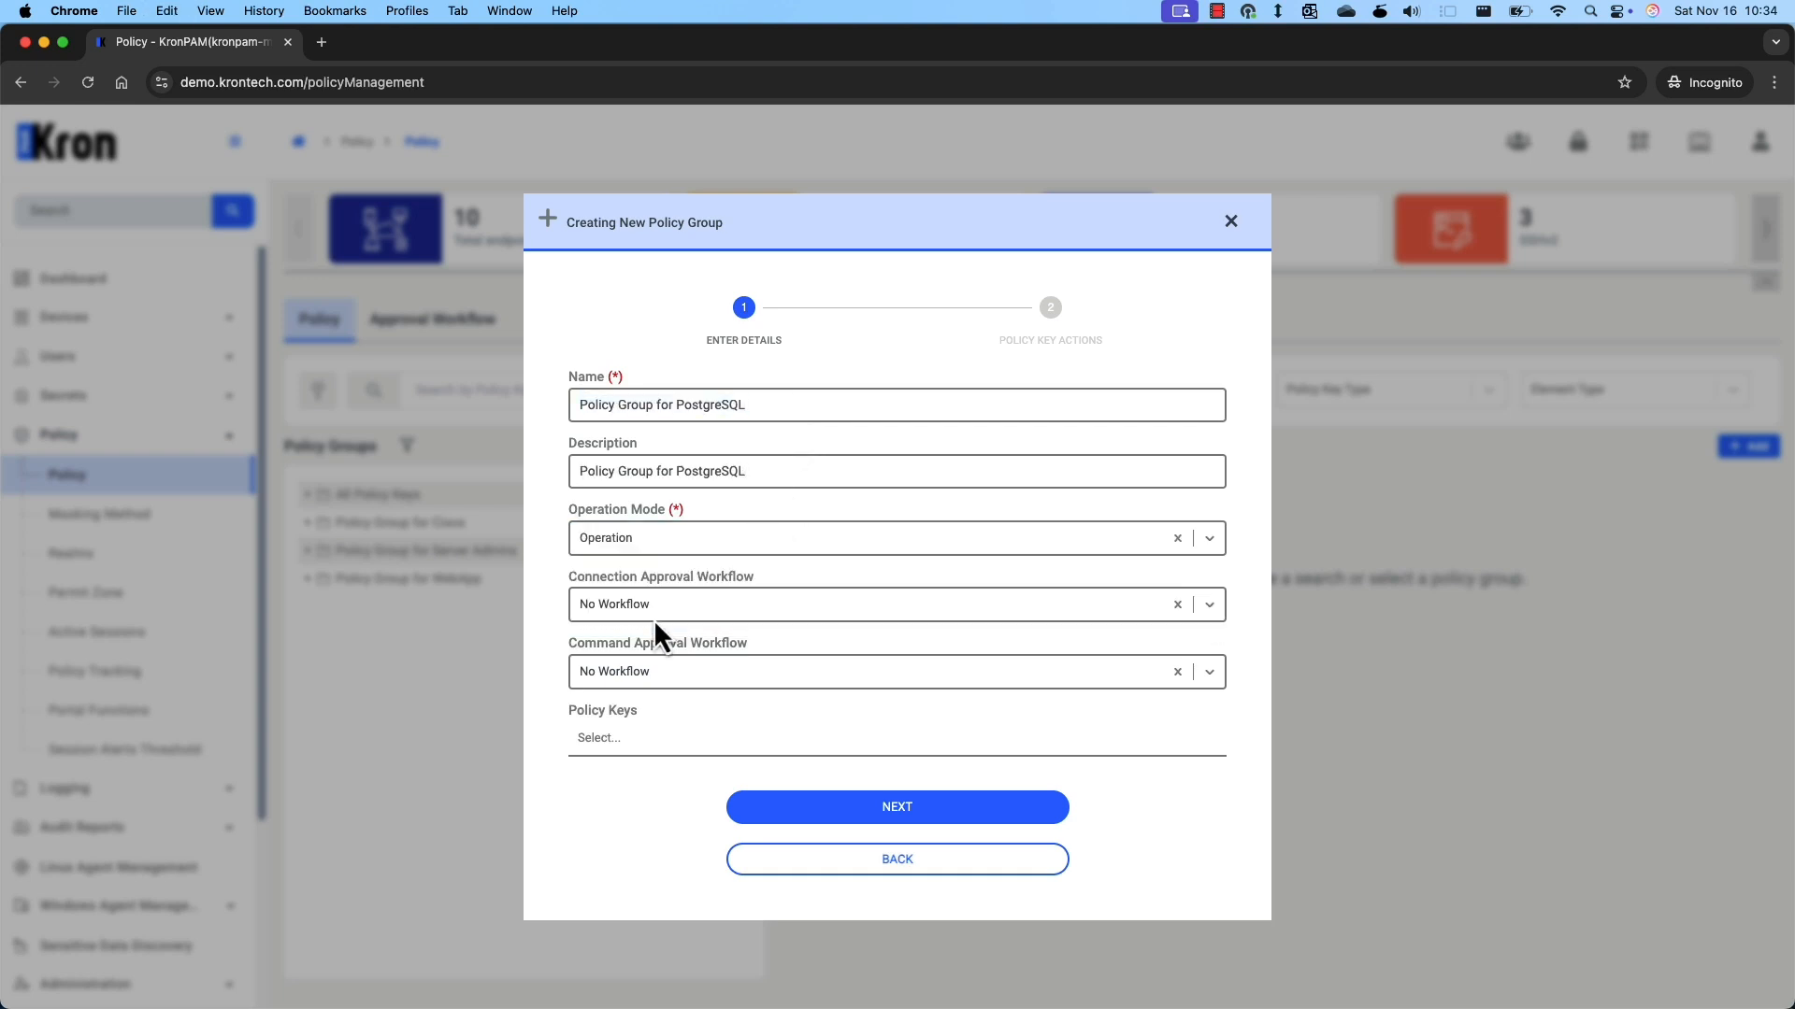
Add the Mask Budget, Phone Number Block and Allow All policy keys to the group.
{"action": "left_click", "coordinate": [659, 739]}
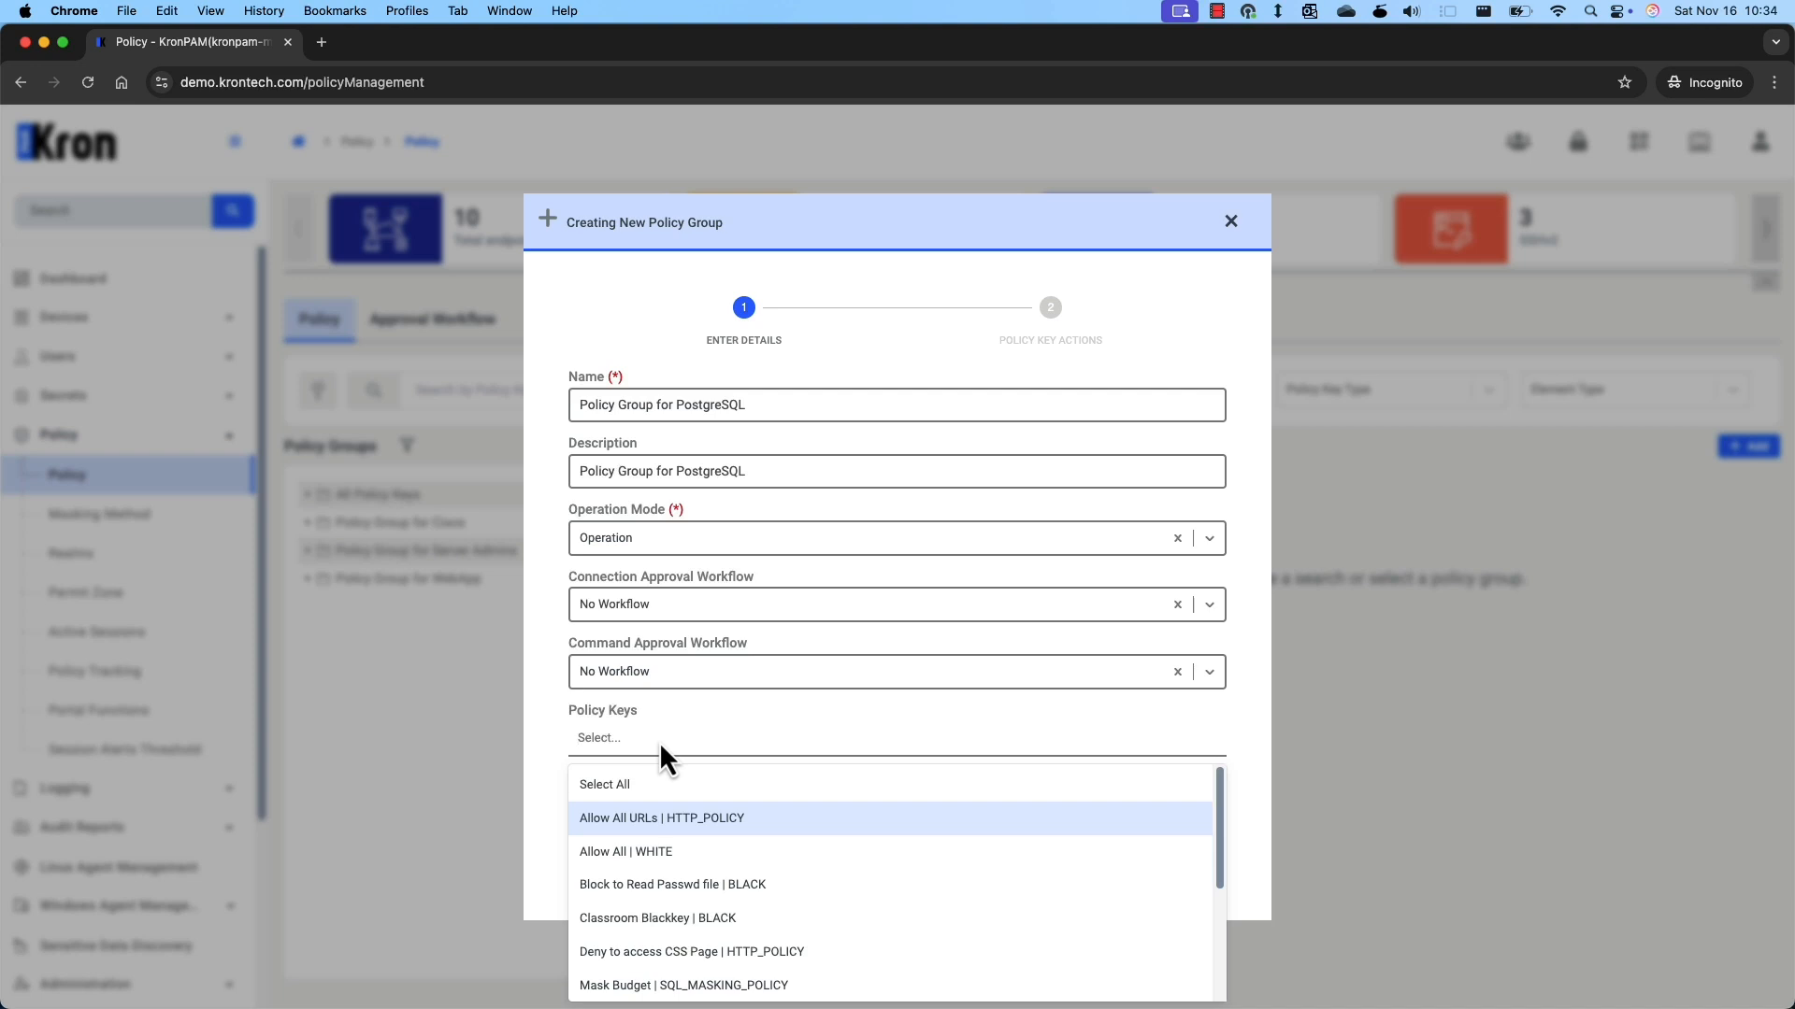
{"action": "type", "text": "bug"}
{"action": "key", "text": "BackSpace"}
{"action": "type", "text": "d"}
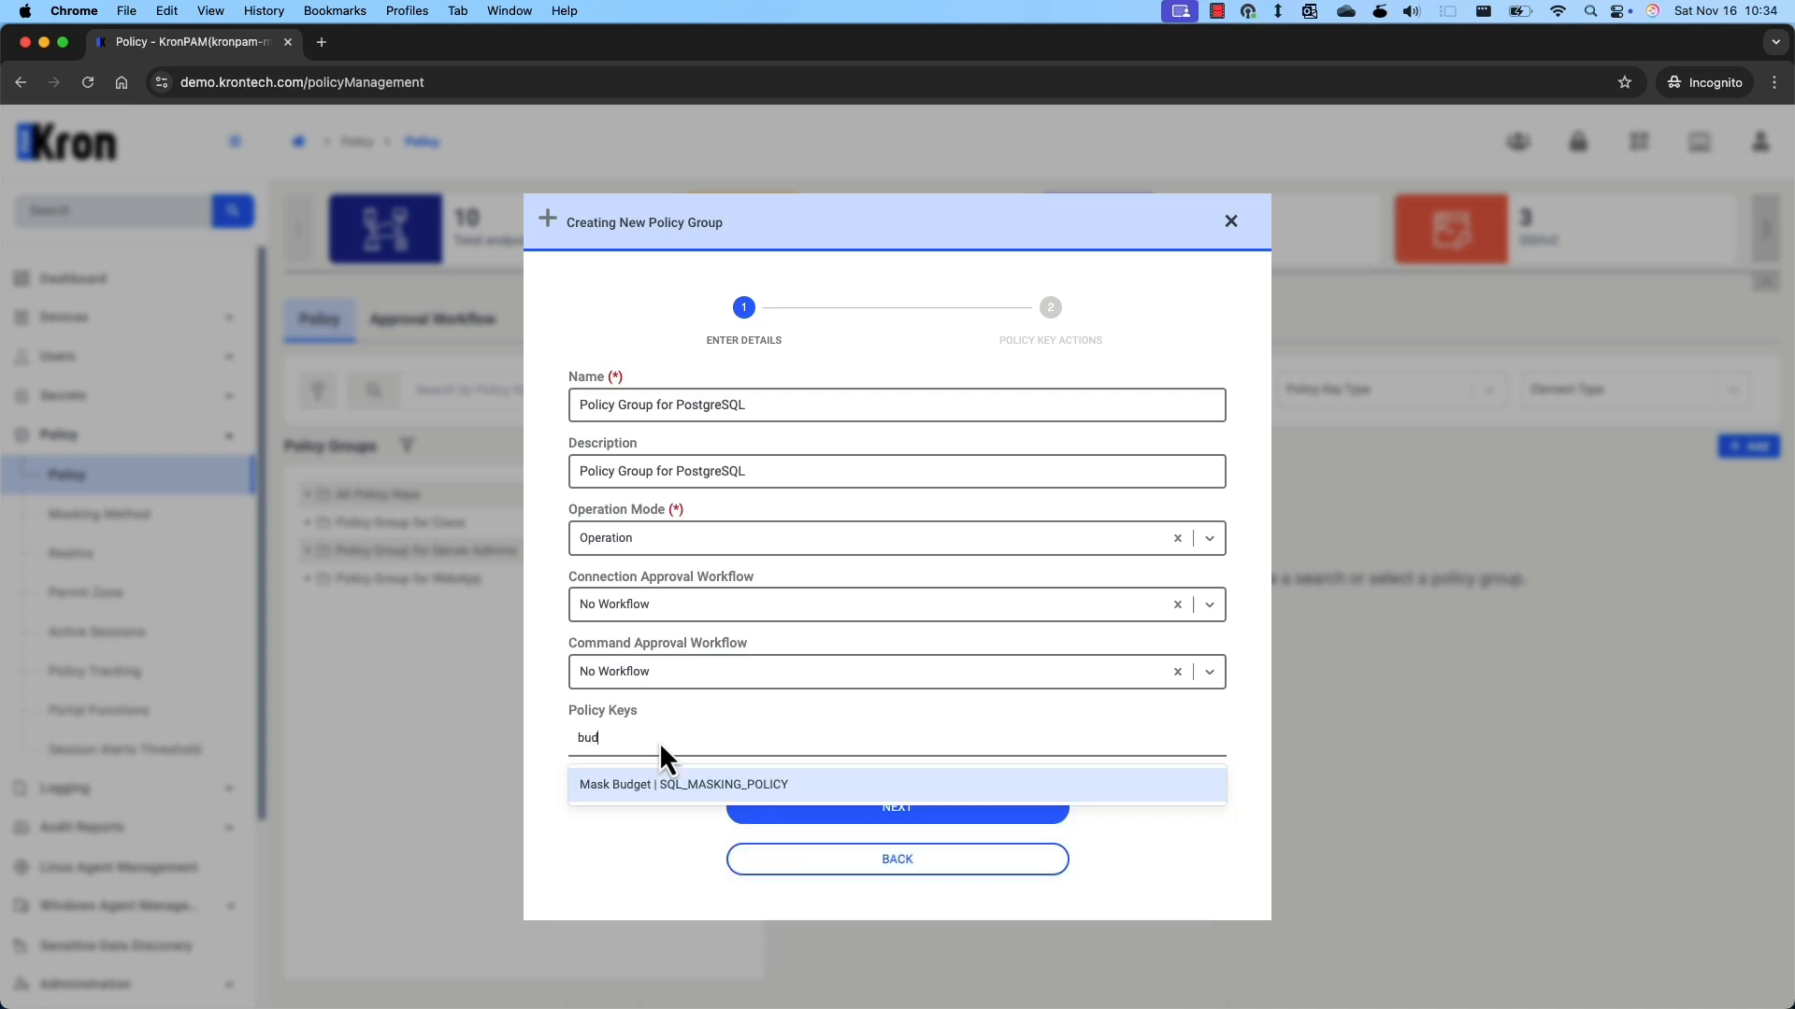
{"action": "left_click", "coordinate": [698, 785]}
{"action": "left_click", "coordinate": [901, 744]}
{"action": "type", "text": "ph"}
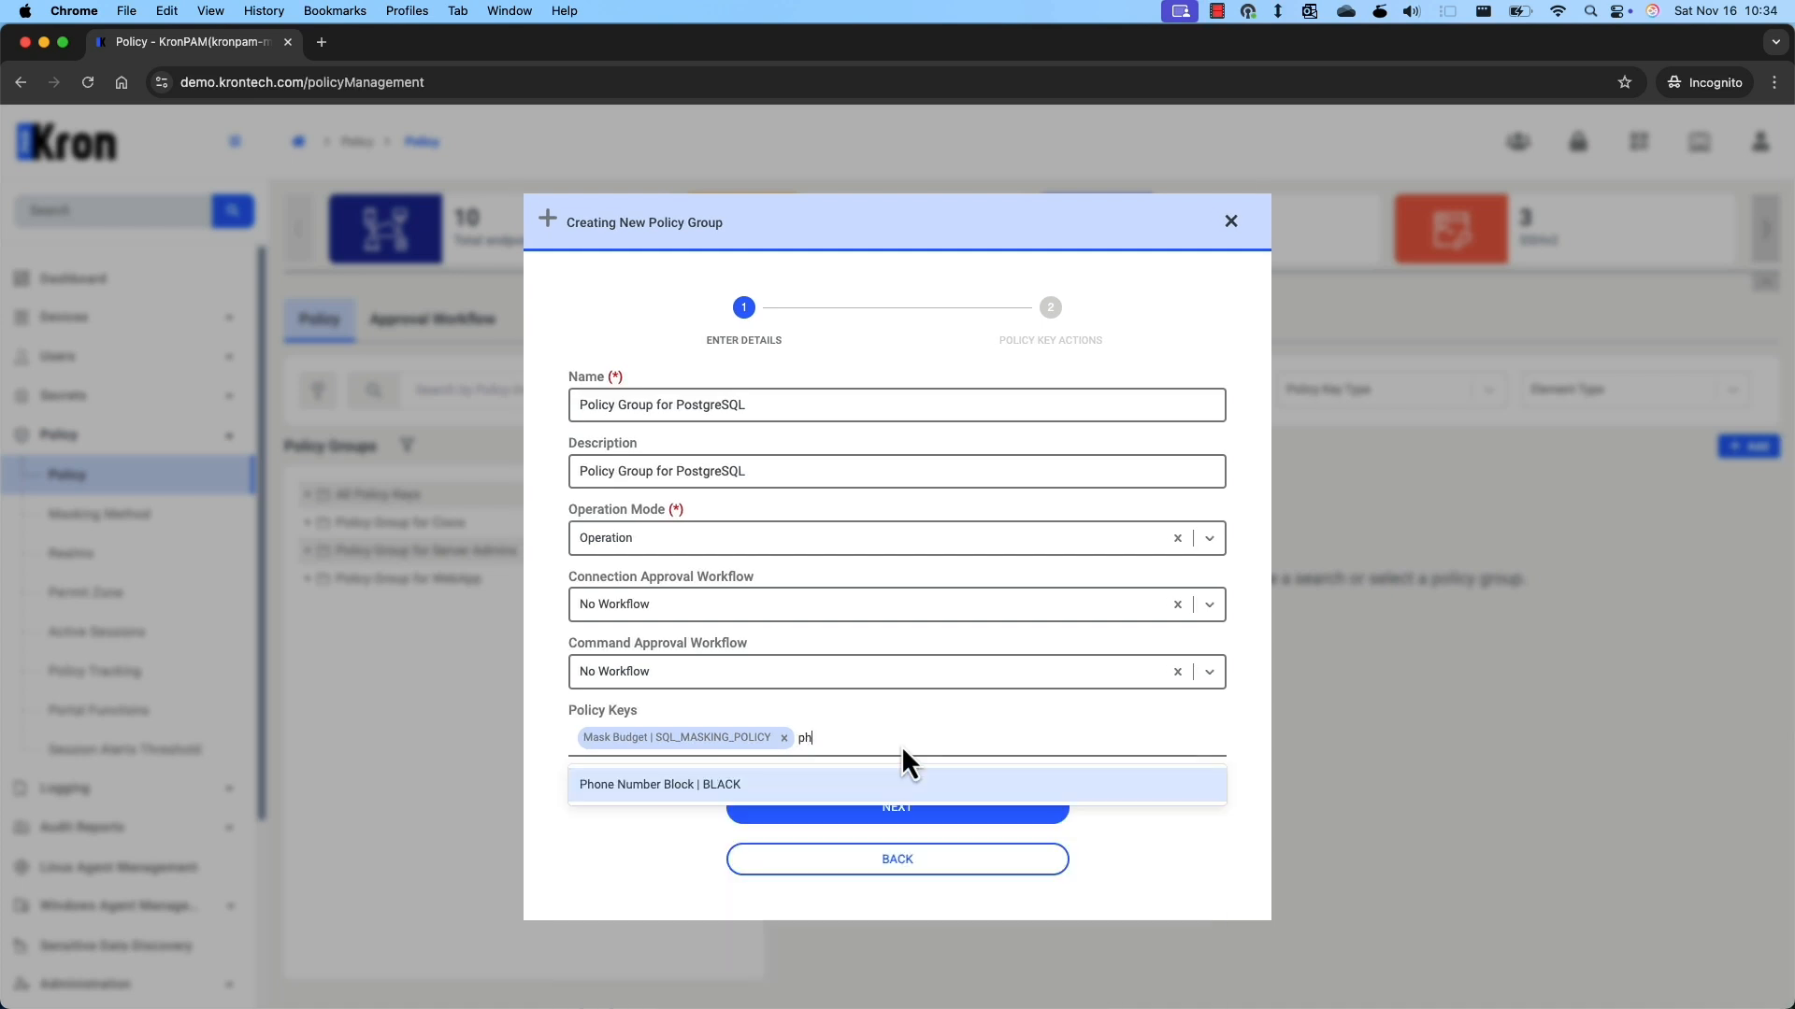
{"action": "left_click", "coordinate": [850, 782]}
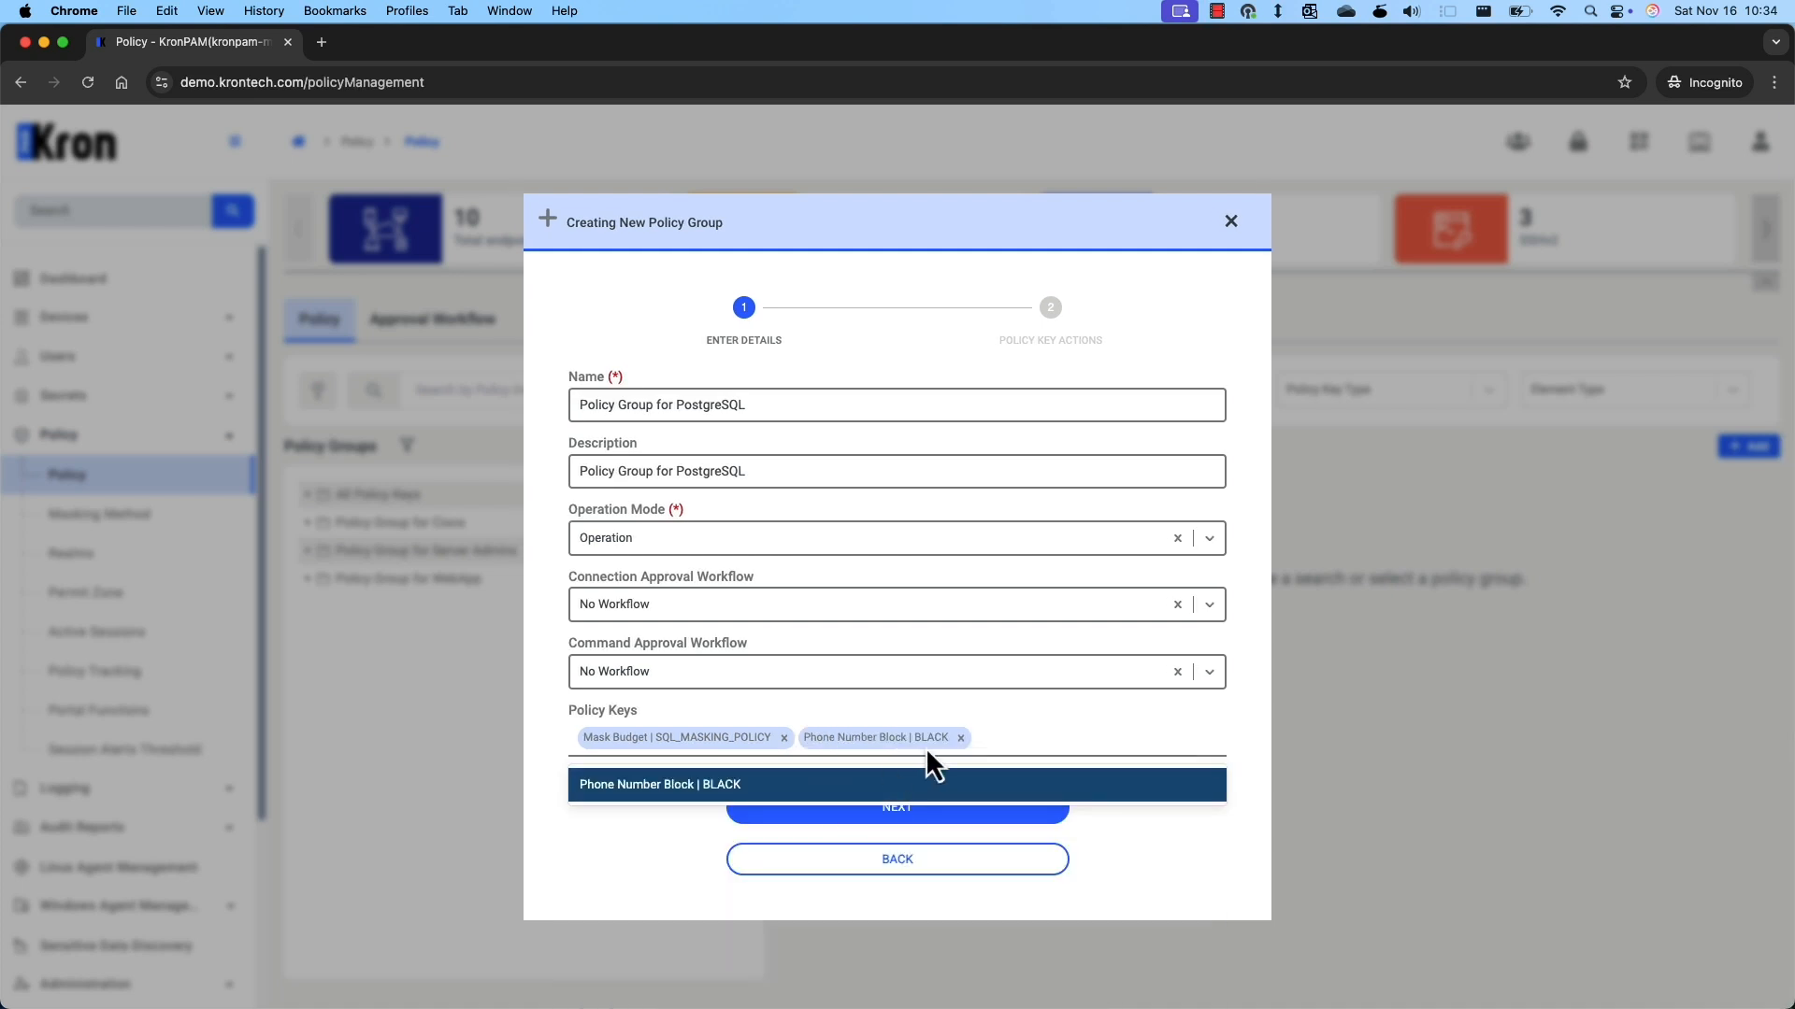
{"action": "left_click", "coordinate": [1043, 744]}
{"action": "type", "text": "all"}
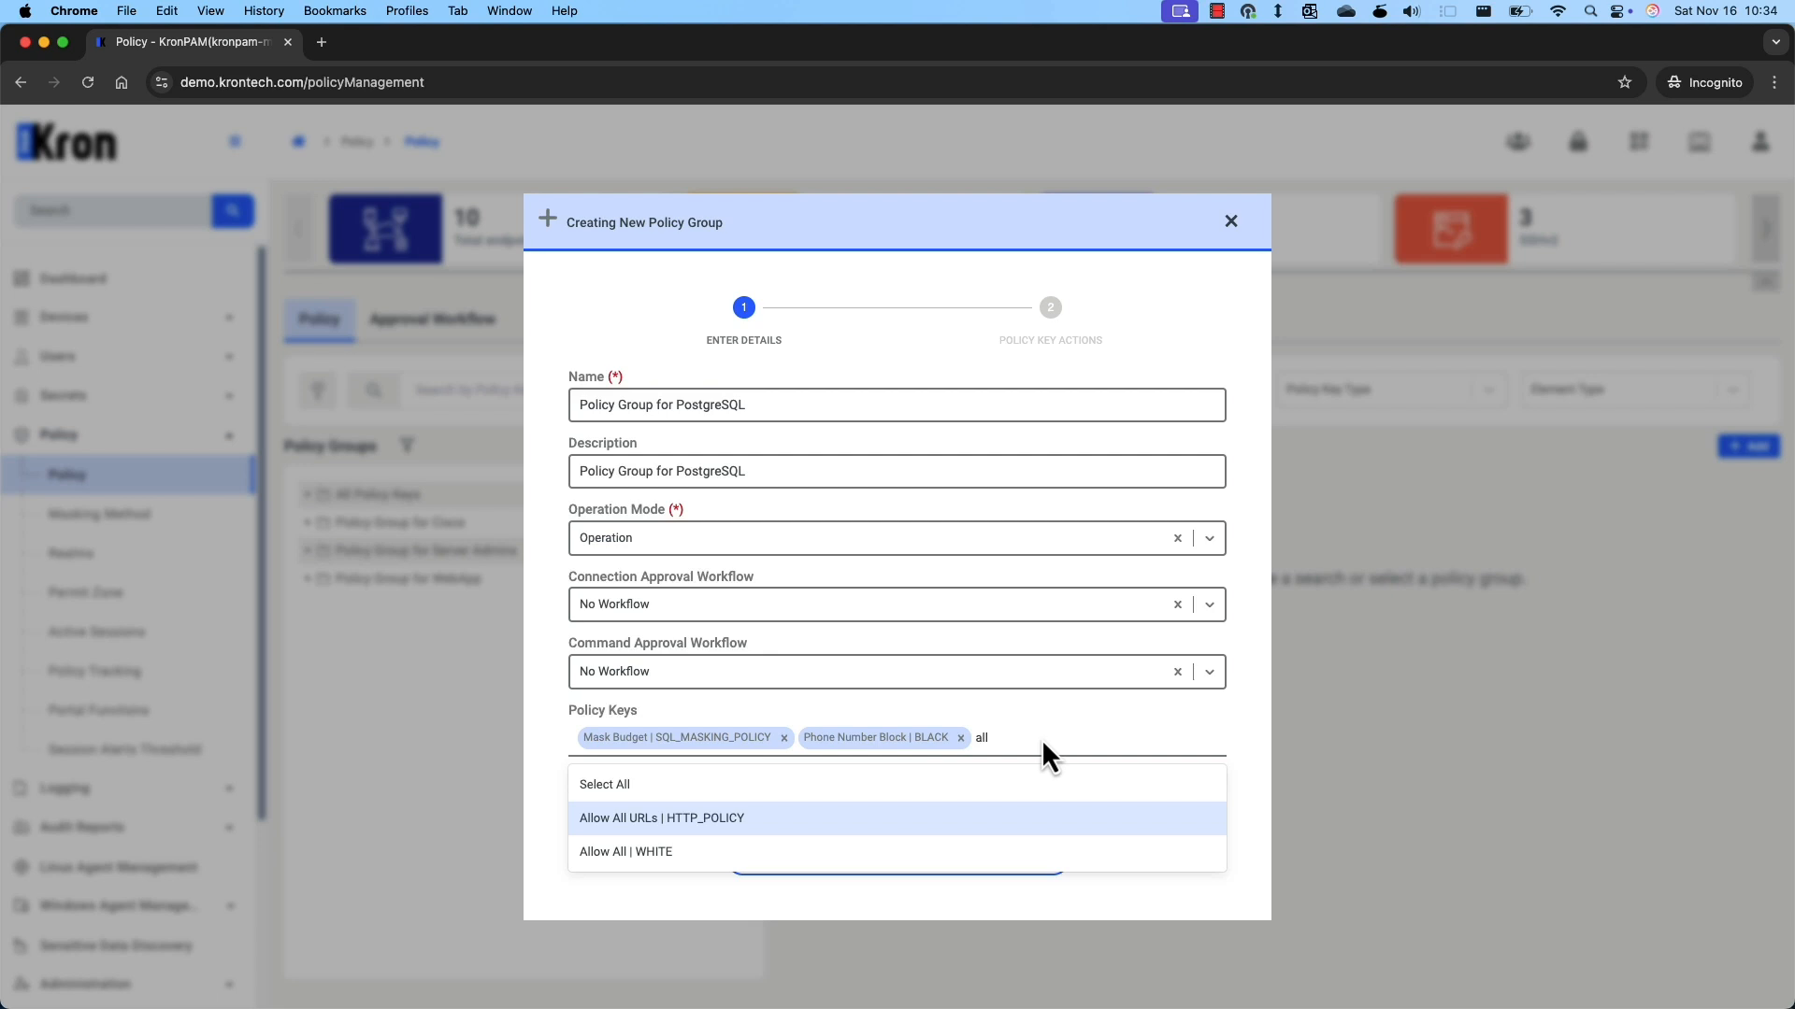
{"action": "left_click", "coordinate": [696, 864]}
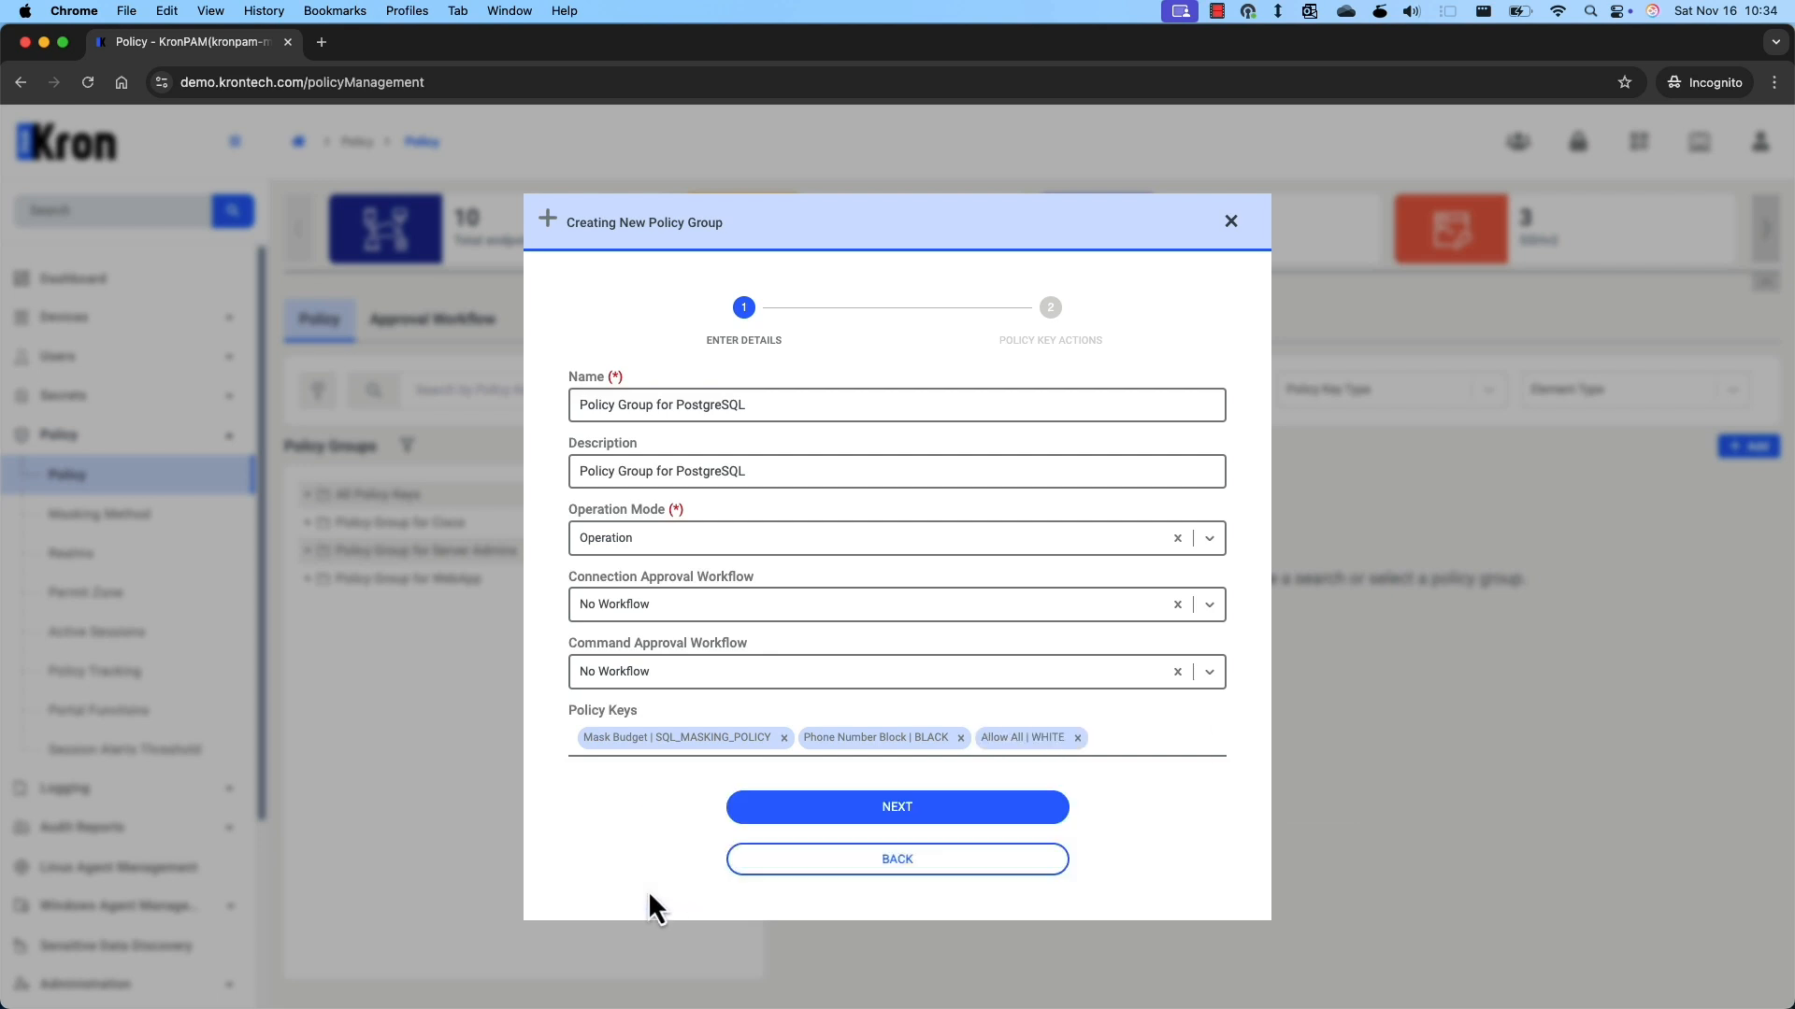
Set black key policies to Generate Error and save the policy group.
{"action": "left_click", "coordinate": [897, 804]}
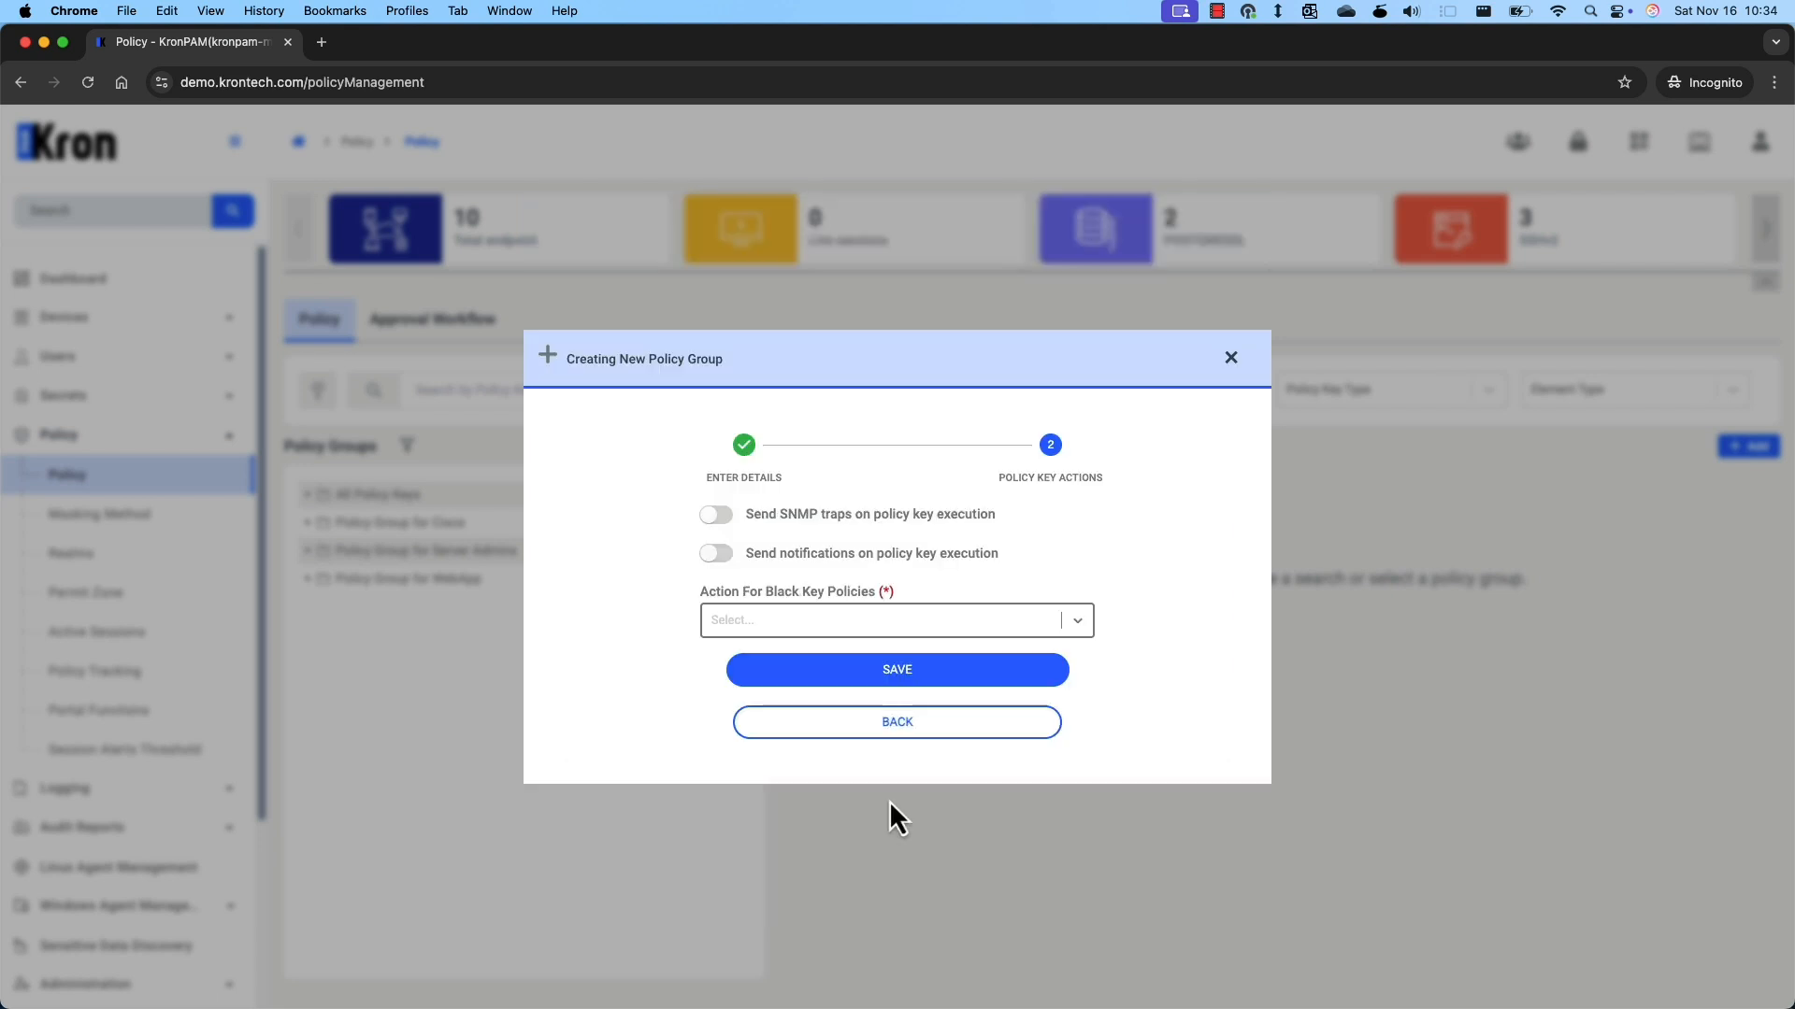
{"action": "left_click", "coordinate": [824, 635]}
{"action": "left_click", "coordinate": [764, 764]}
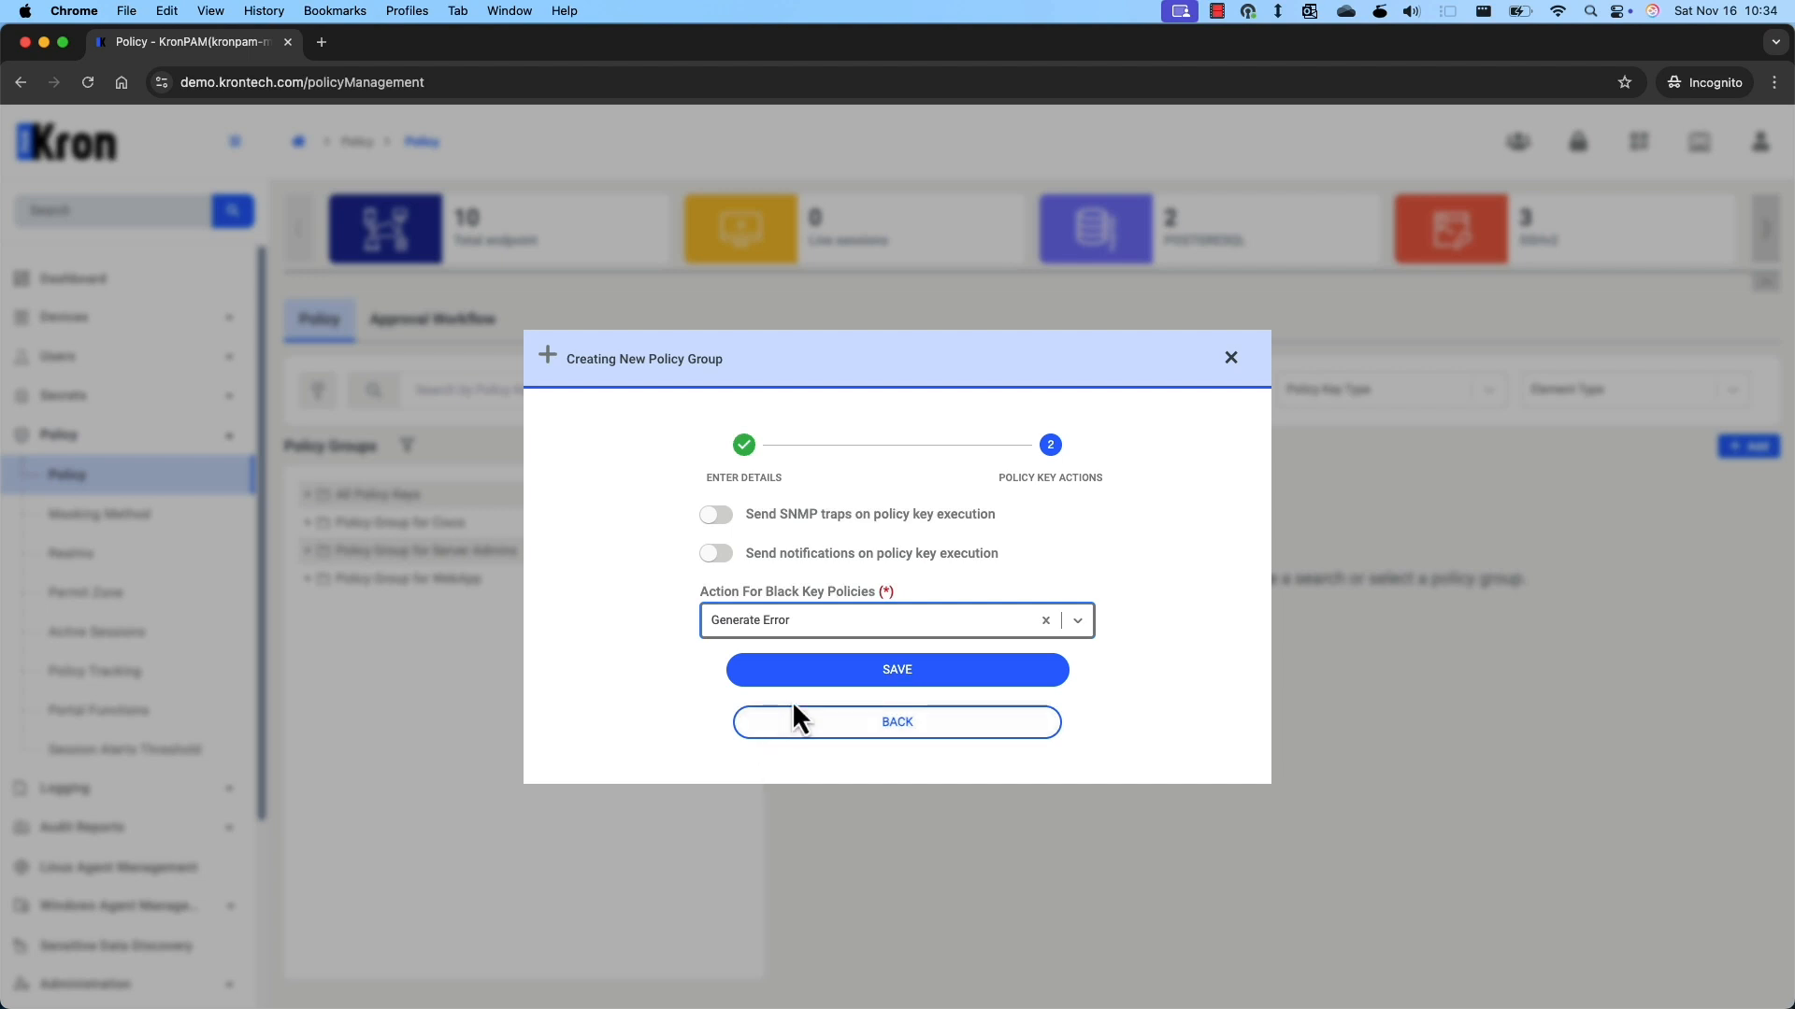
{"action": "left_click", "coordinate": [817, 679]}
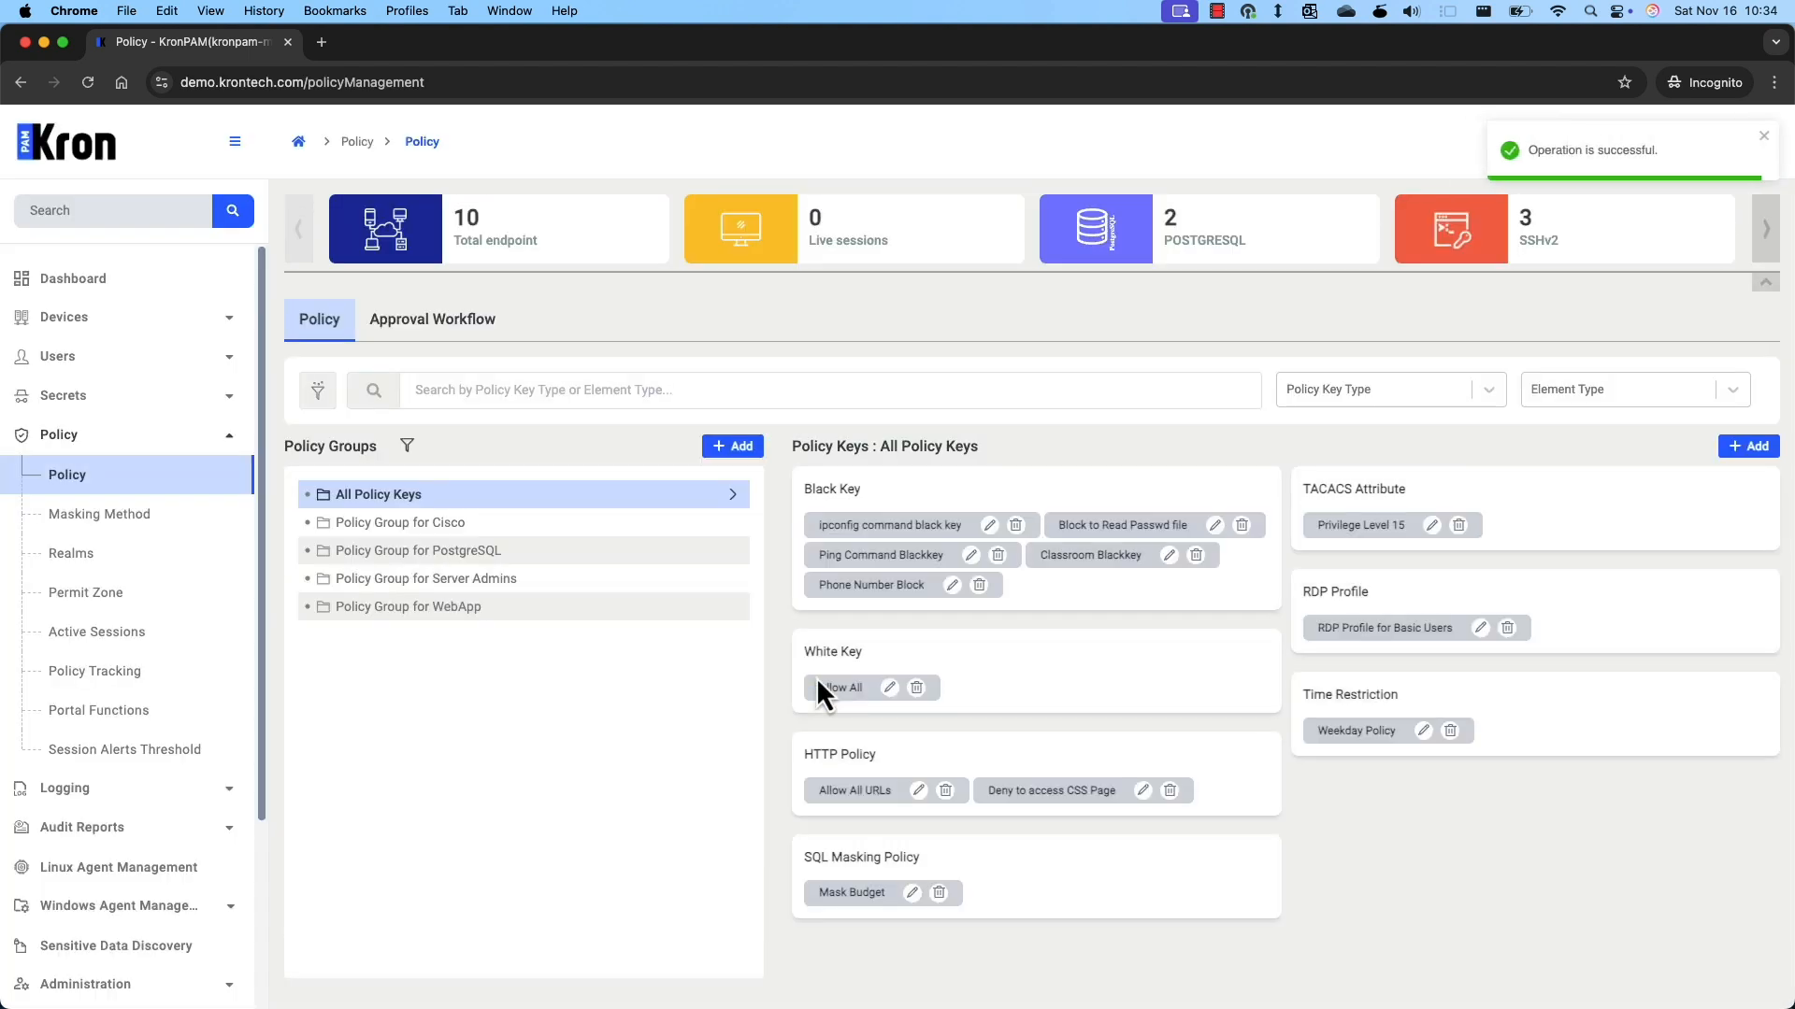
{"action": "left_click", "coordinate": [173, 559]}
Create device realm 'Realm for Database Admins' applying to the Database Admins group.
{"action": "left_click", "coordinate": [1724, 351]}
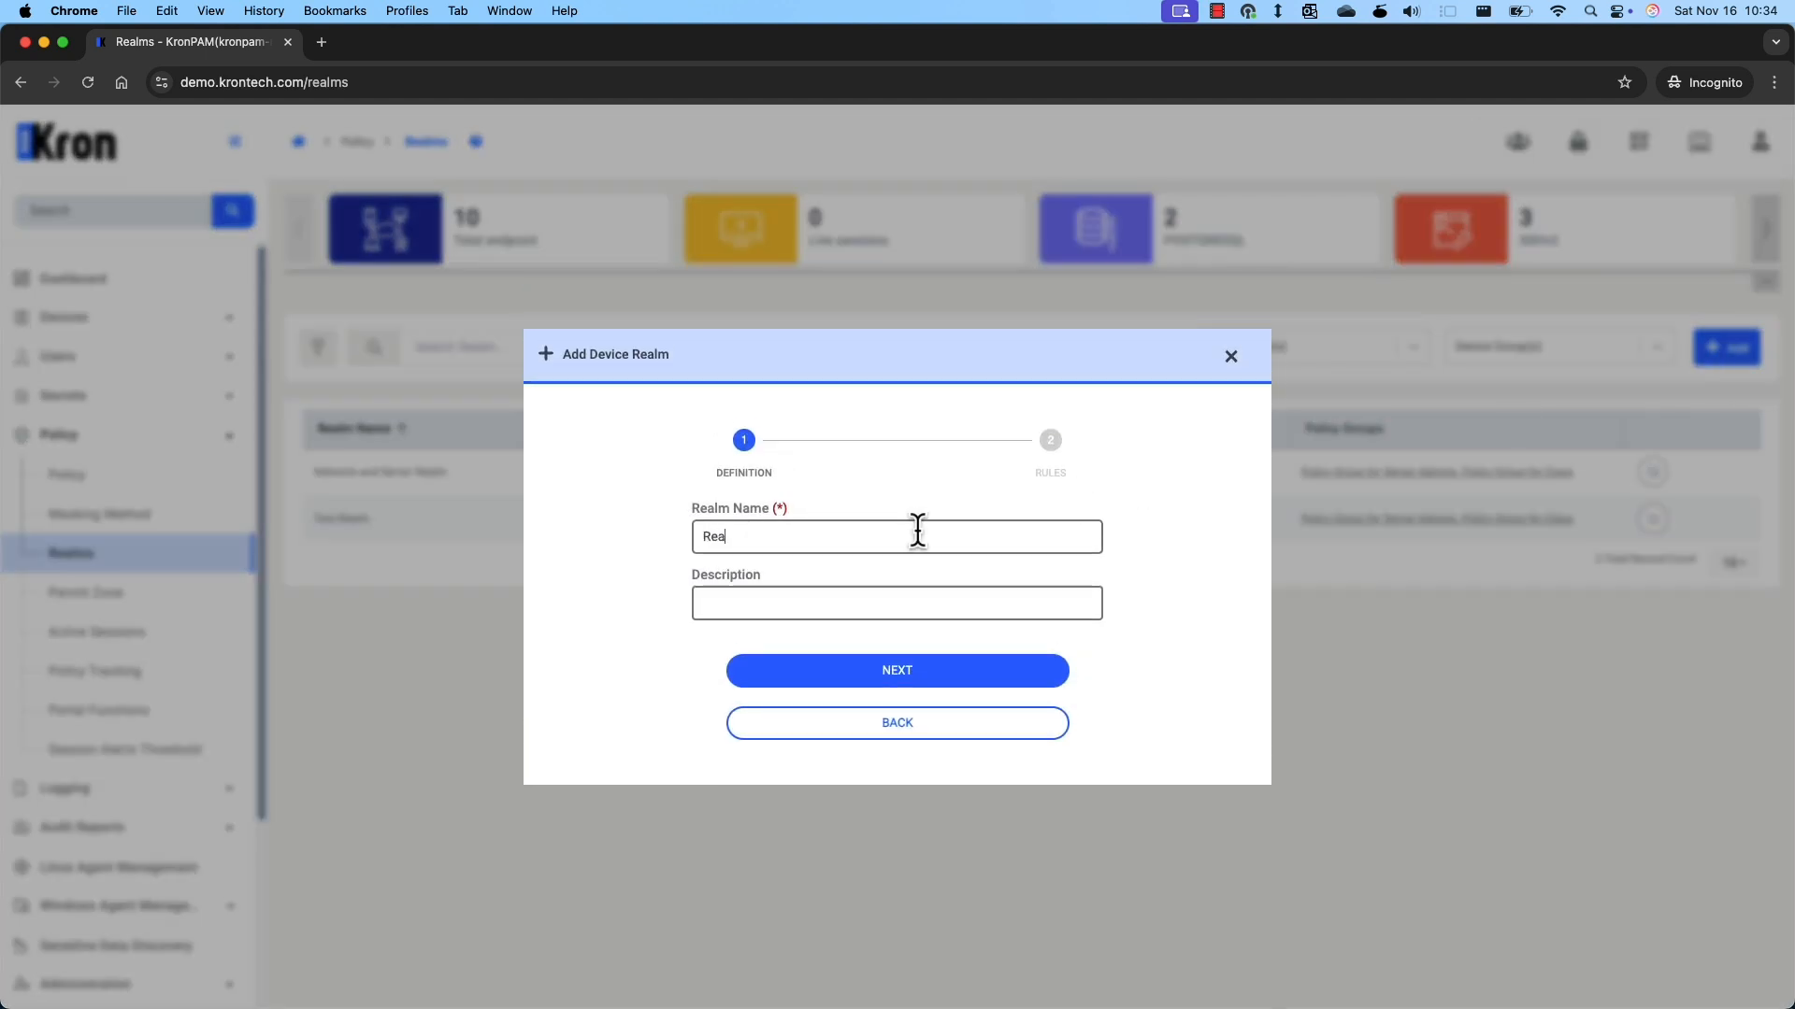
{"action": "type", "text": "Realm for Database Admins"}
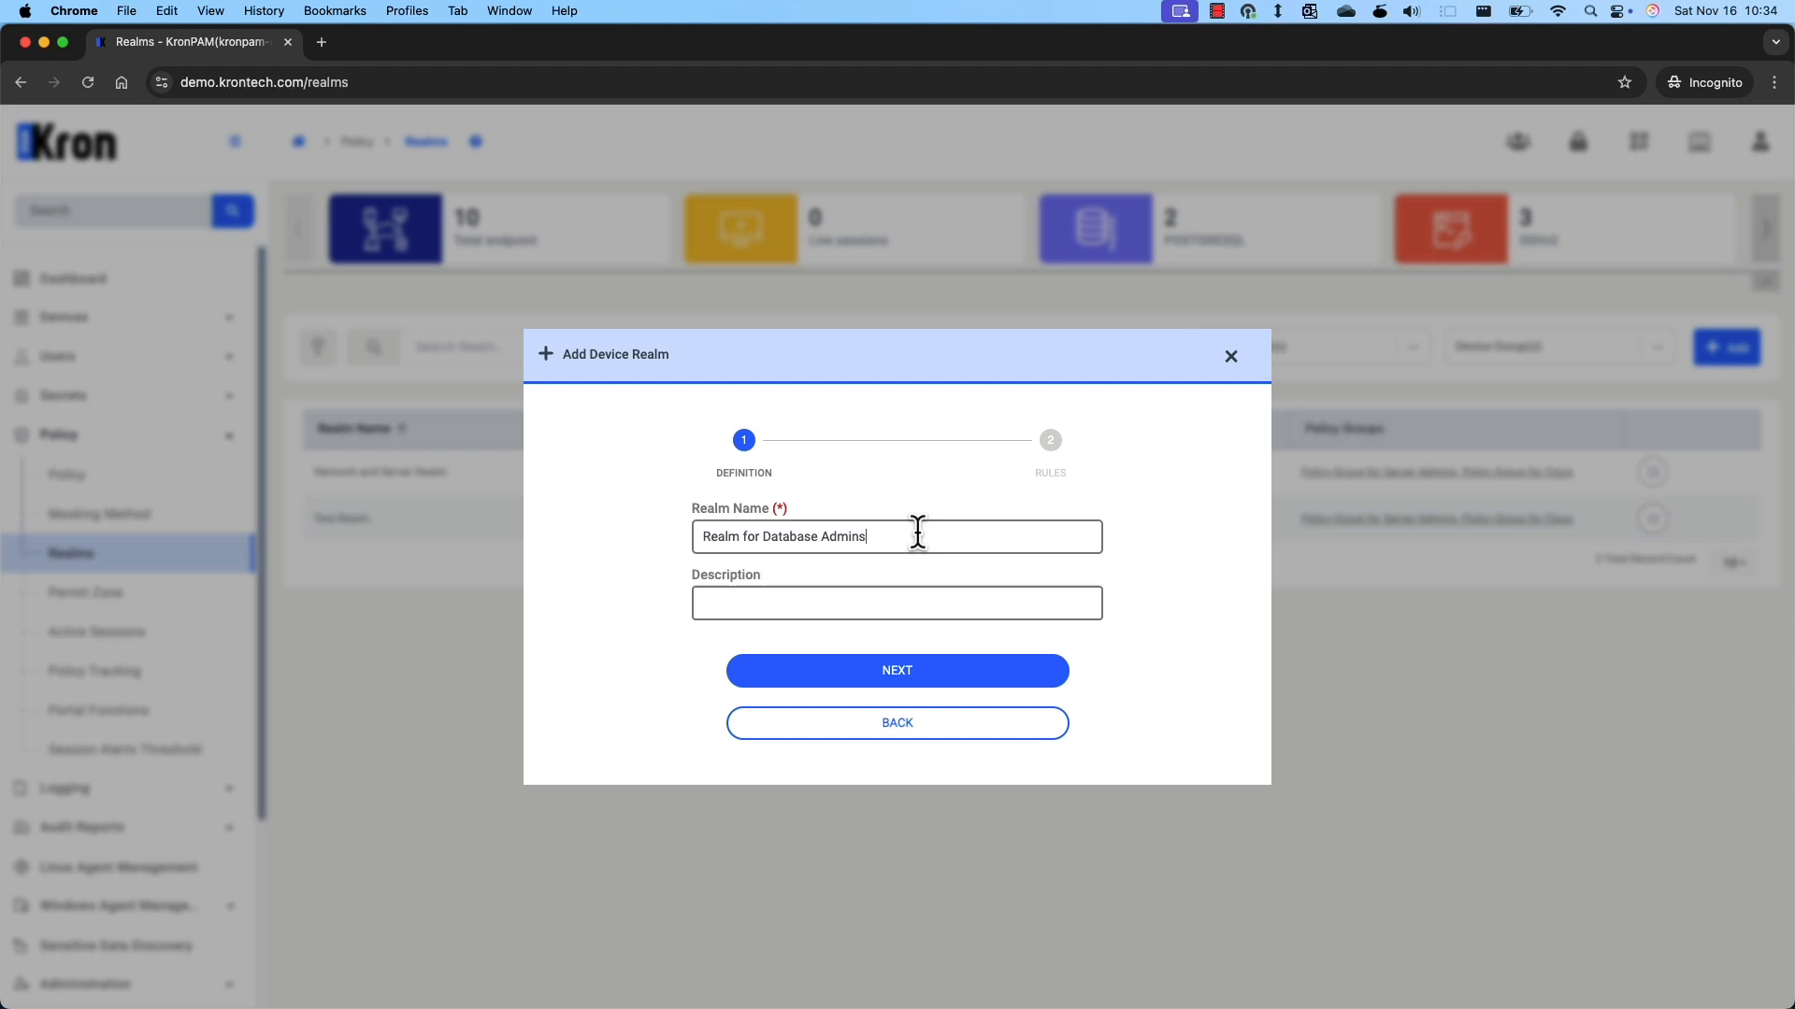
{"action": "left_click", "coordinate": [911, 672]}
{"action": "left_click", "coordinate": [831, 472]}
{"action": "type", "text": "database"}
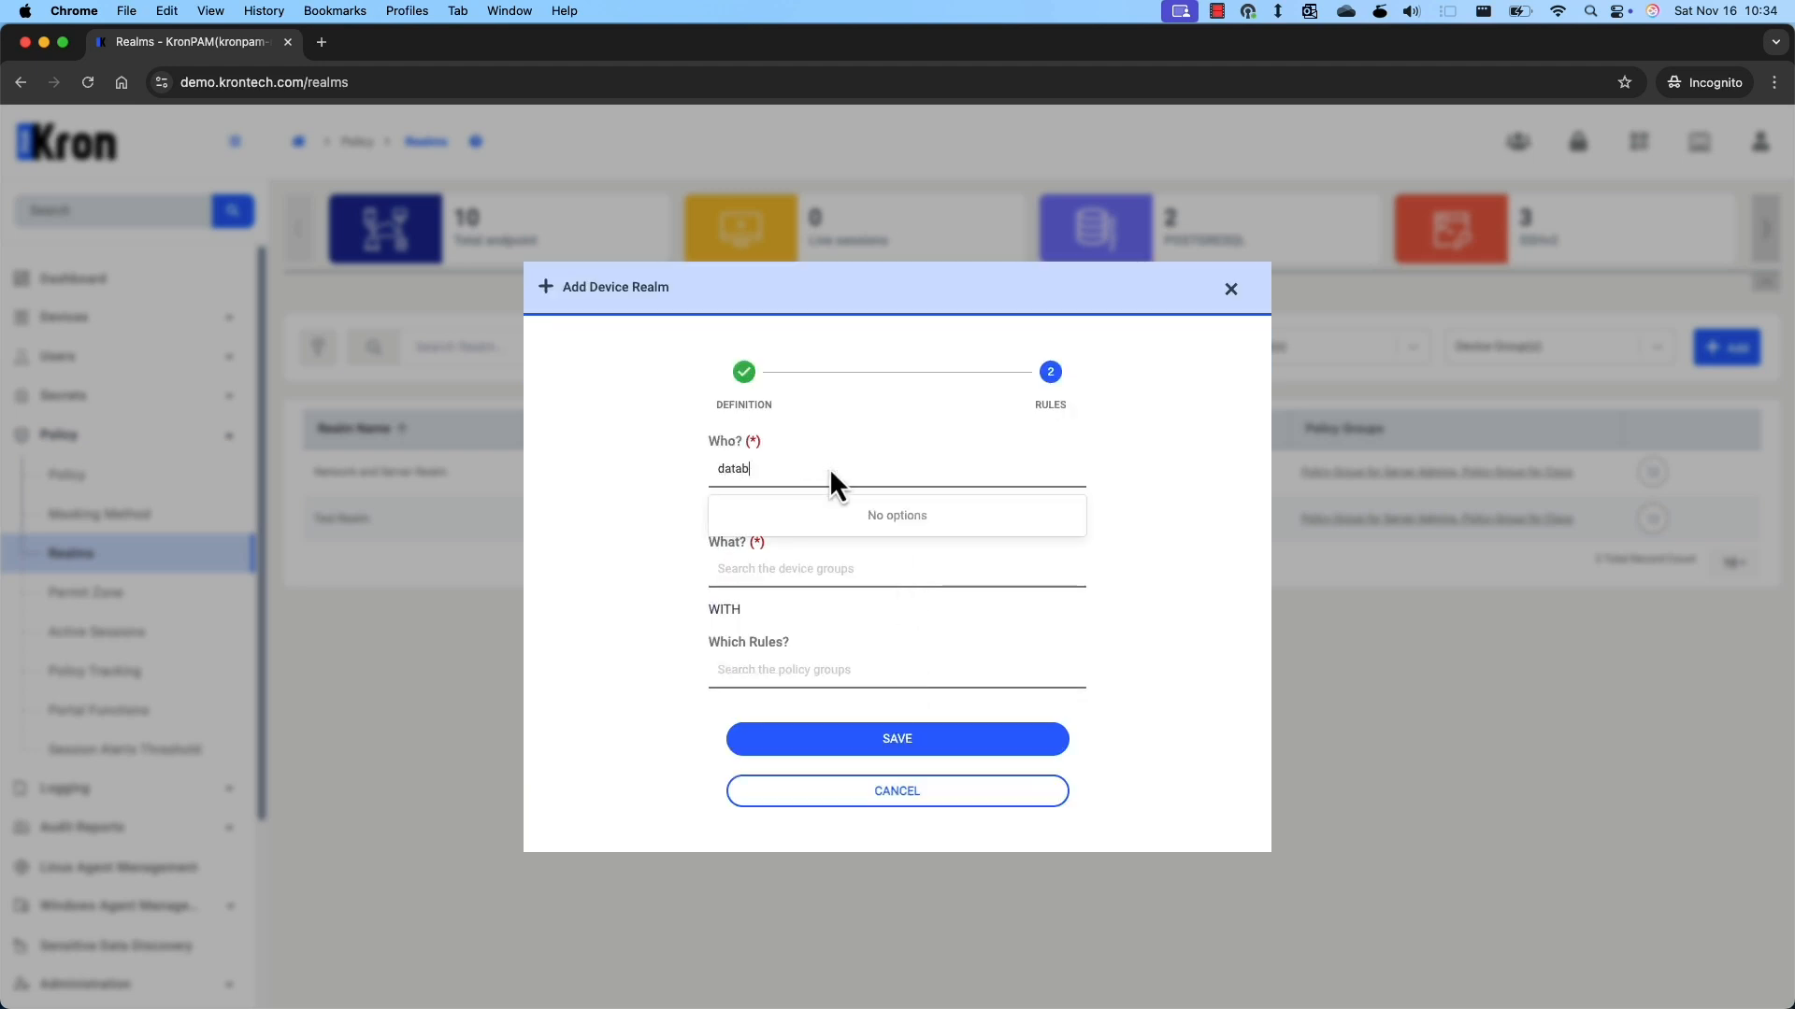
{"action": "left_click", "coordinate": [854, 517]}
Give the realm devices /Database Servers and rules Policy Group for PostgreSQL, then save.
{"action": "left_click", "coordinate": [800, 578]}
{"action": "type", "text": "databa"}
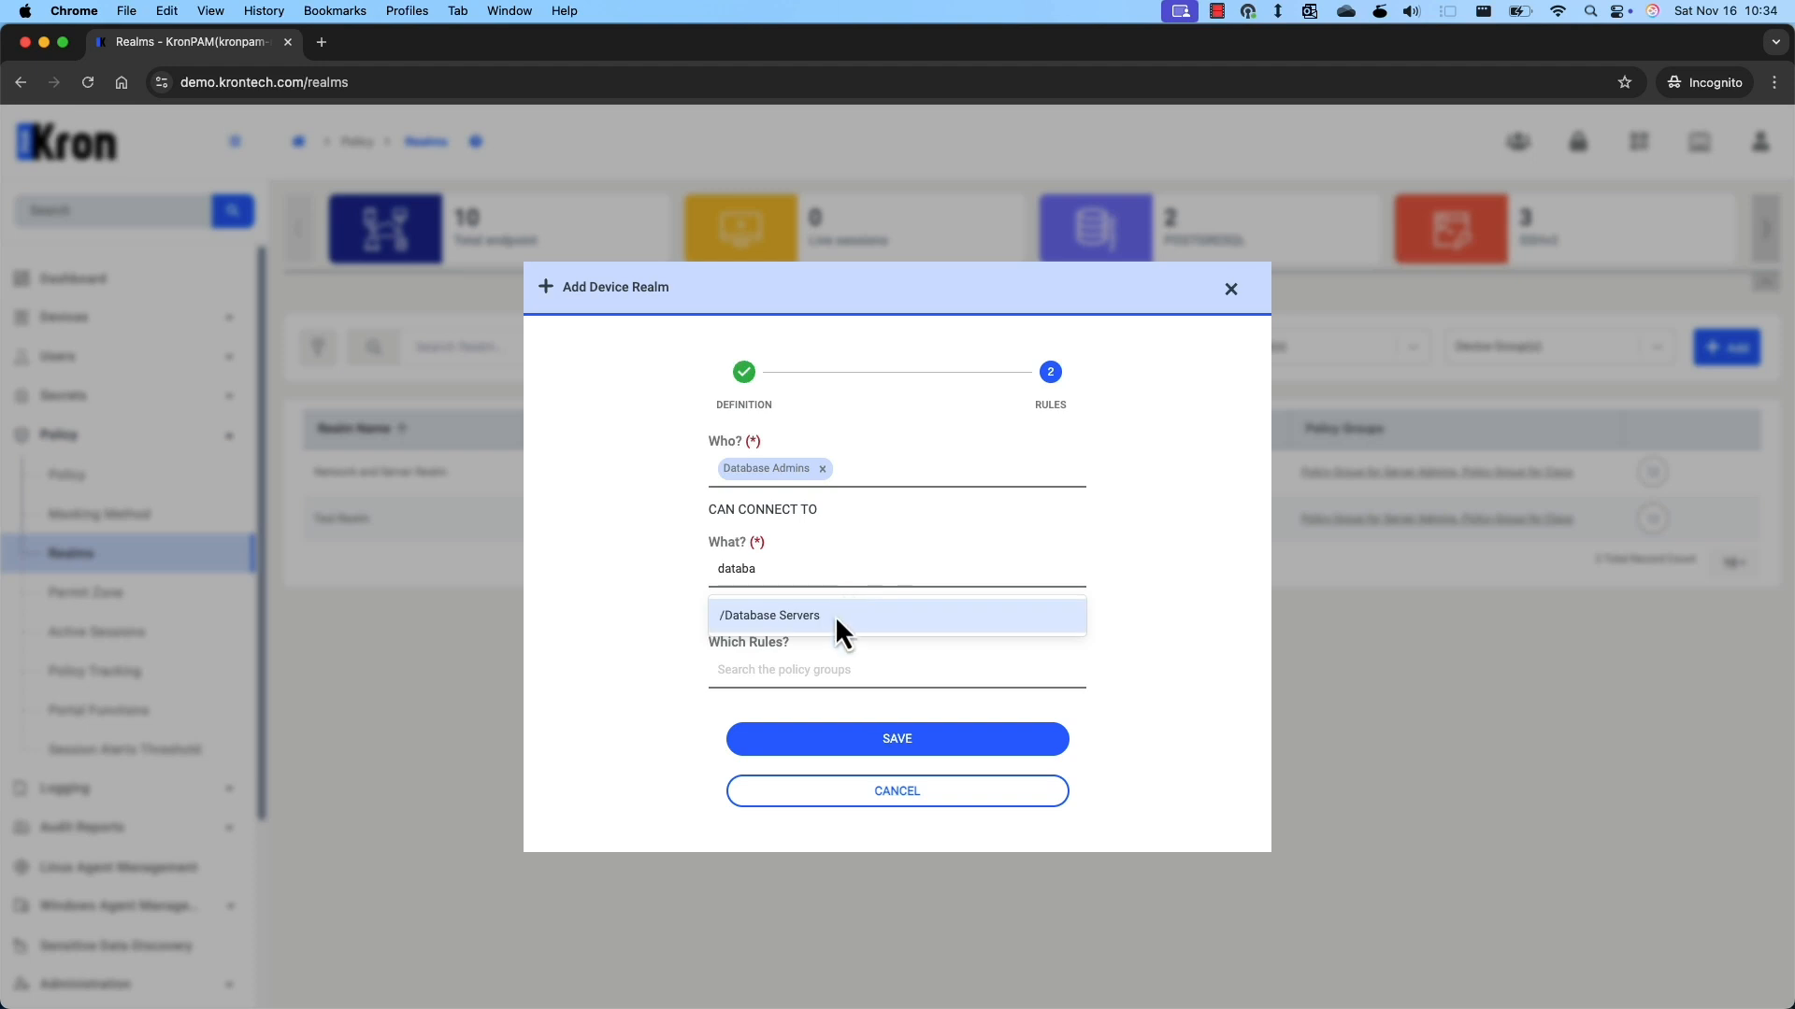
{"action": "left_click", "coordinate": [834, 615]}
{"action": "left_click", "coordinate": [862, 671]}
{"action": "type", "text": "Post"}
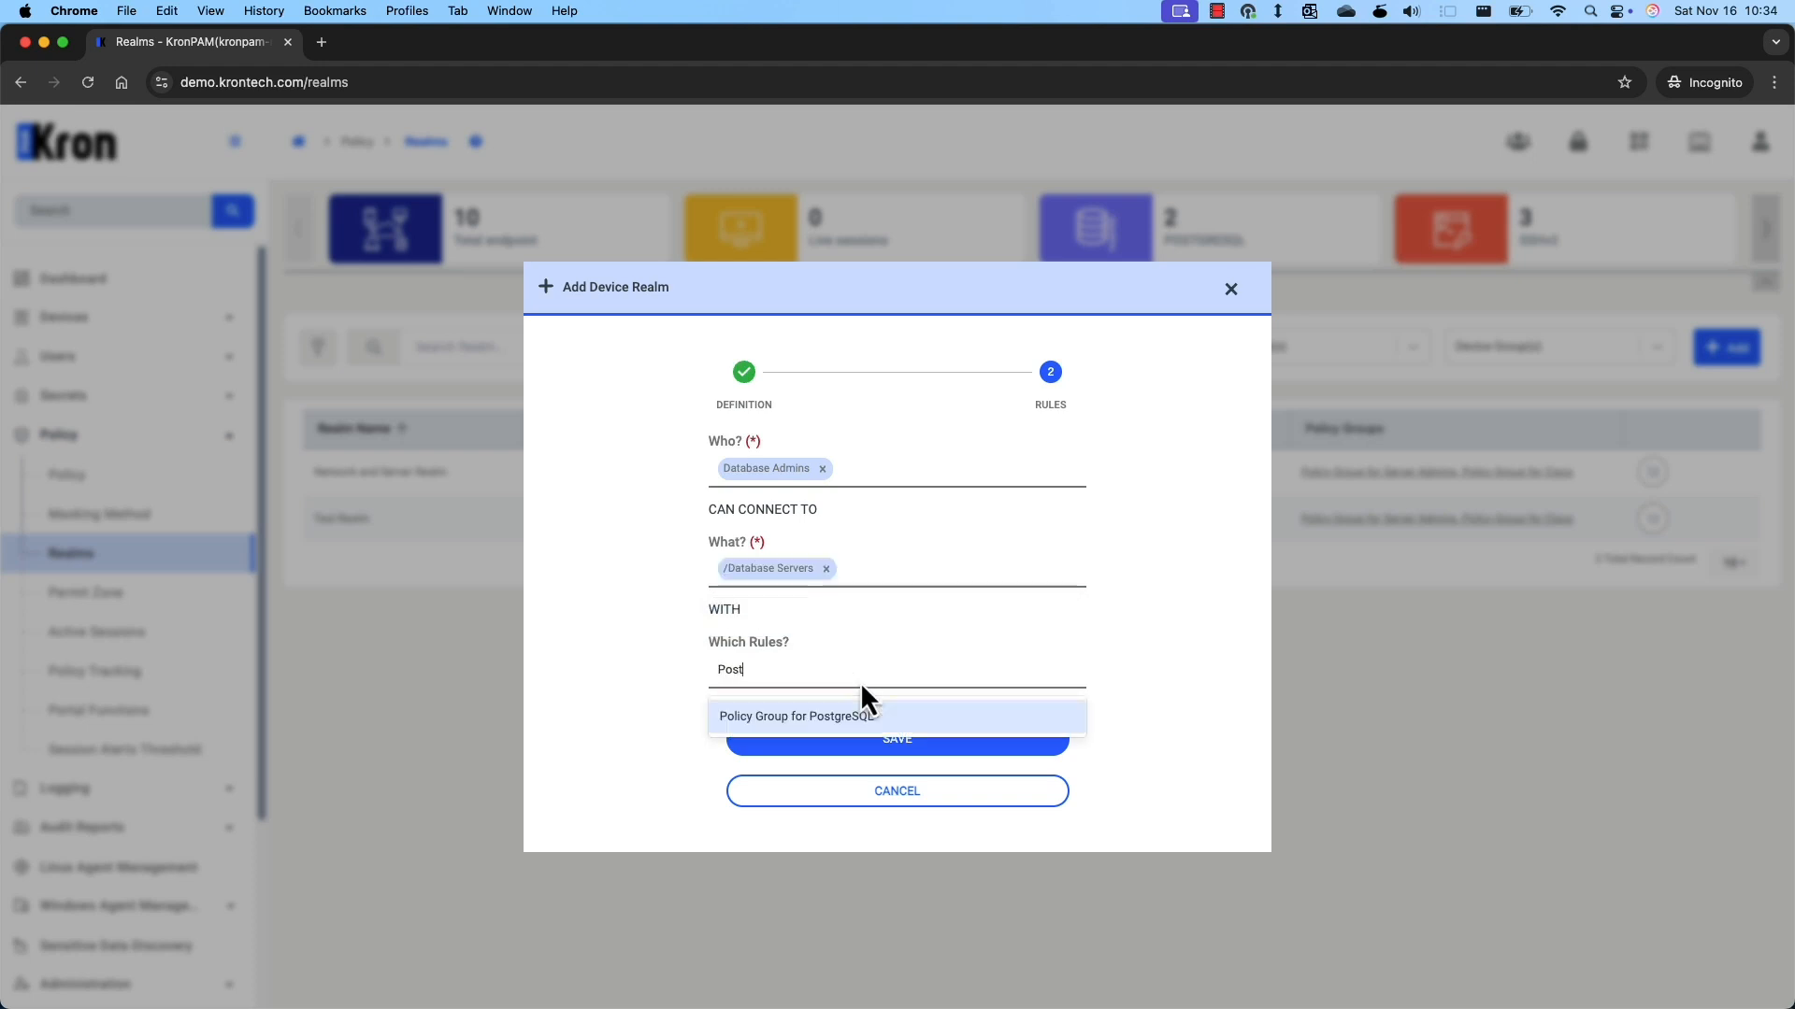
{"action": "left_click", "coordinate": [849, 715]}
{"action": "left_click", "coordinate": [946, 736]}
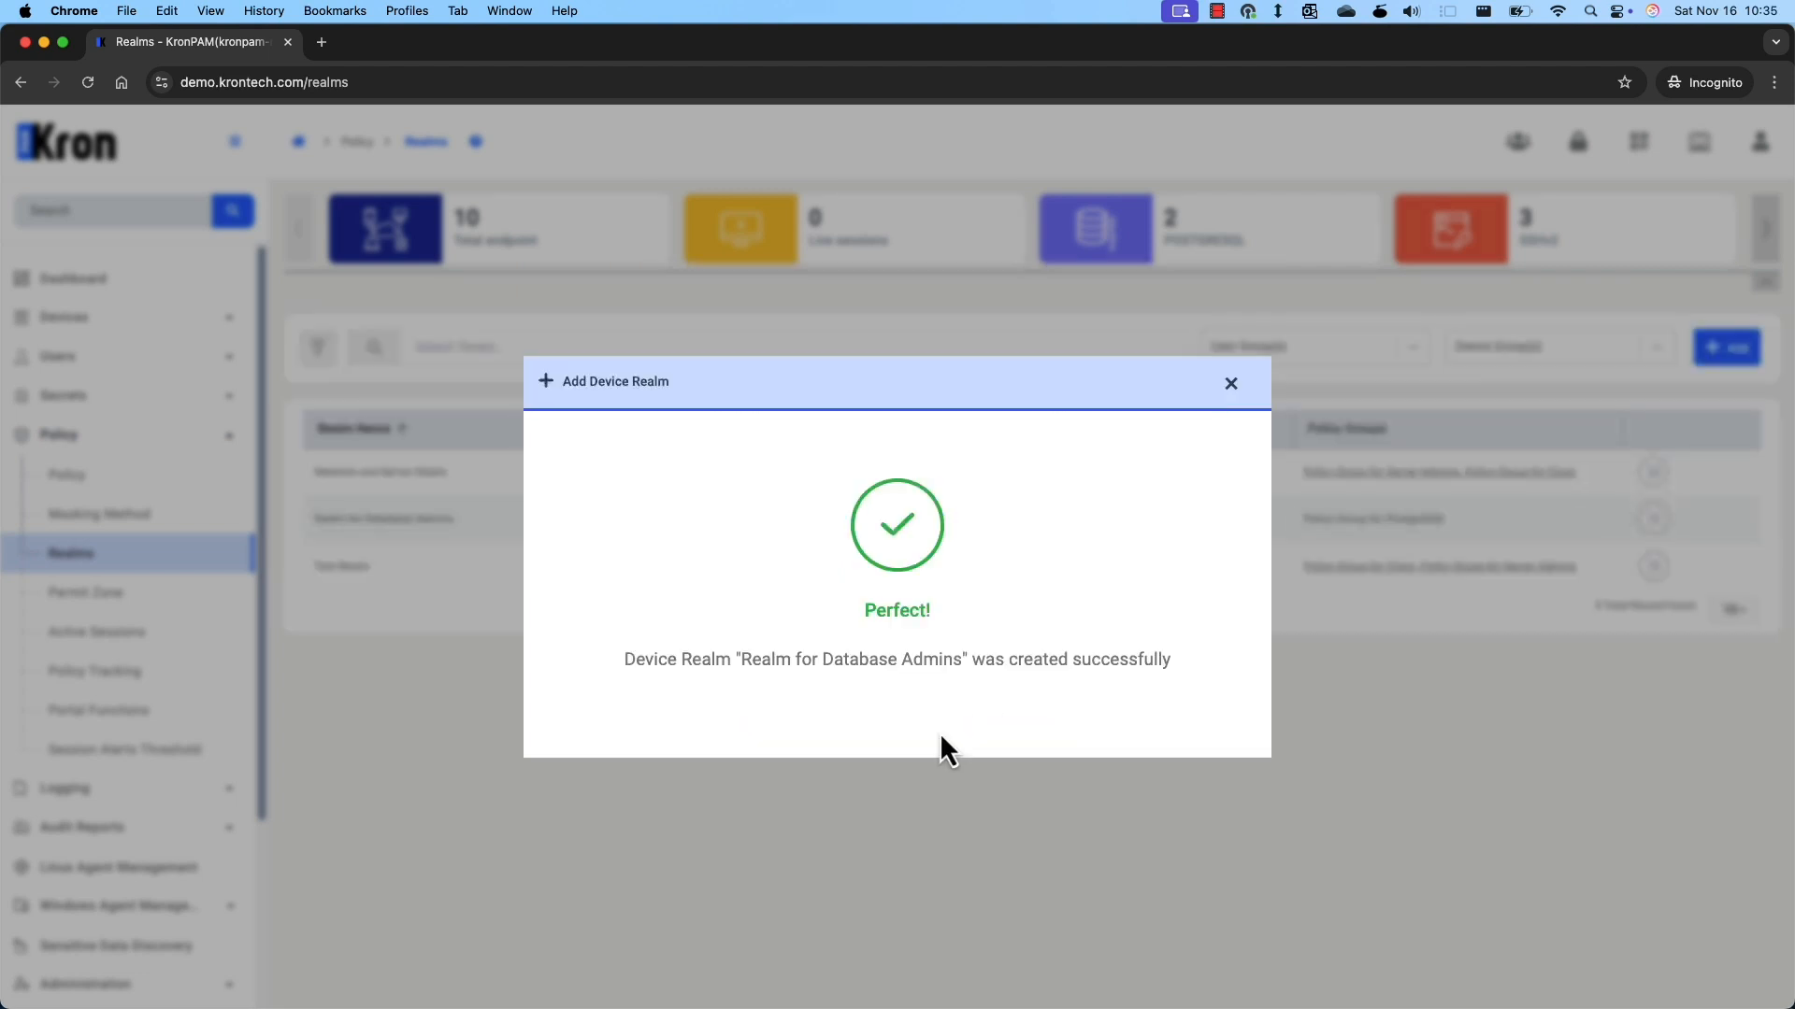
{"action": "left_click", "coordinate": [1230, 385]}
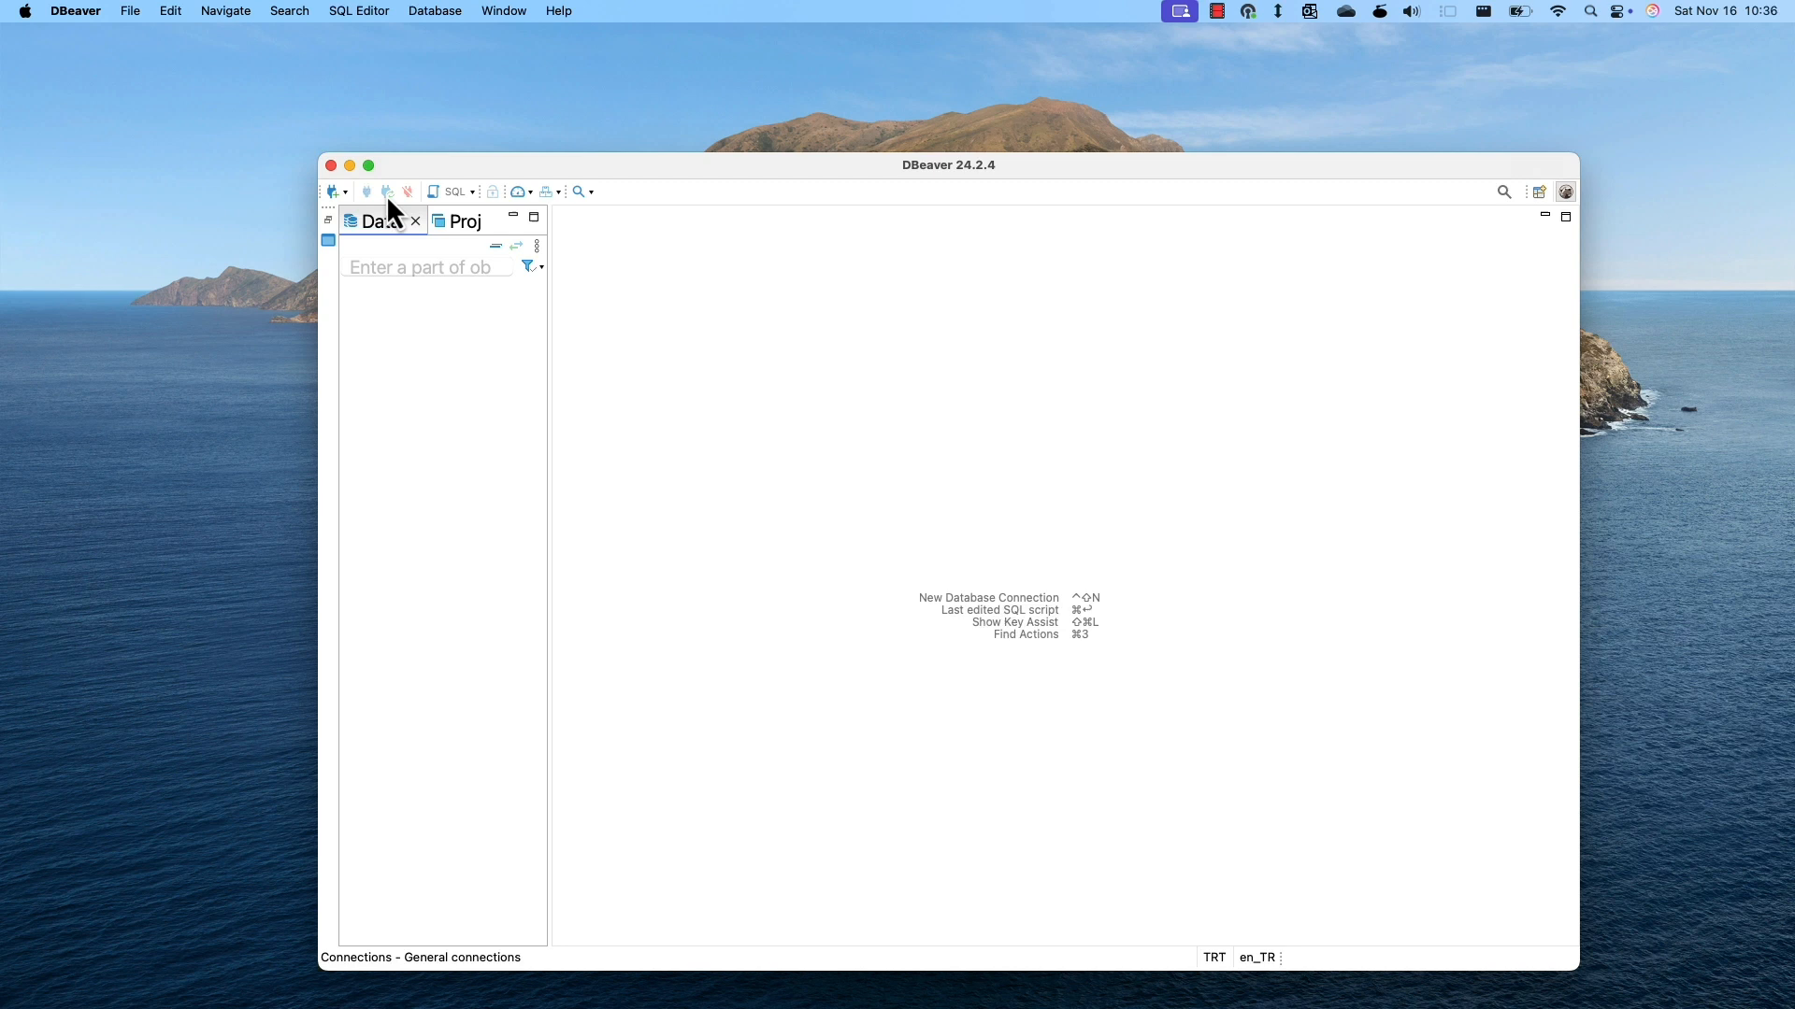
Start a new DBeaver database connection using the PostgreSQL driver.
{"action": "left_click", "coordinate": [336, 192]}
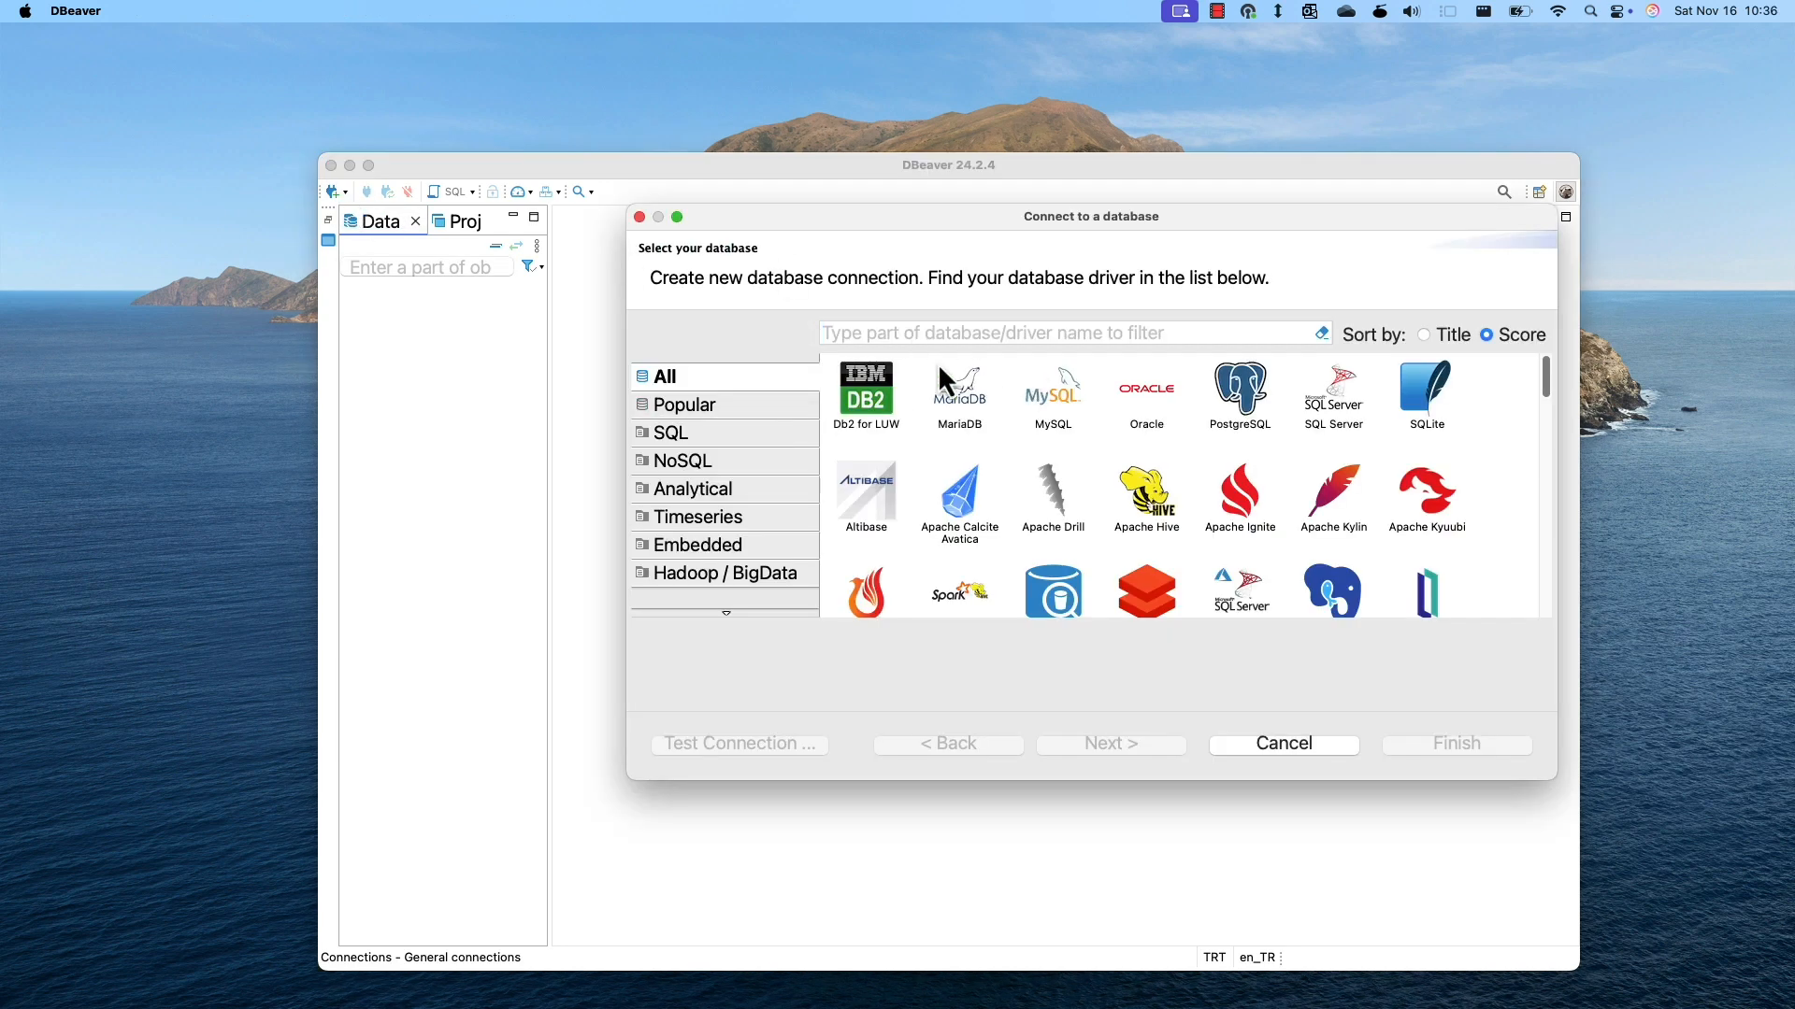
{"action": "type", "text": "post"}
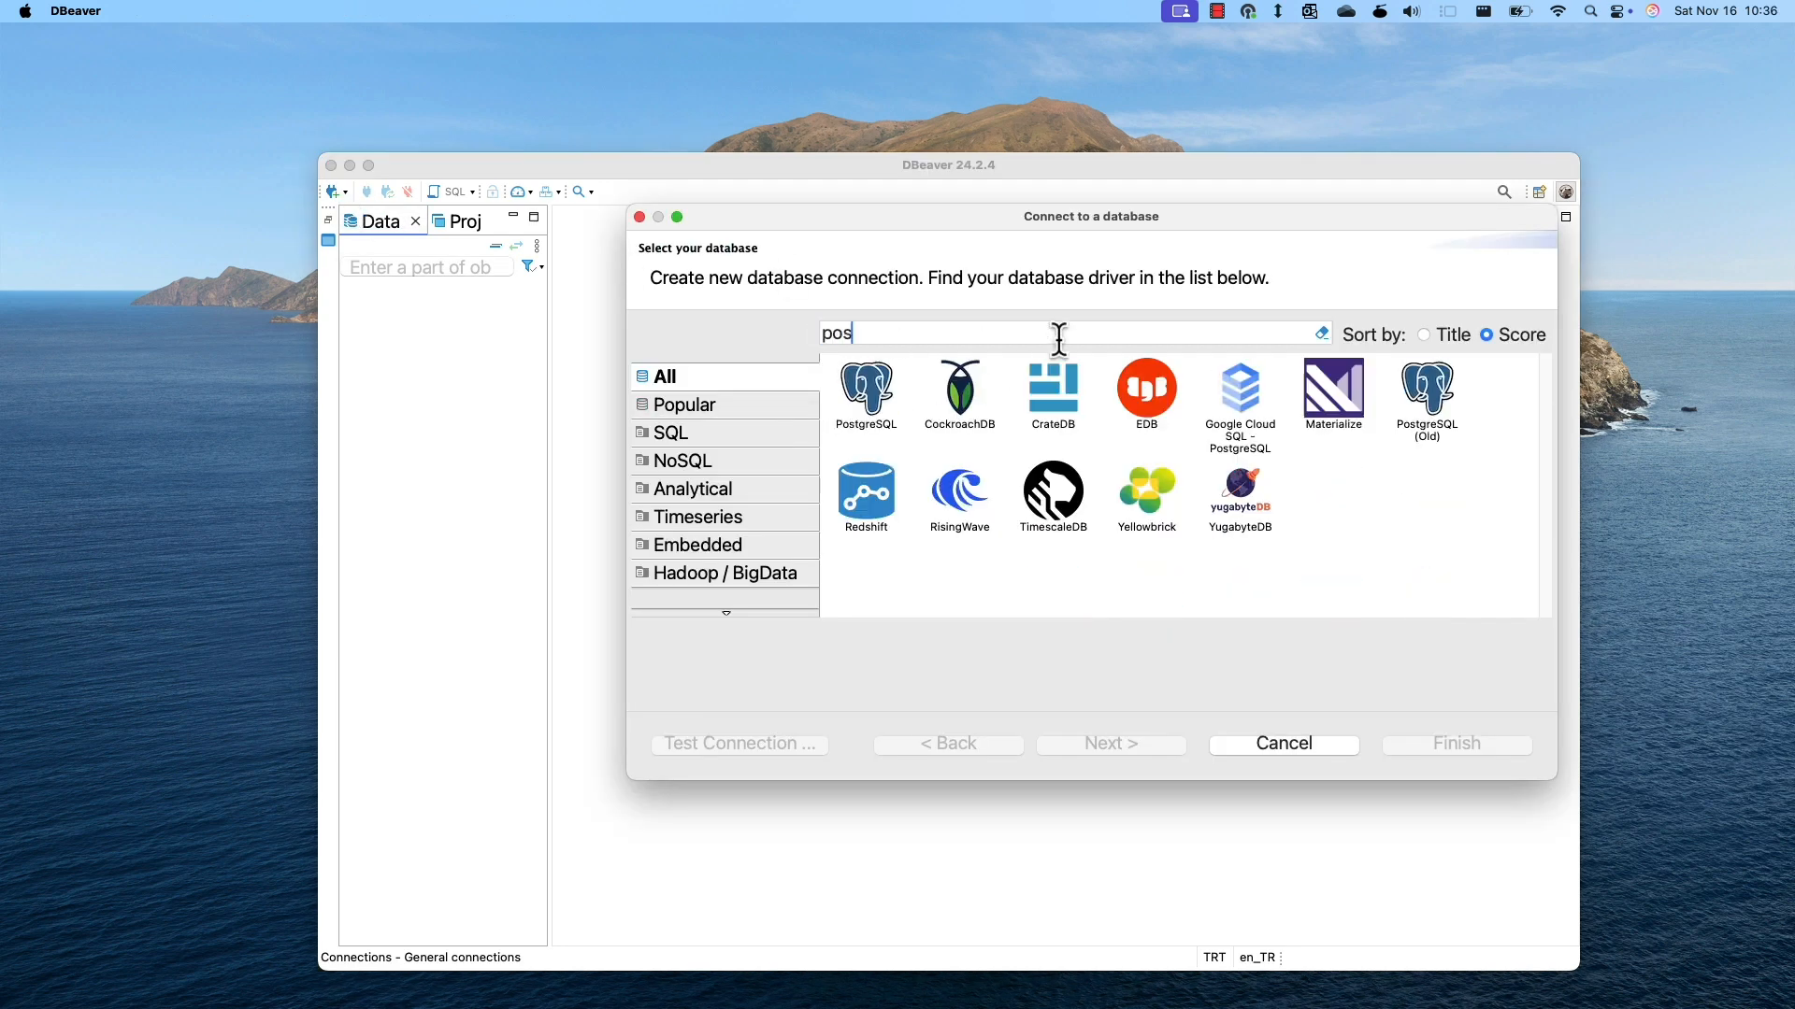
{"action": "left_click", "coordinate": [883, 410]}
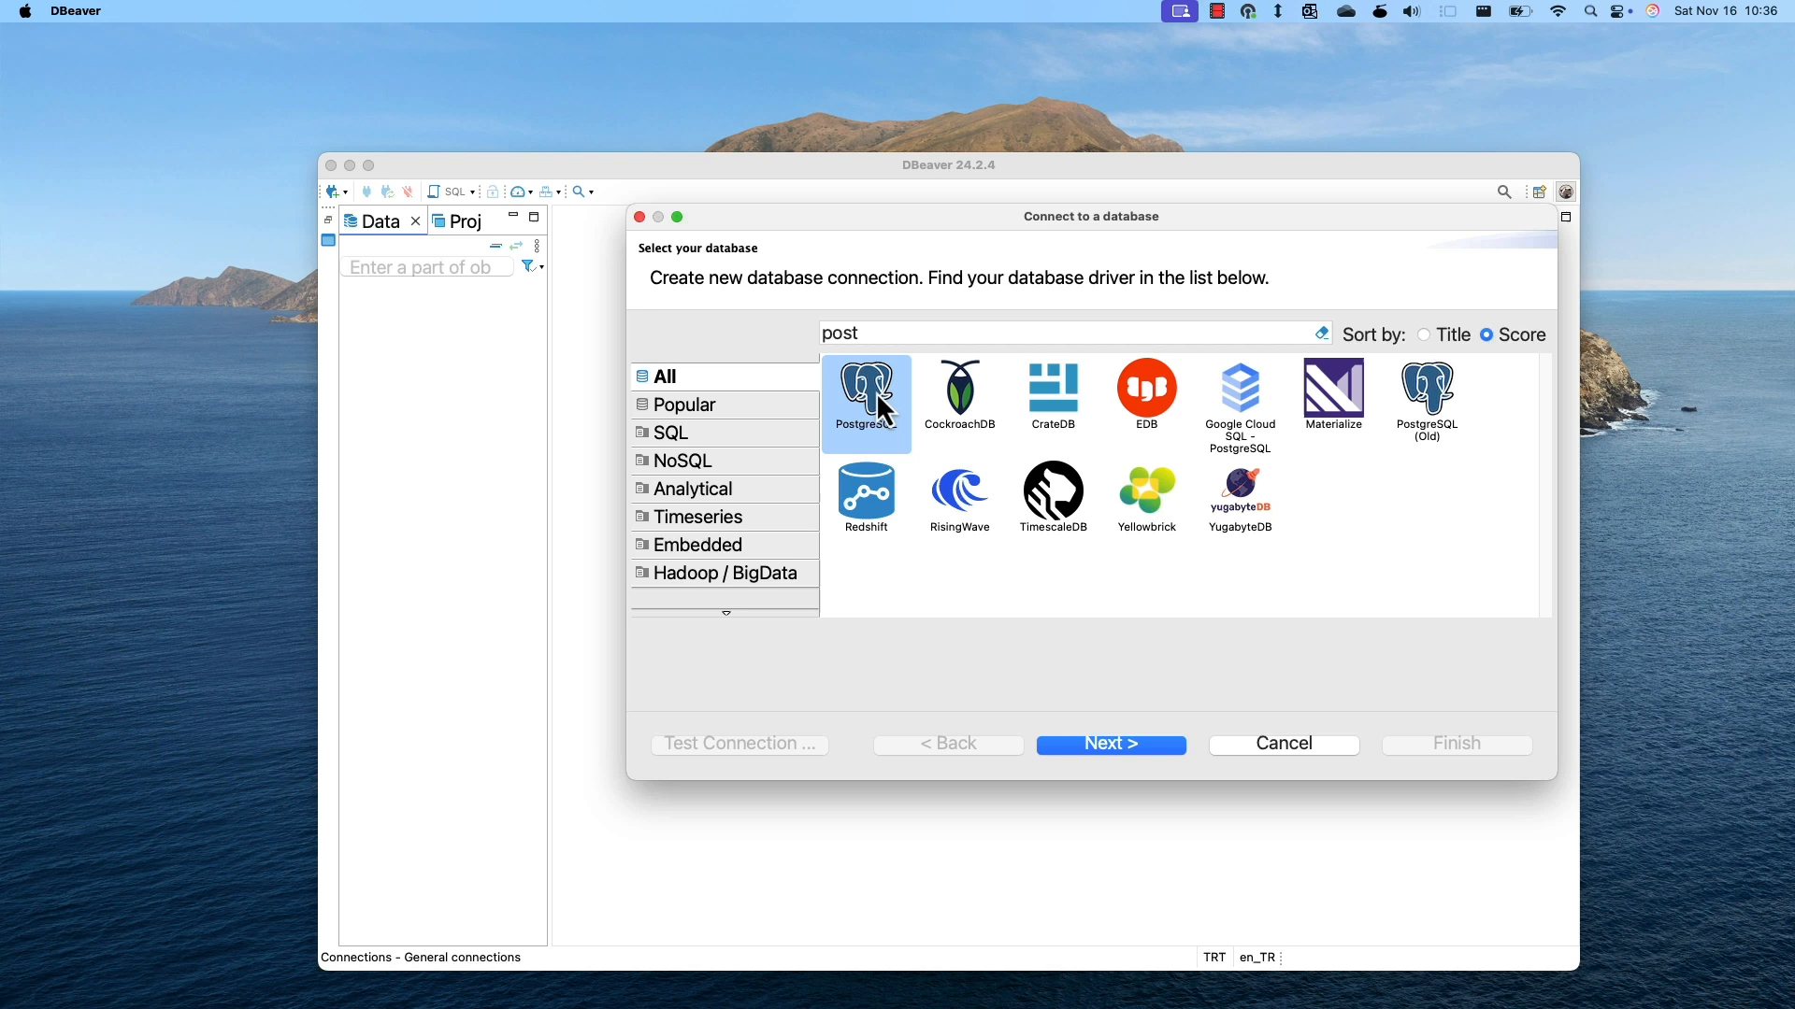
{"action": "left_click", "coordinate": [1127, 748]}
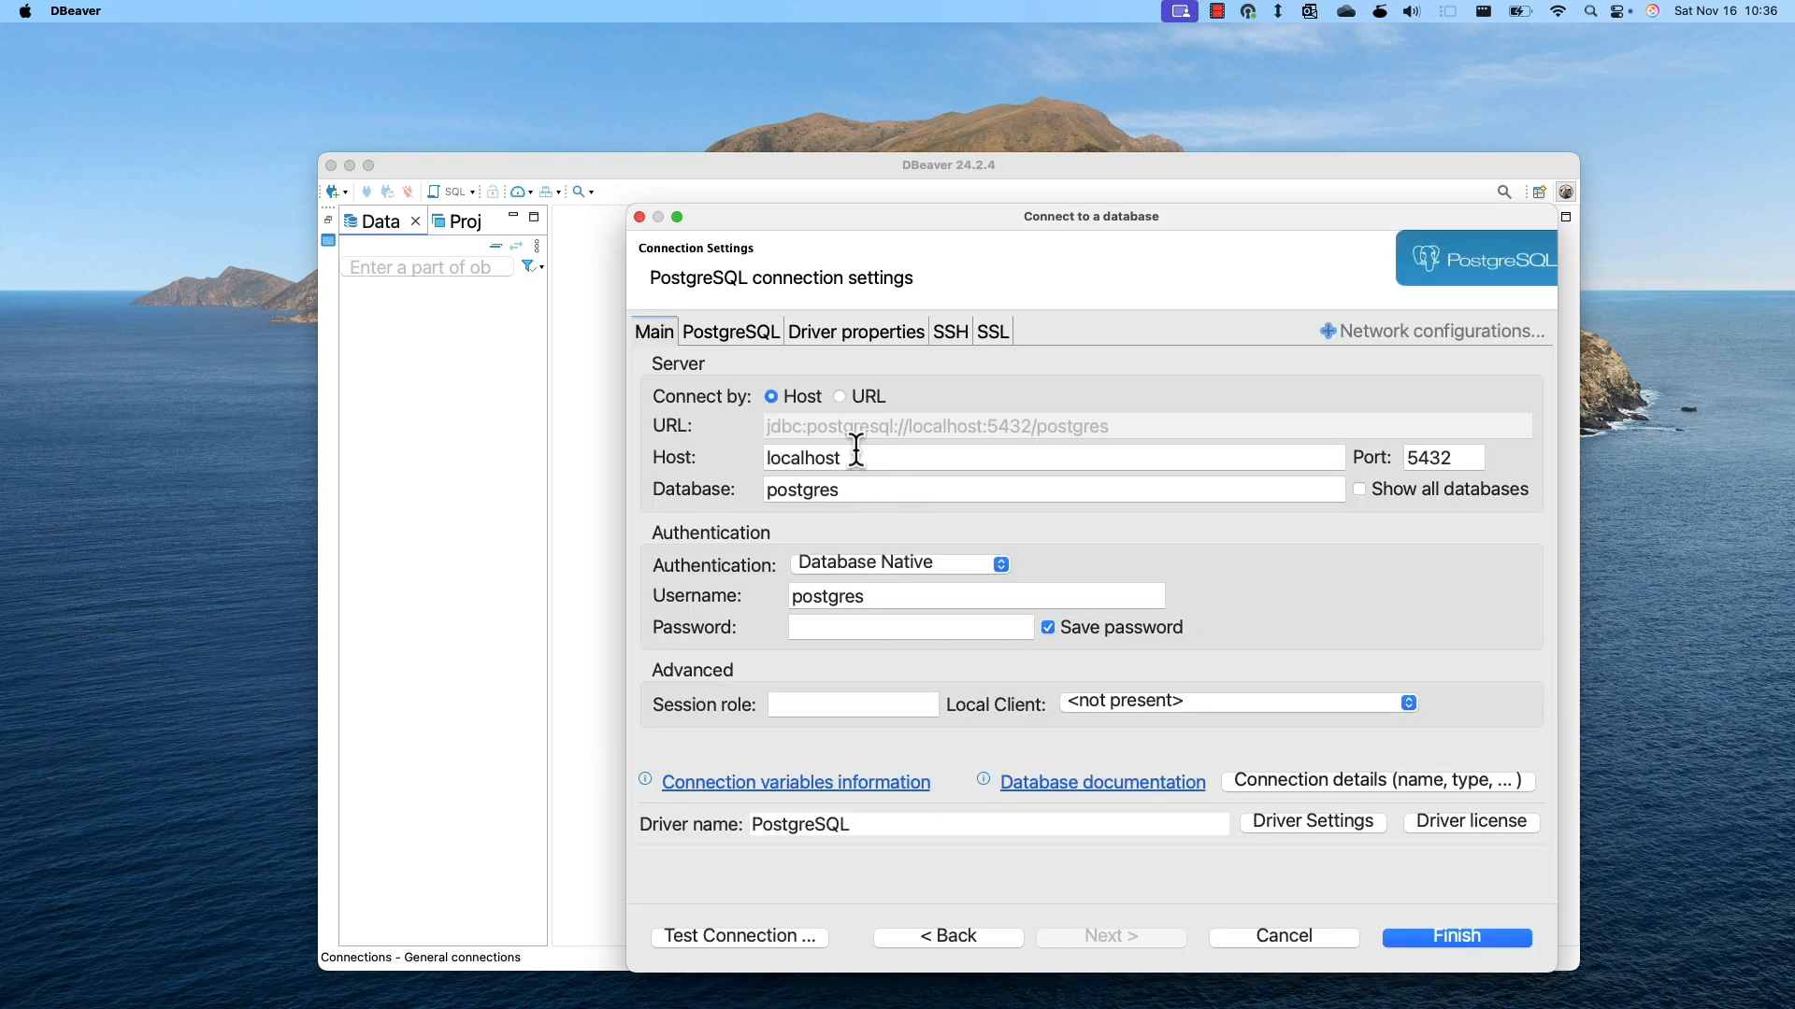
Set the connection host to demo.krontech.com and the database to postgre15.
{"action": "left_click_drag", "start_coordinate": [856, 452], "coordinate": [743, 454]}
{"action": "type", "text": "demo:"}
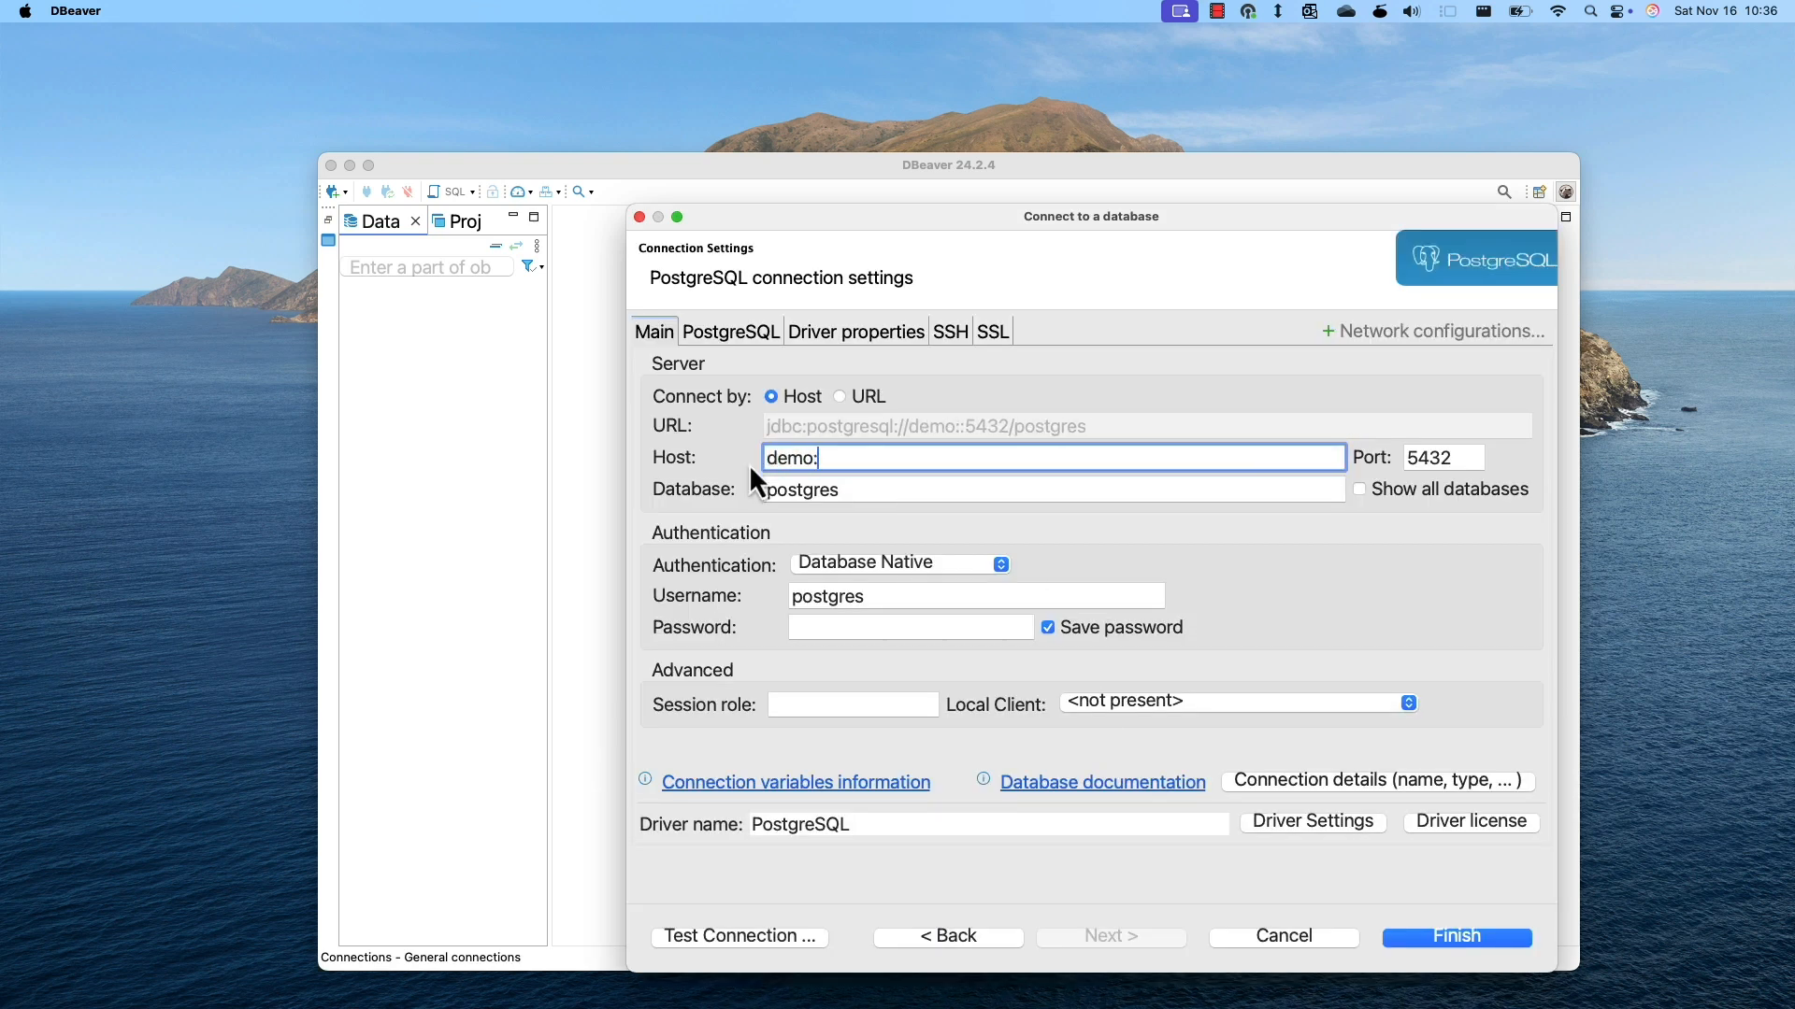
{"action": "type", "text": "krontech.com"}
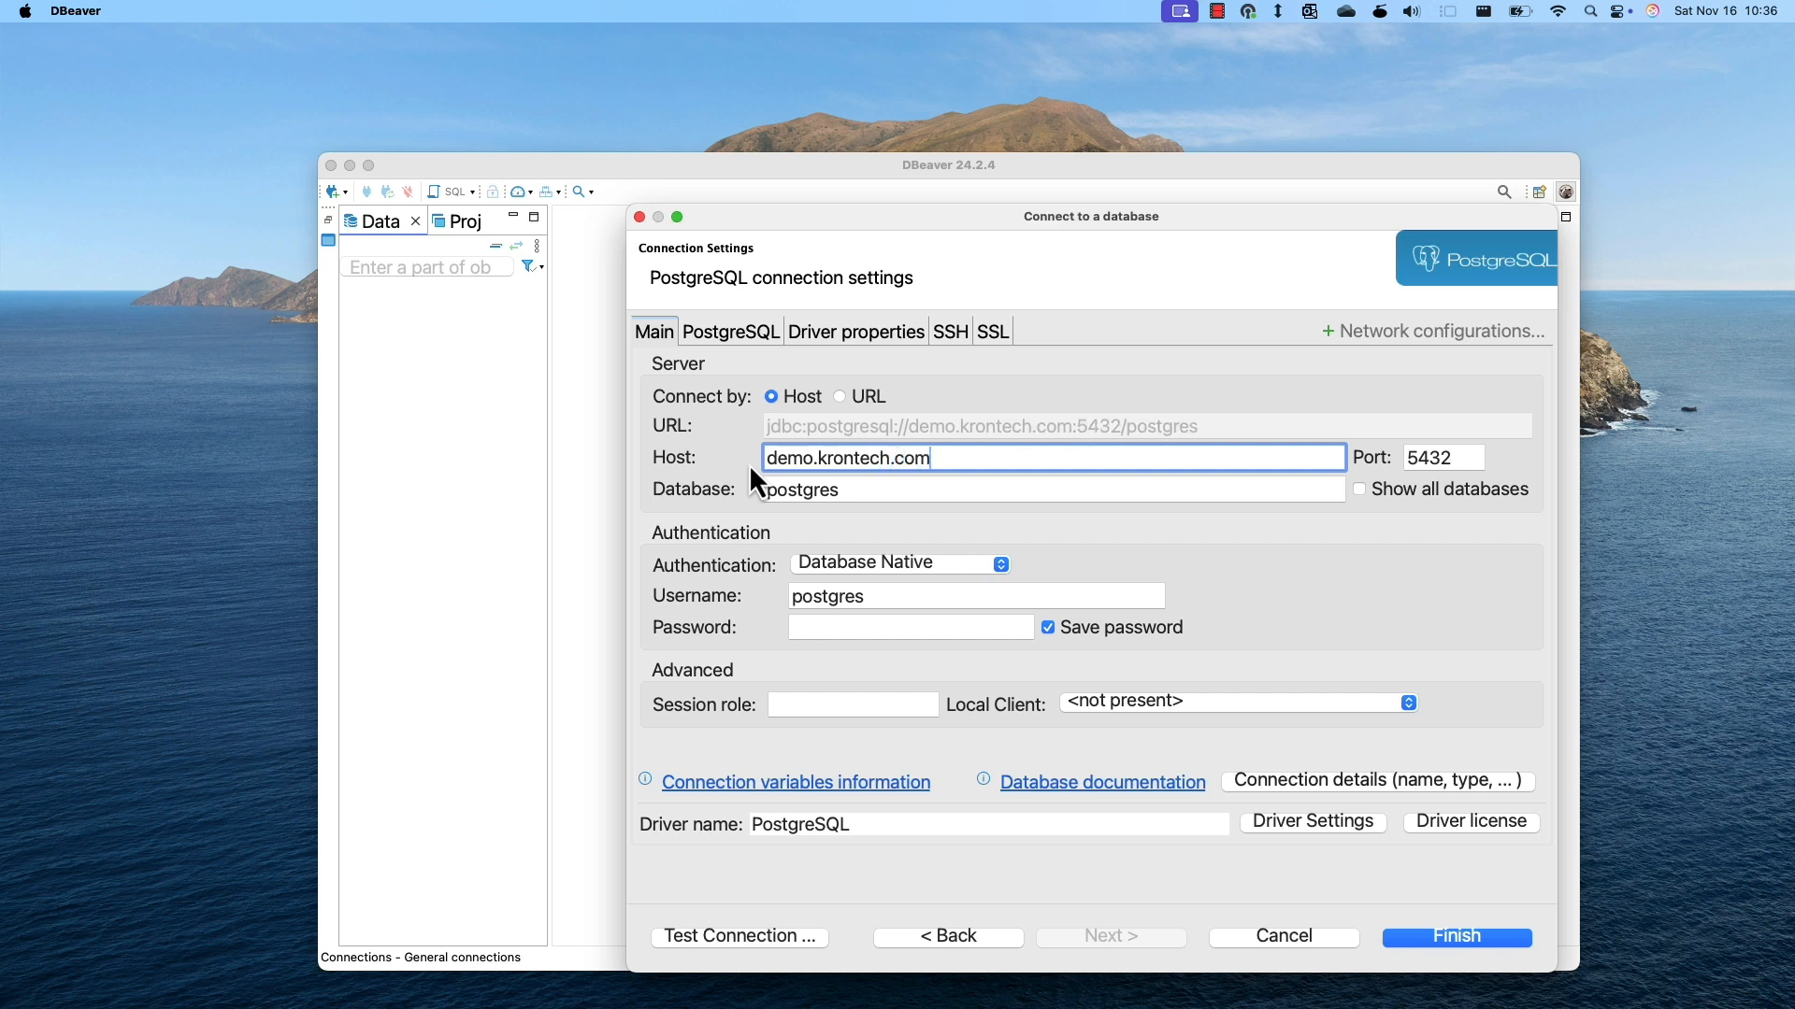
{"action": "key", "text": "Tab"}
{"action": "key", "text": "Tab"}
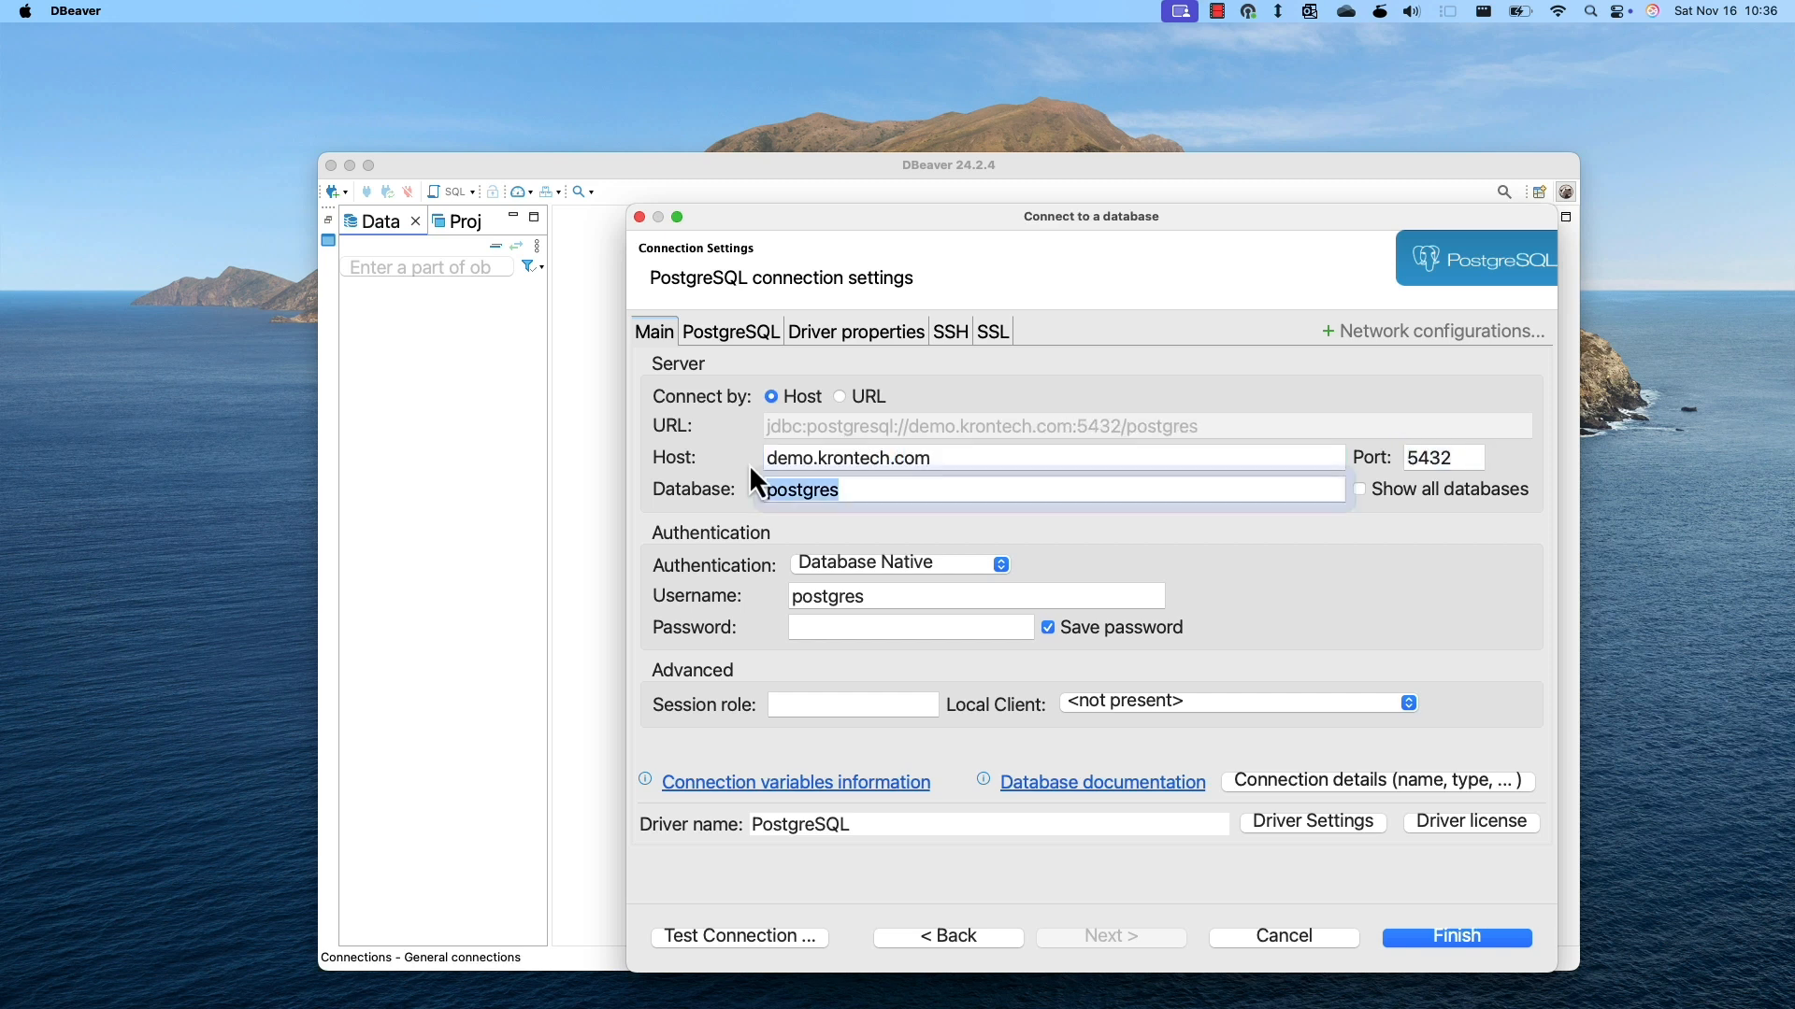
{"action": "key", "text": "super+Tab"}
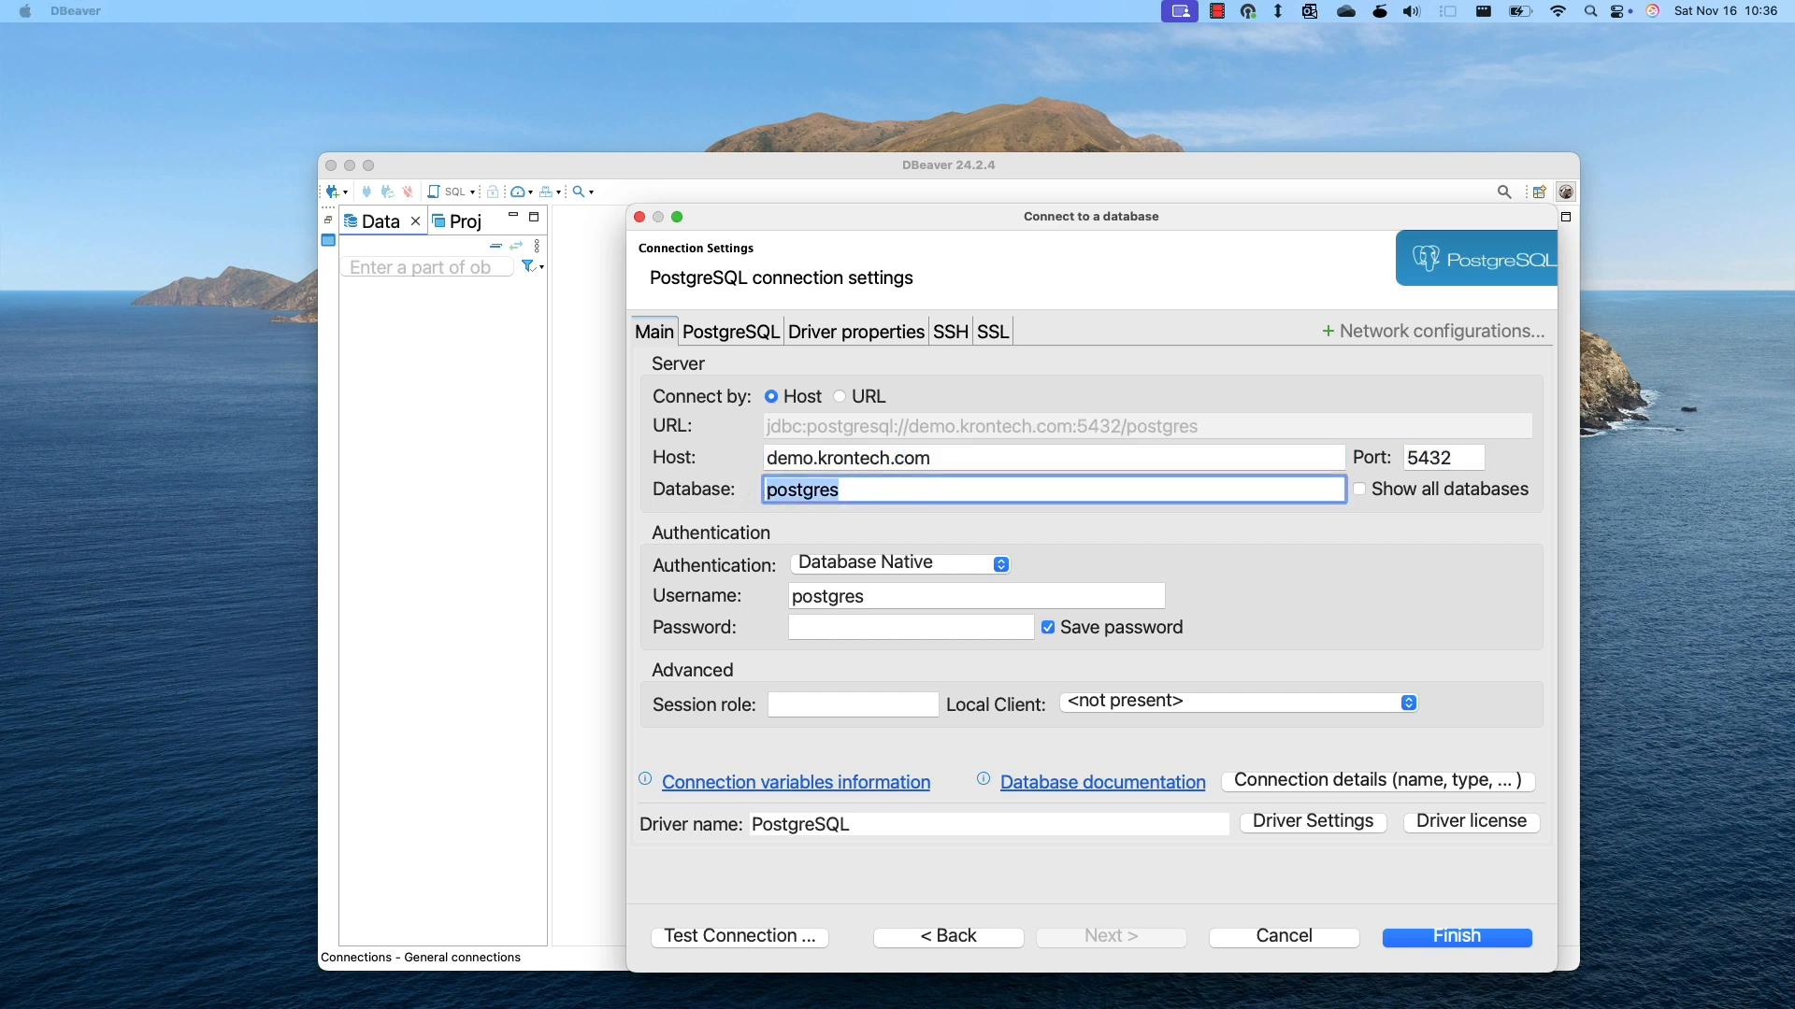
{"action": "left_click", "coordinate": [854, 488]}
{"action": "left_click", "coordinate": [863, 492]}
{"action": "key", "text": "BackSpace"}
{"action": "type", "text": "15"}
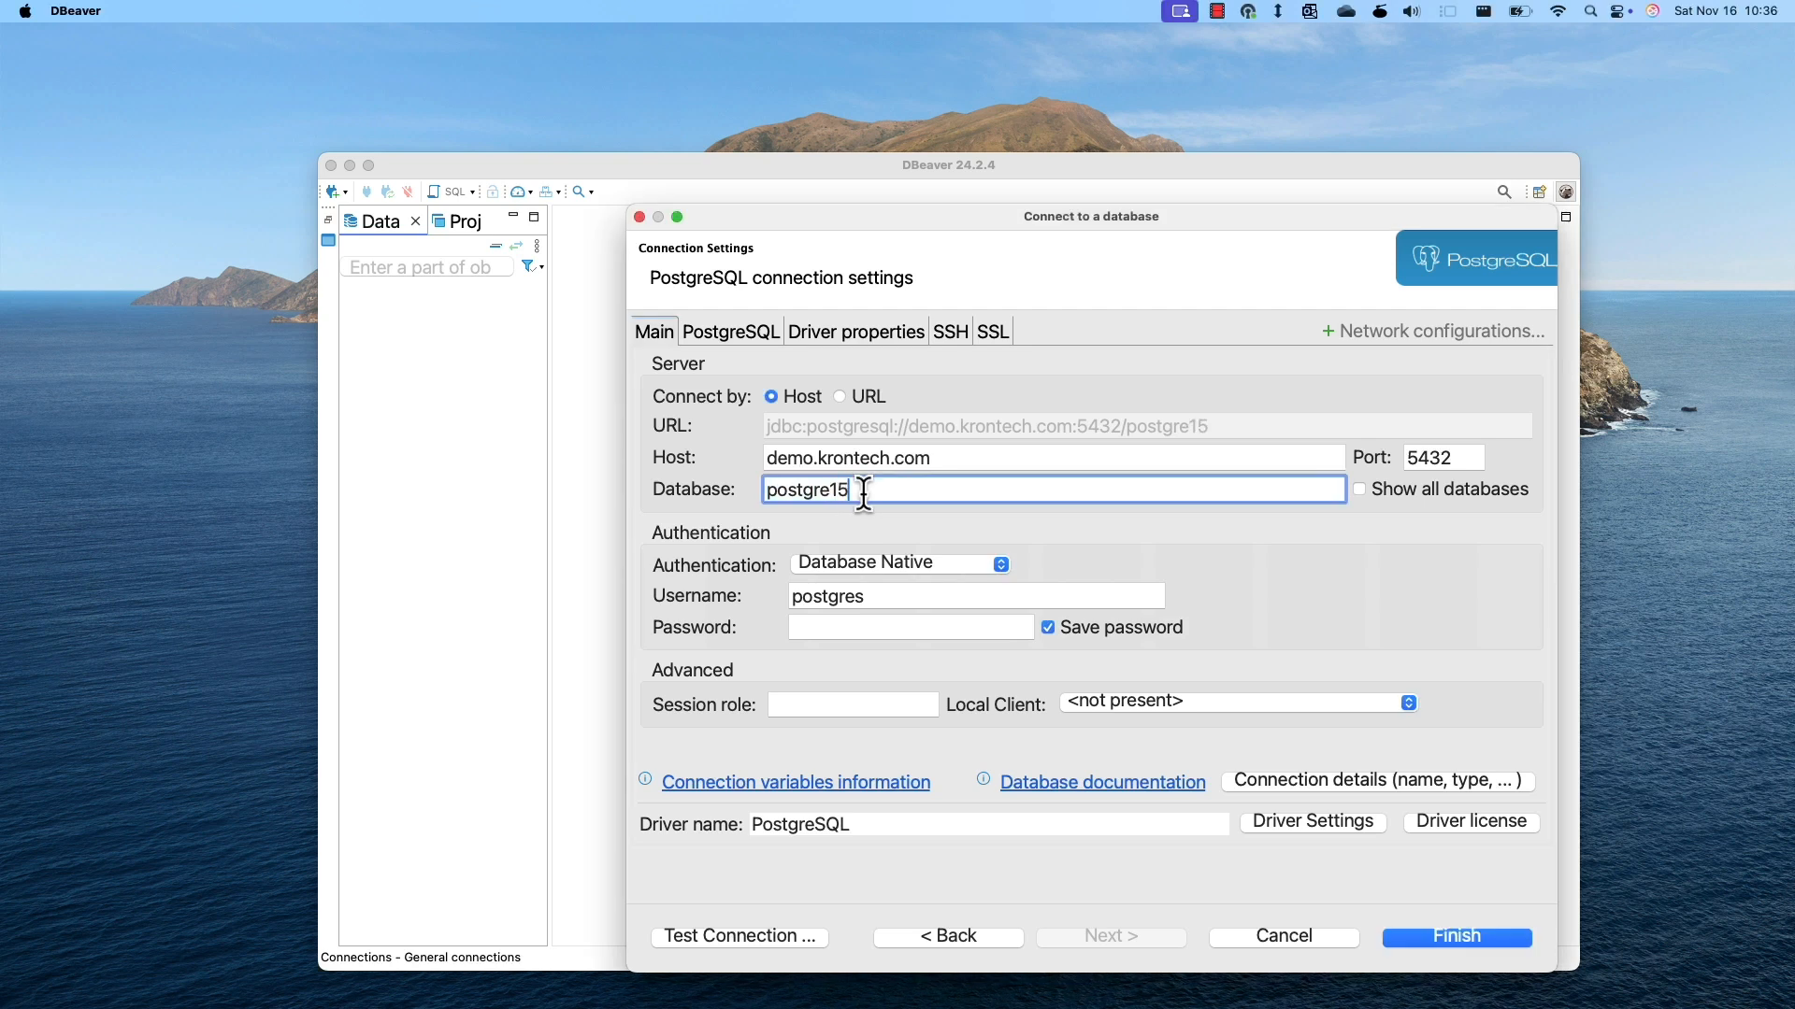
Enter the database user's name and password, and change the port from 5432 to 7001.
{"action": "left_click", "coordinate": [883, 599]}
{"action": "key", "text": "BackSpace"}
{"action": "type", "text": "_user"}
{"action": "key", "text": "Tab"}
{"action": "type", "text": "*********"}
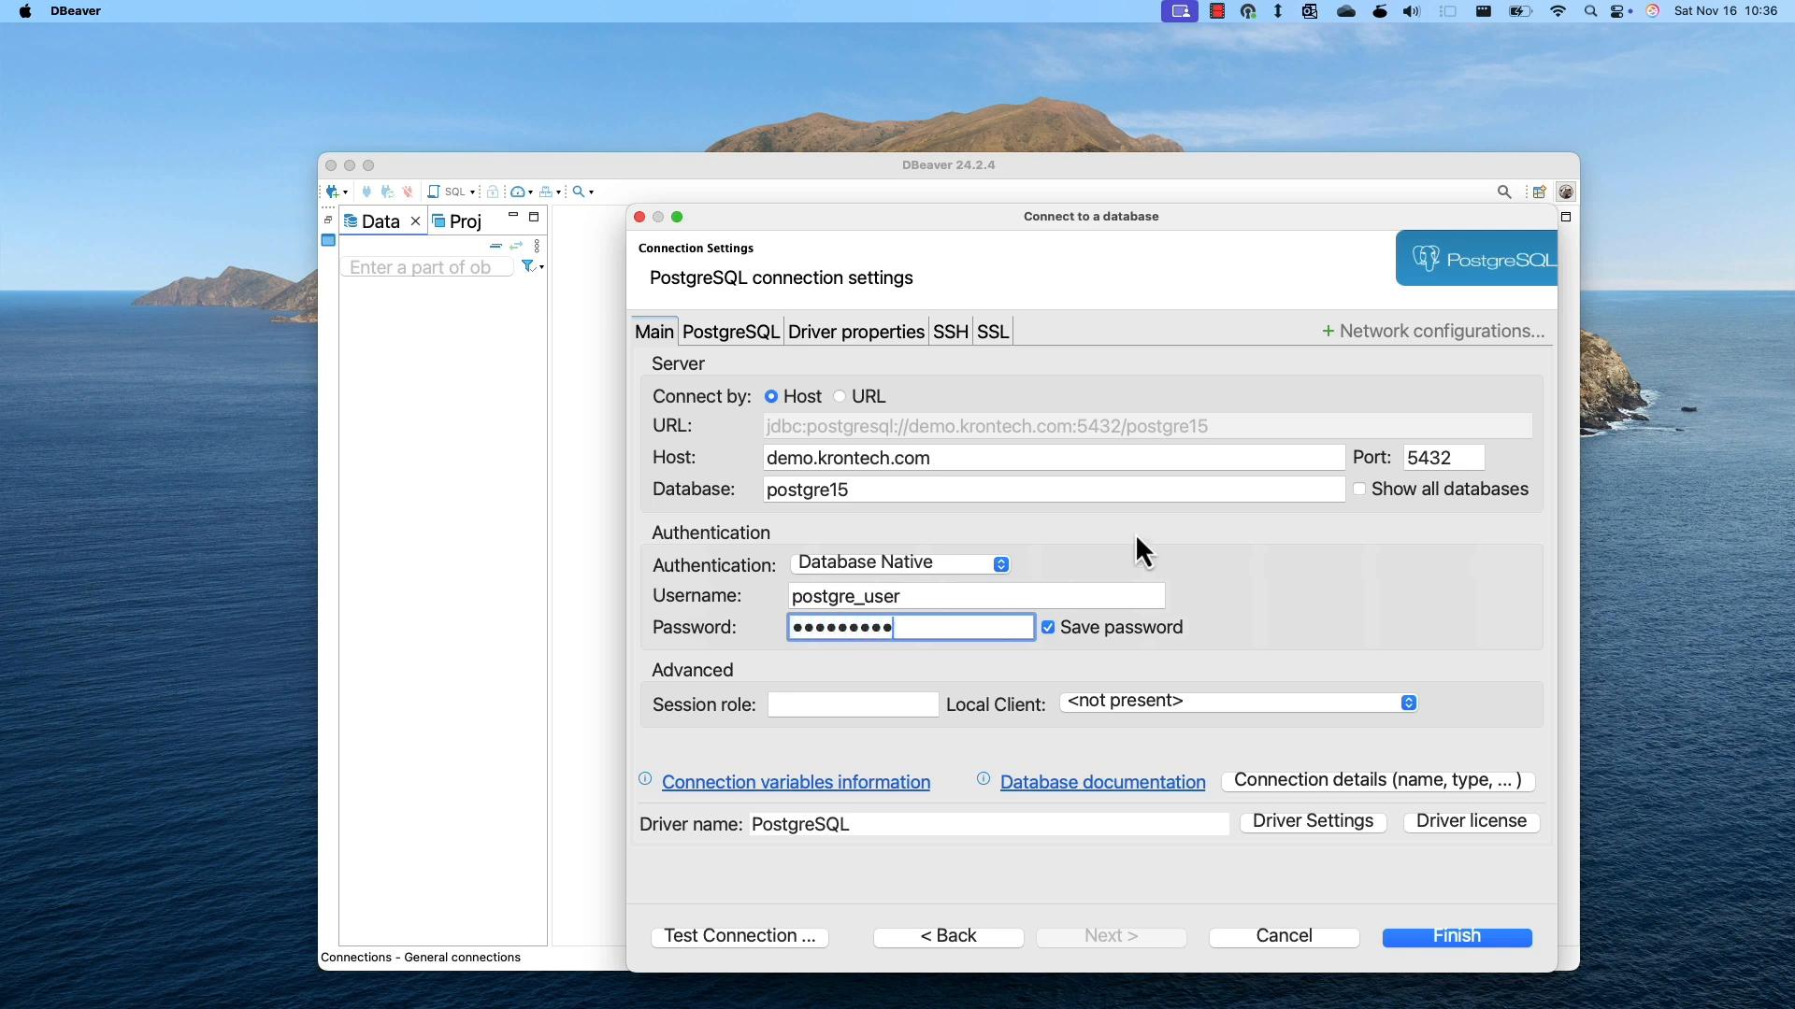
{"action": "double_click", "coordinate": [1477, 460]}
{"action": "type", "text": "7001"}
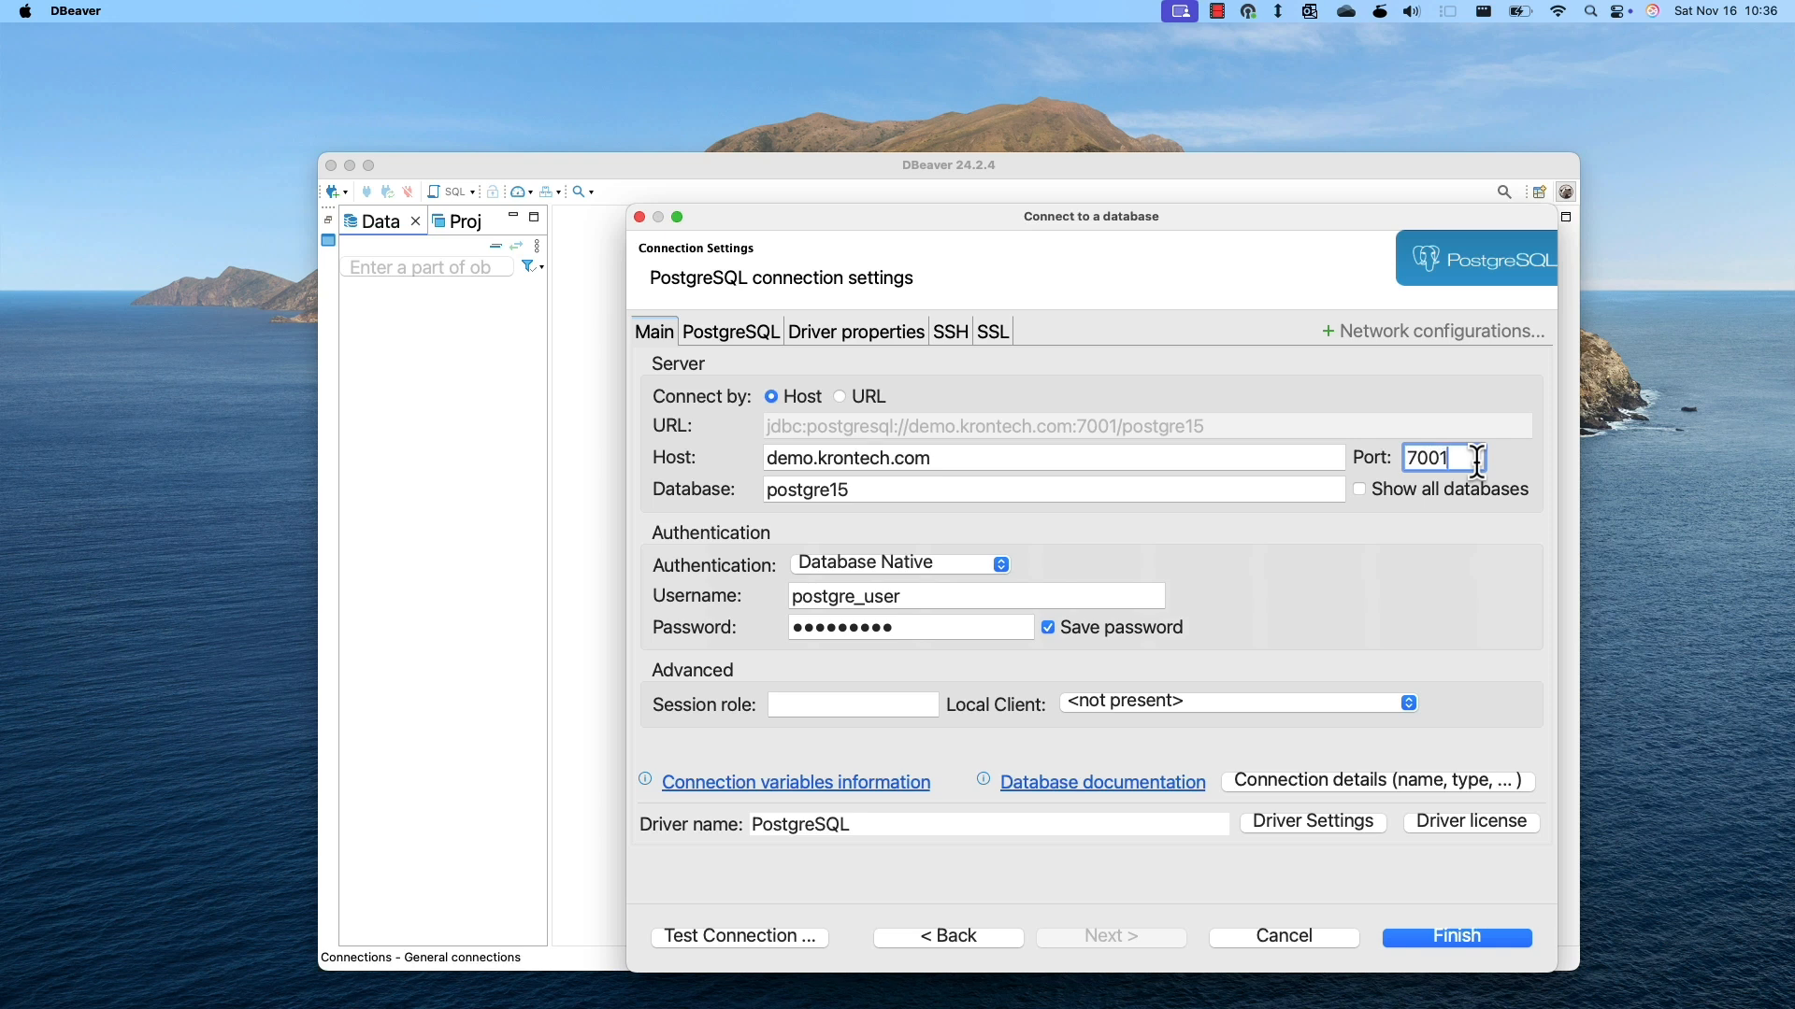
Save the postgre15 connection, connect to it and open a new SQL script.
{"action": "left_click", "coordinate": [1460, 937]}
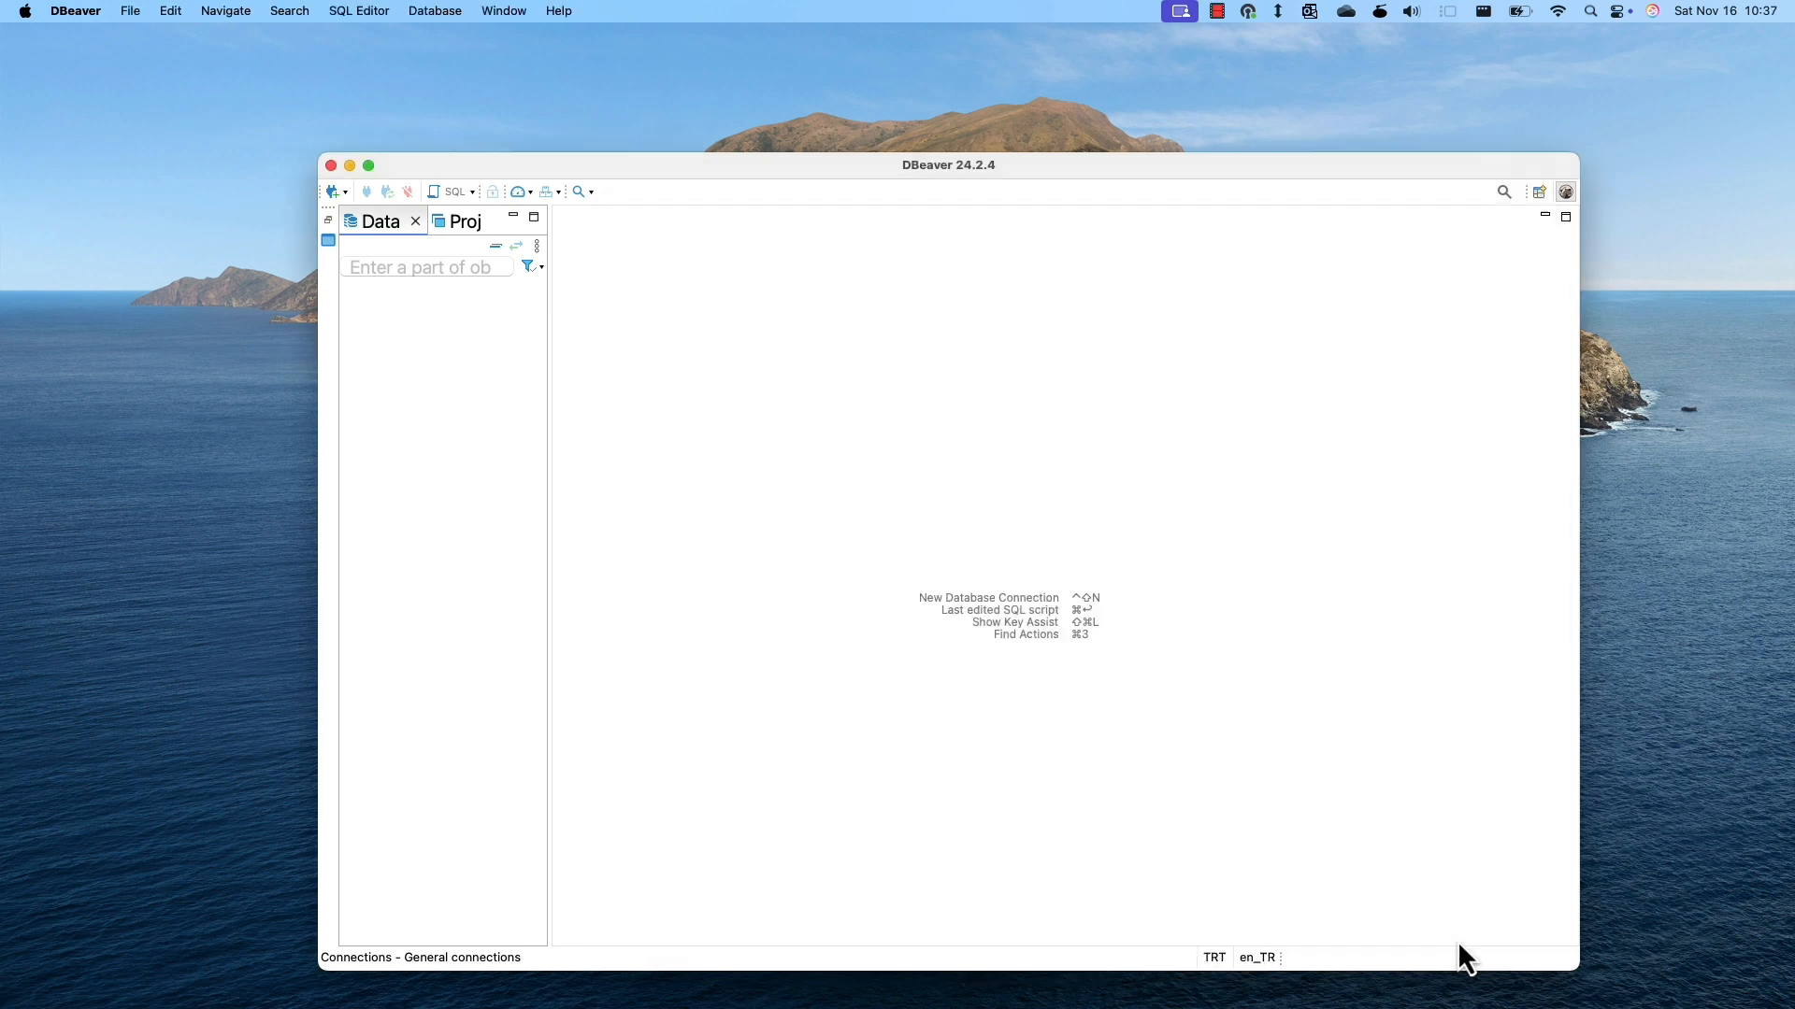
{"action": "double_click", "coordinate": [438, 299]}
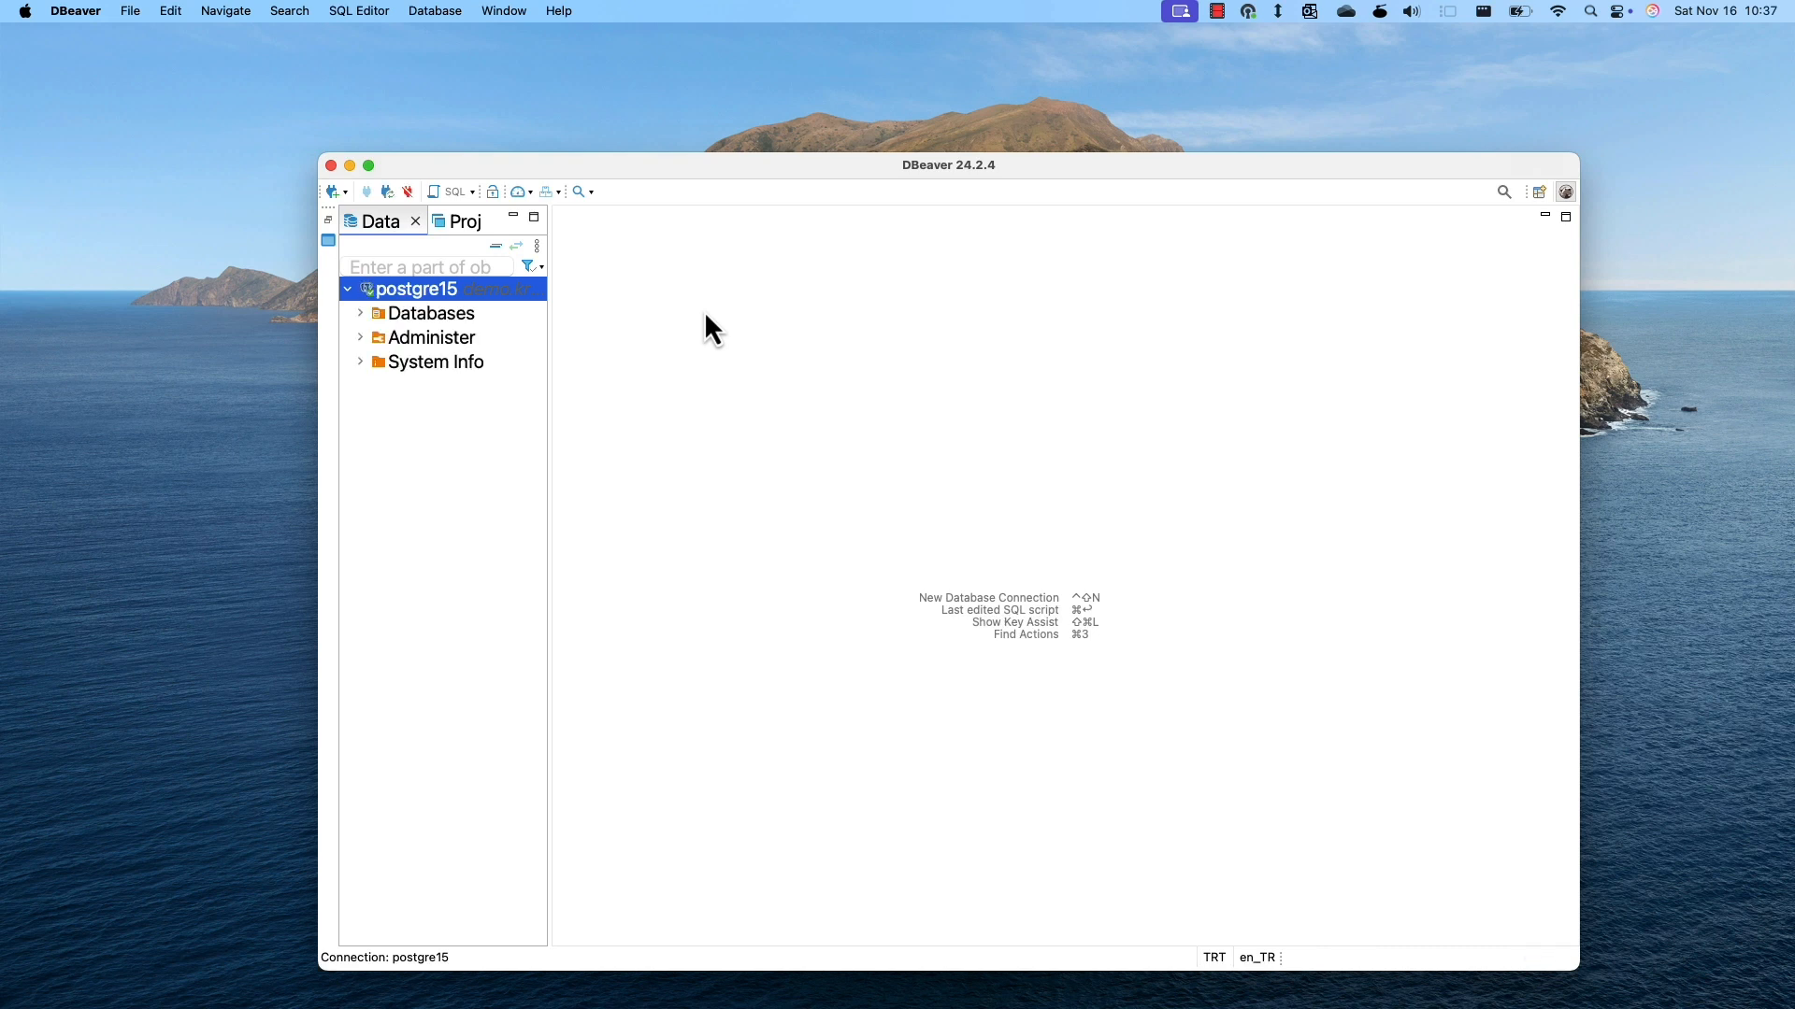
{"action": "left_click", "coordinate": [450, 191]}
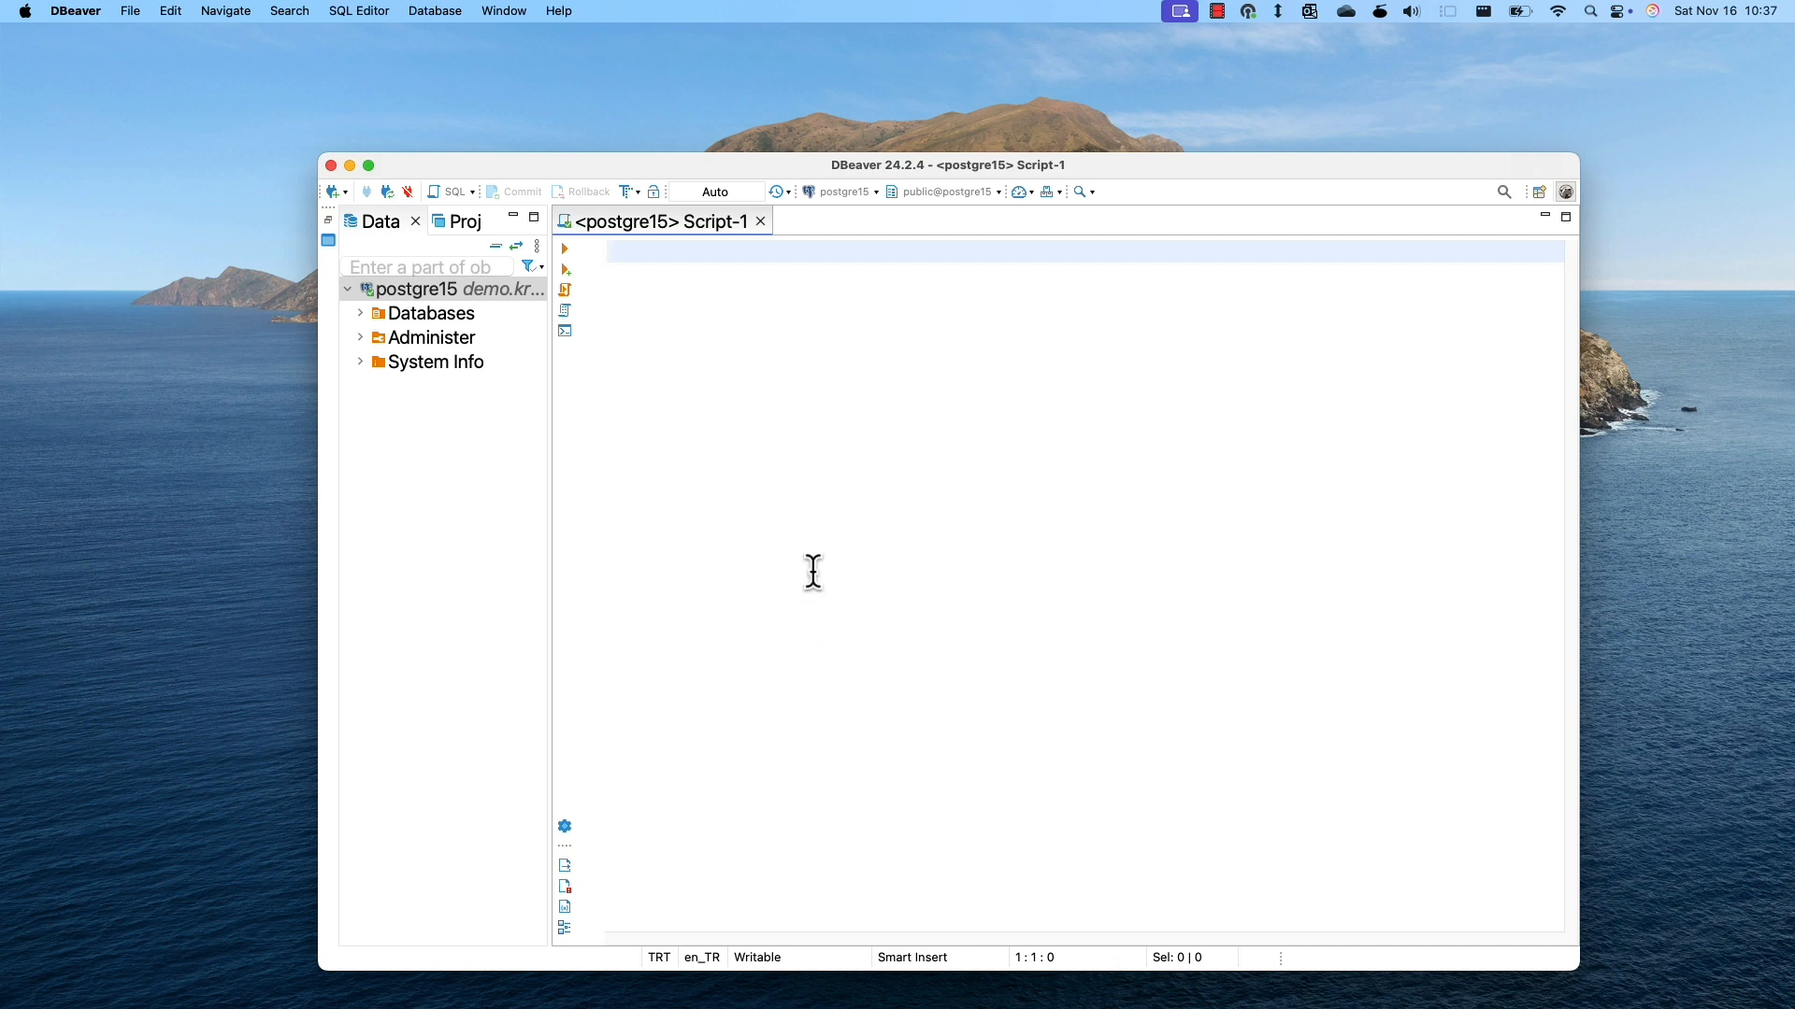
Run select * from classroom and review the building, room_number and capacity results.
{"action": "type", "text": "select * from cl"}
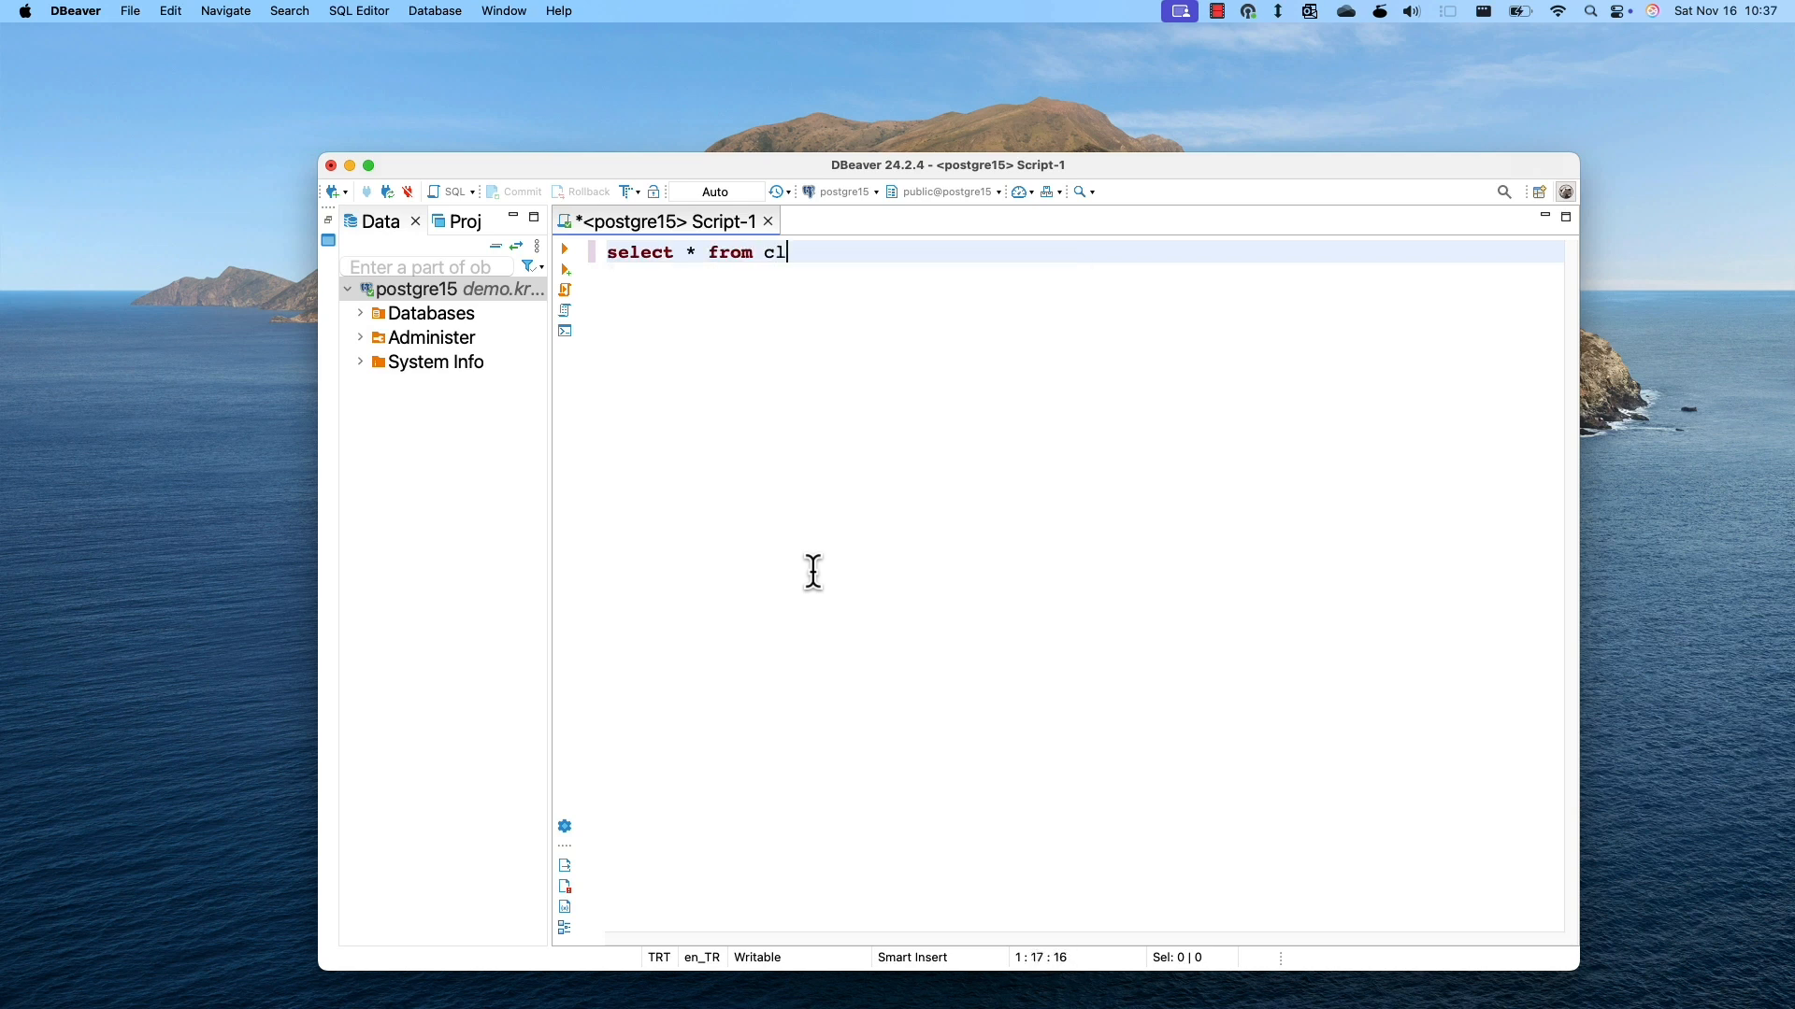
{"action": "type", "text": "assroom"}
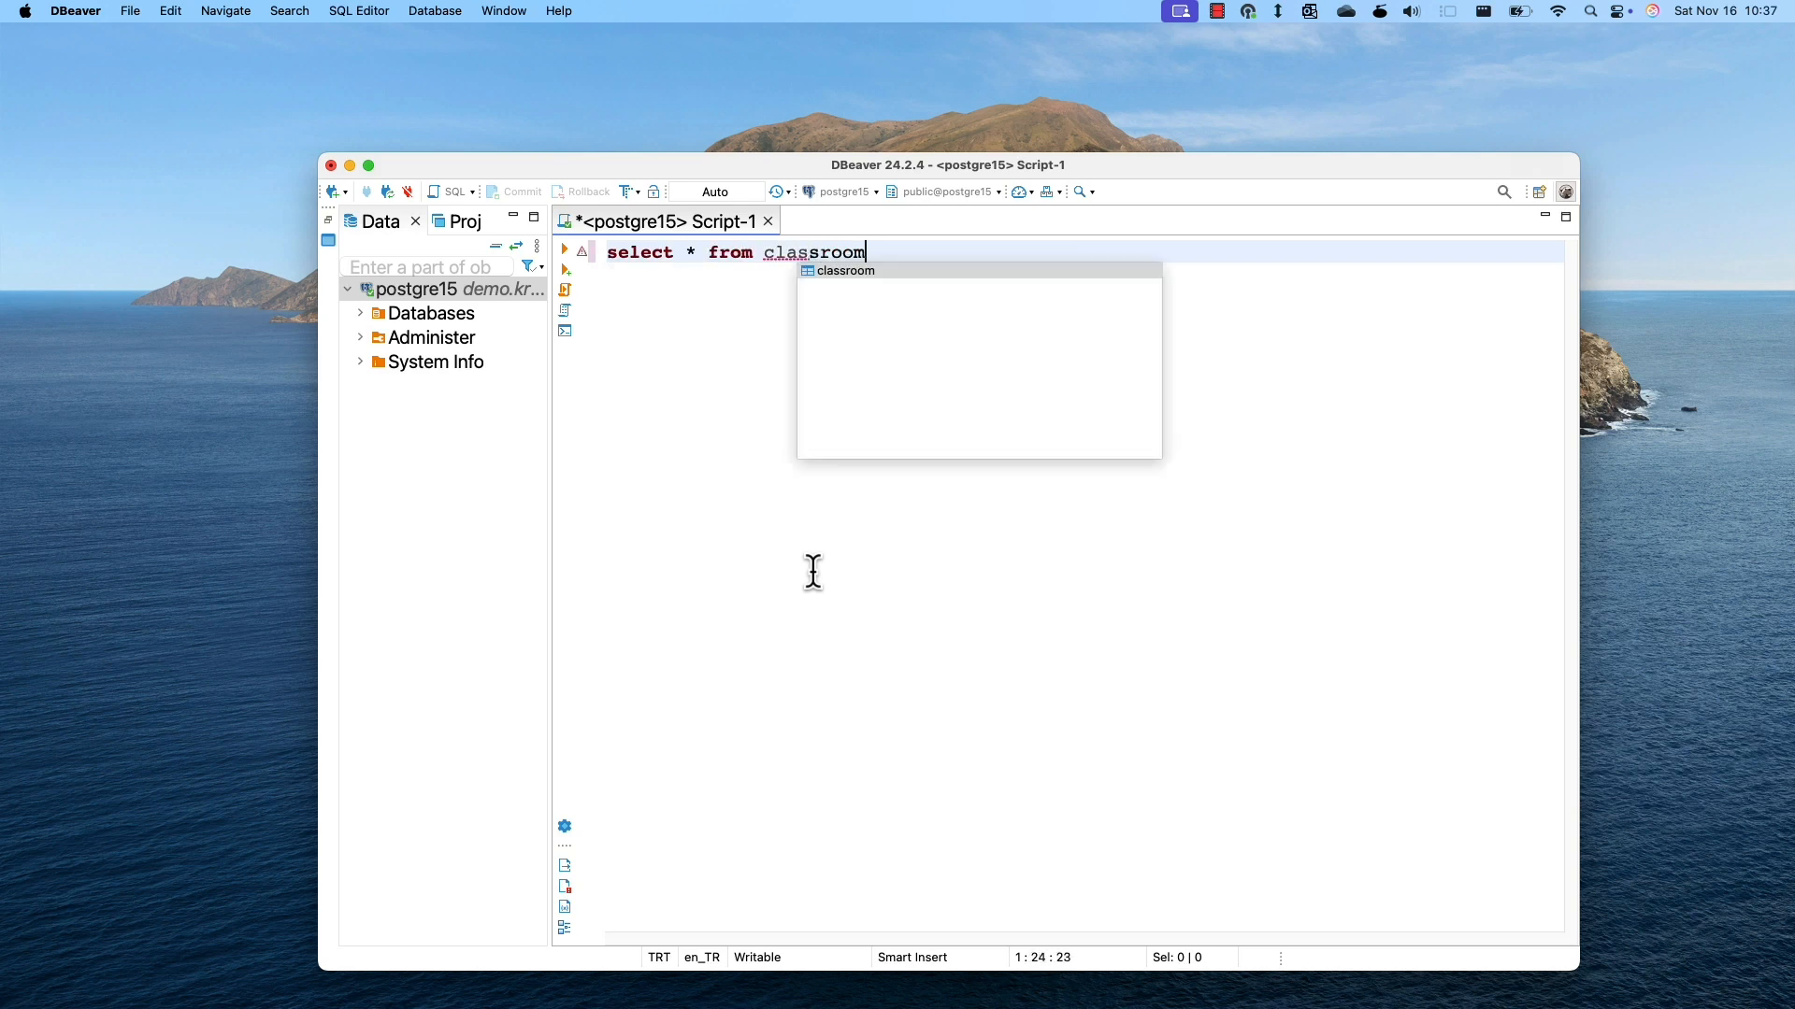
{"action": "left_click", "coordinate": [561, 245]}
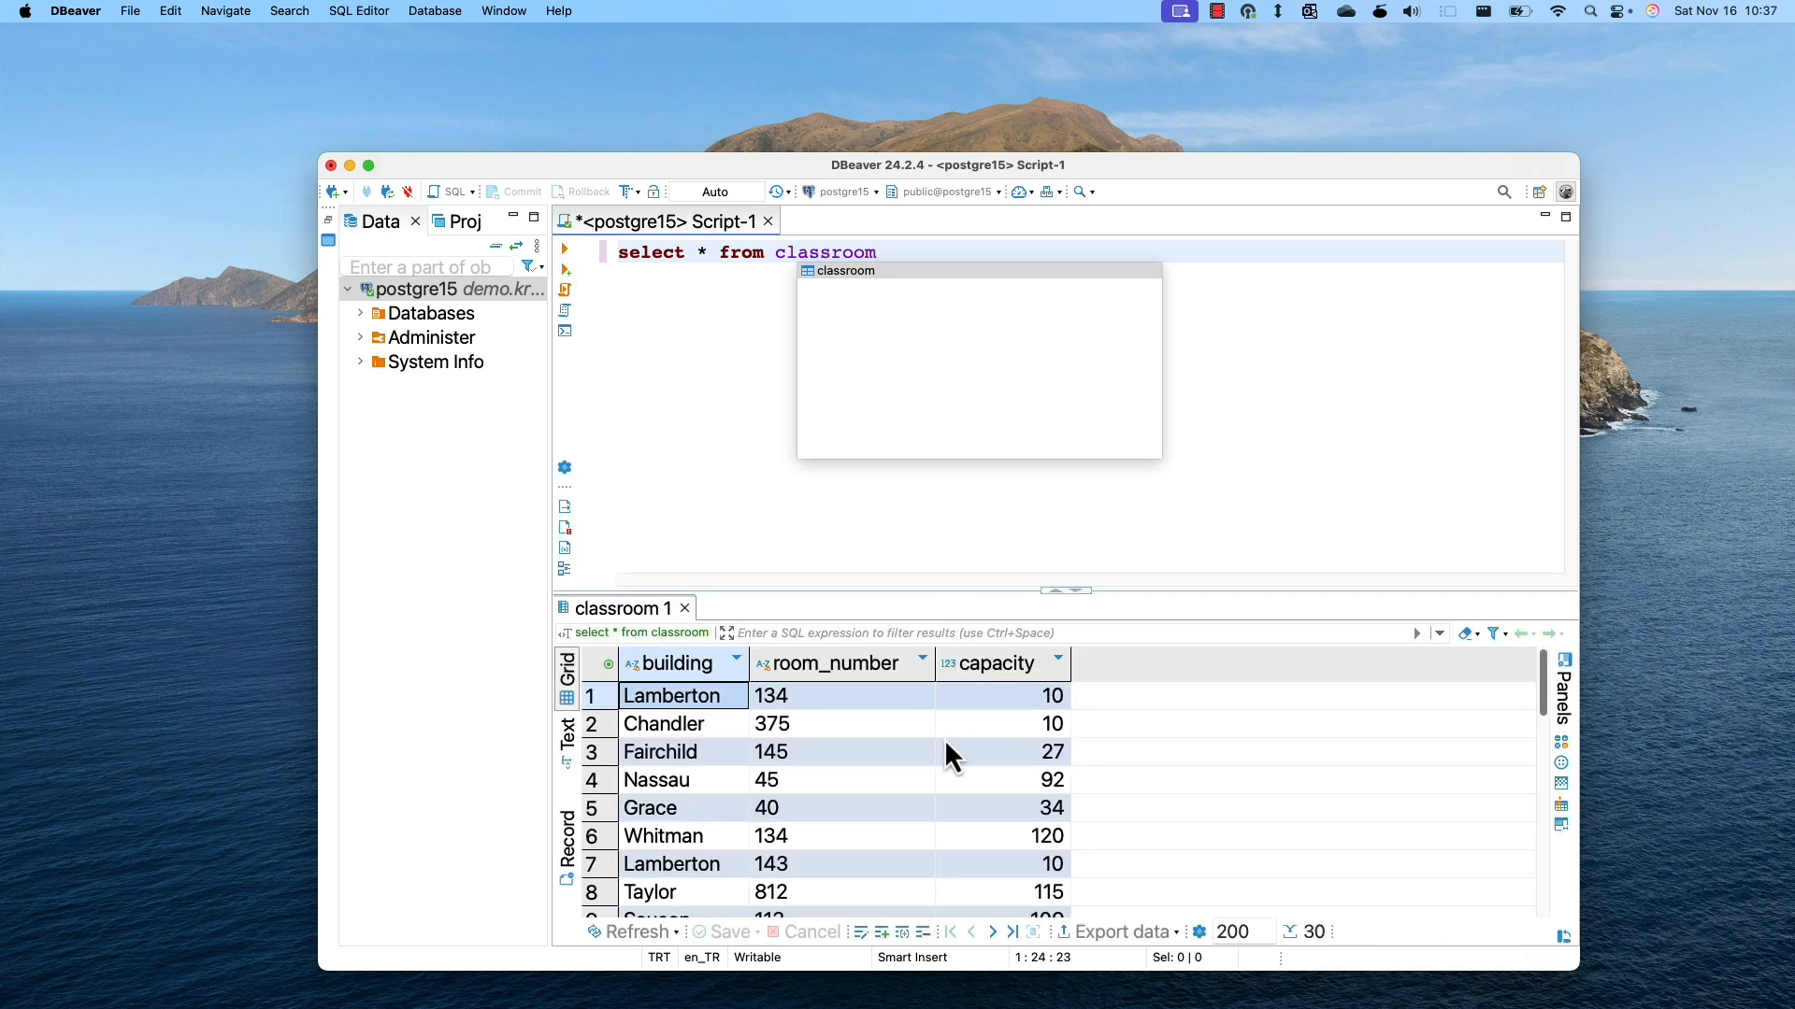
{"action": "scroll", "coordinate": [944, 739], "scroll_direction": "down", "scroll_amount": 1}
{"action": "scroll", "coordinate": [1125, 784], "scroll_direction": "down", "scroll_amount": 1}
{"action": "scroll", "coordinate": [1128, 776], "scroll_direction": "down", "scroll_amount": 2}
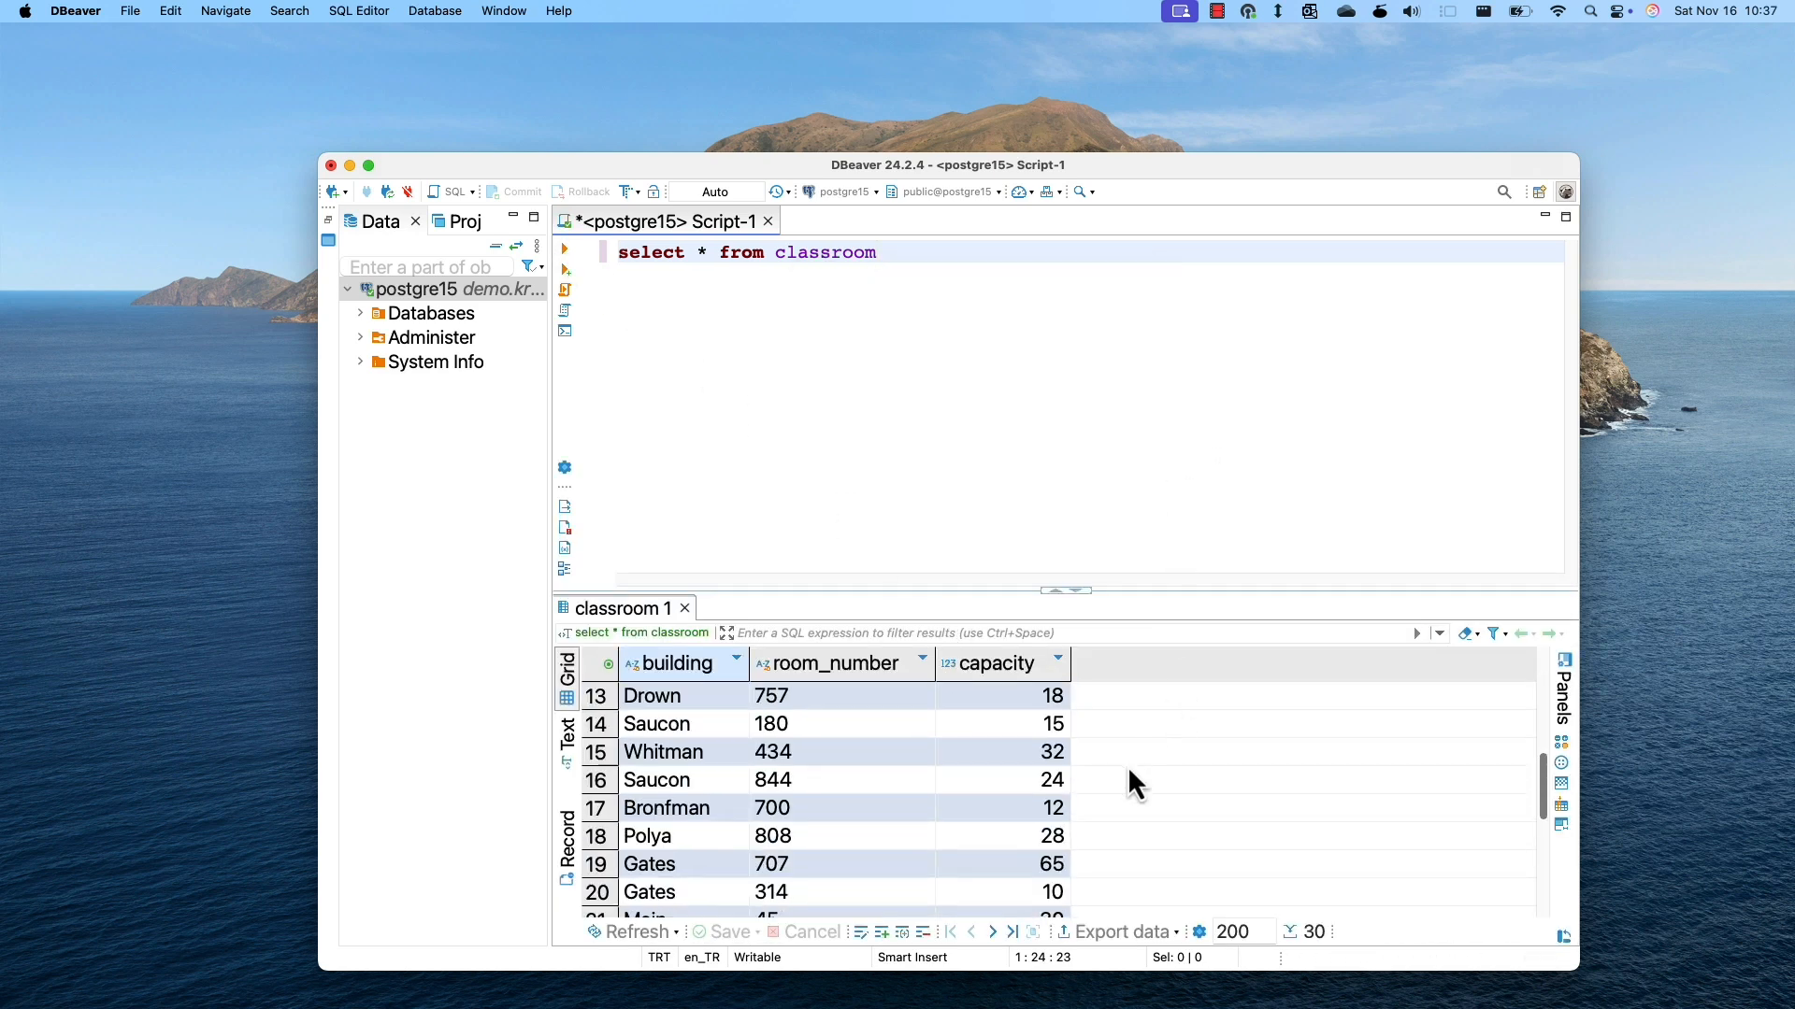
{"action": "left_click_drag", "start_coordinate": [929, 265], "coordinate": [693, 261]}
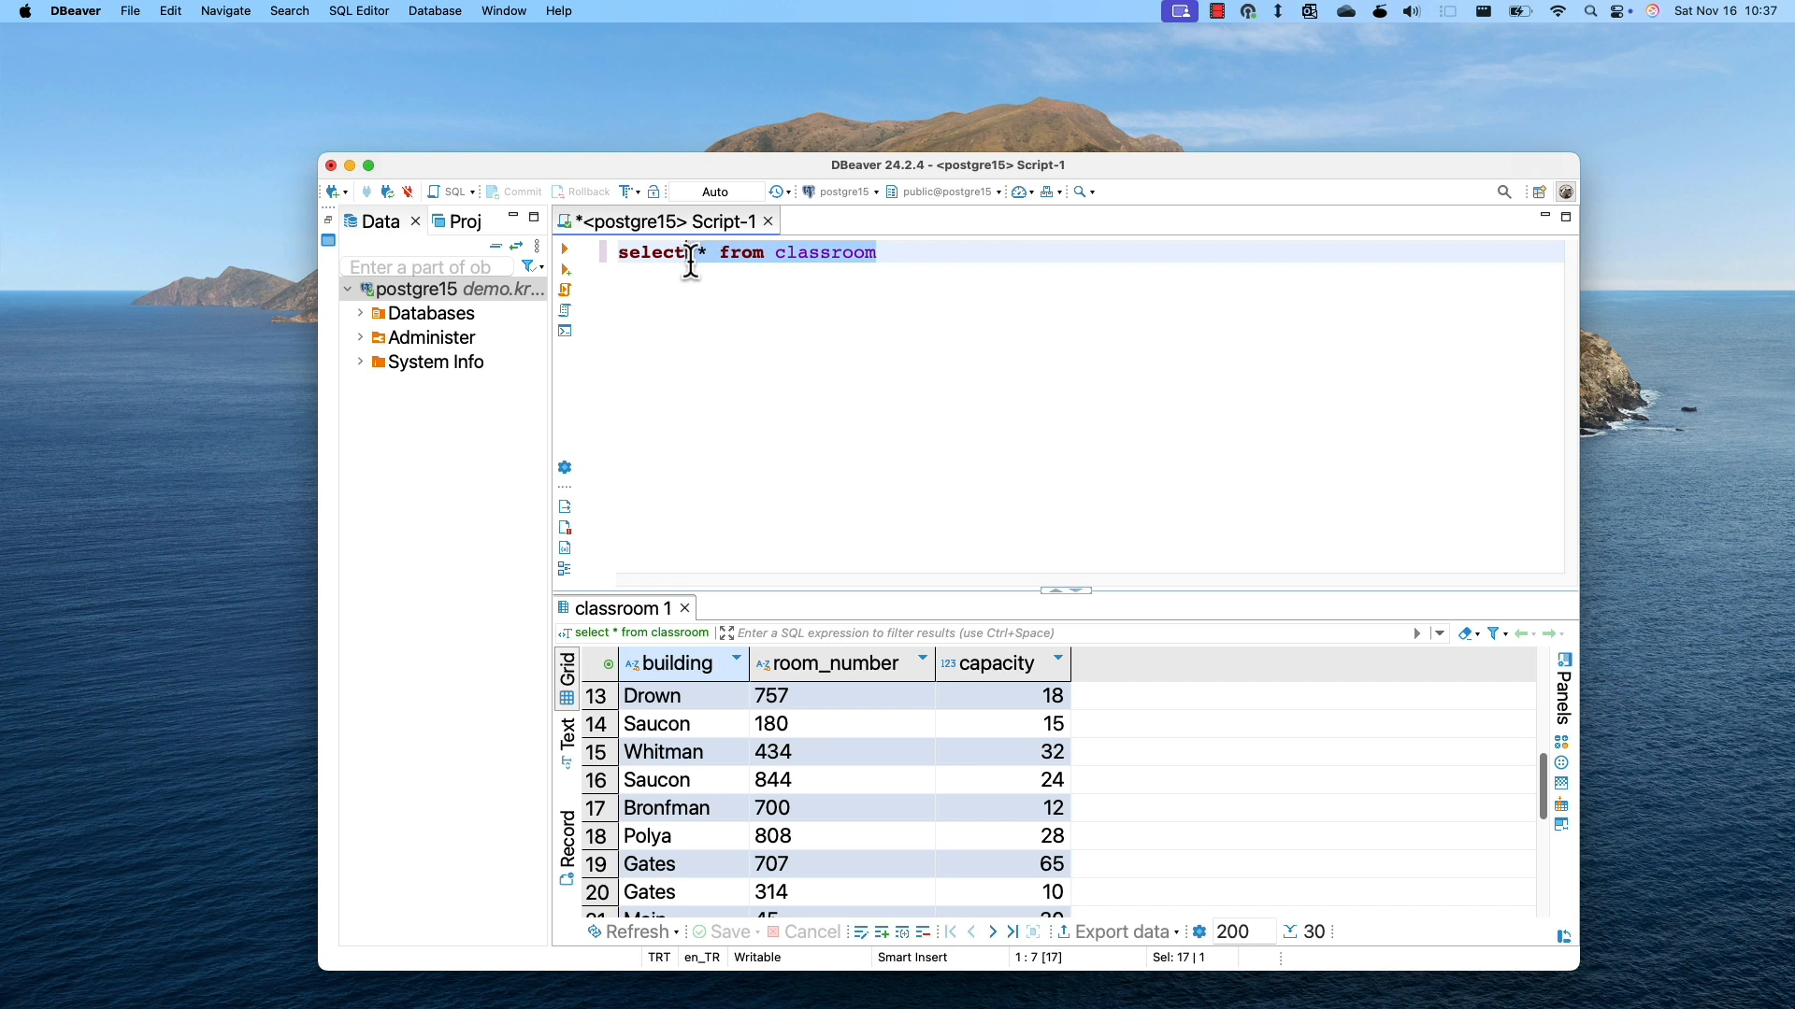
Run select phone_number from employees; and see it blocked by policy.
{"action": "type", "text": "ph"}
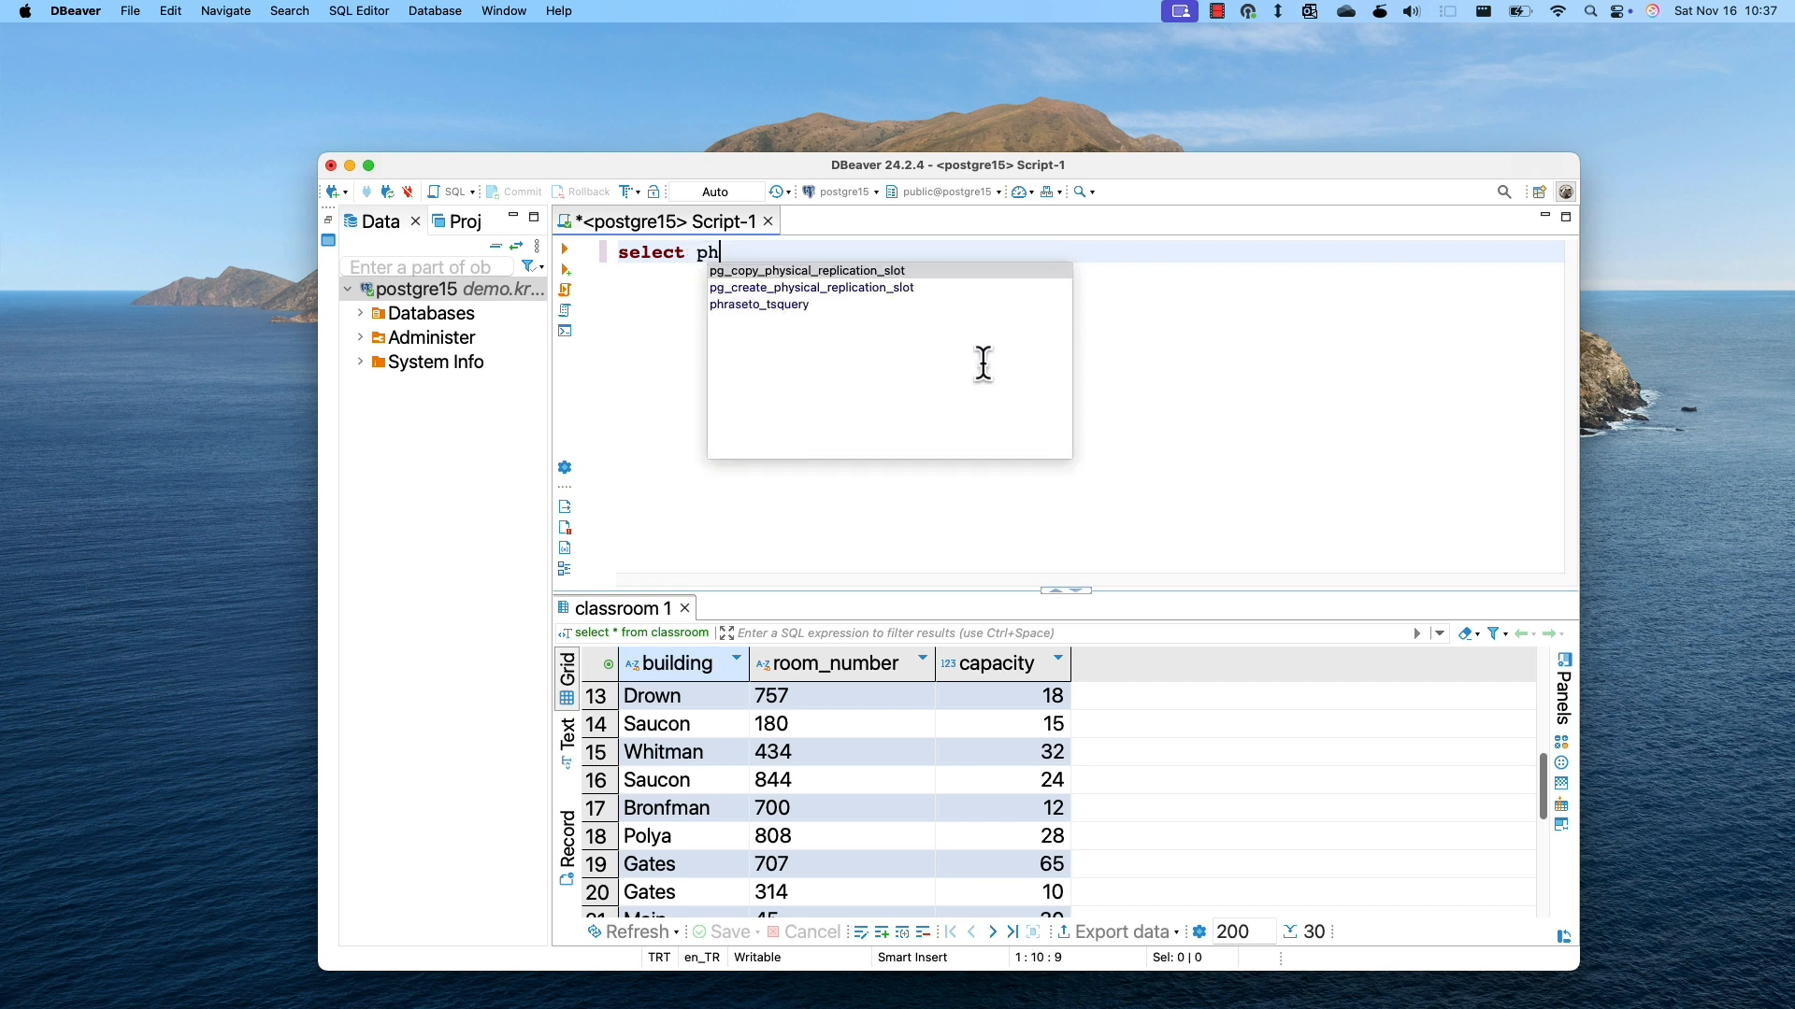
{"action": "type", "text": "one_number "}
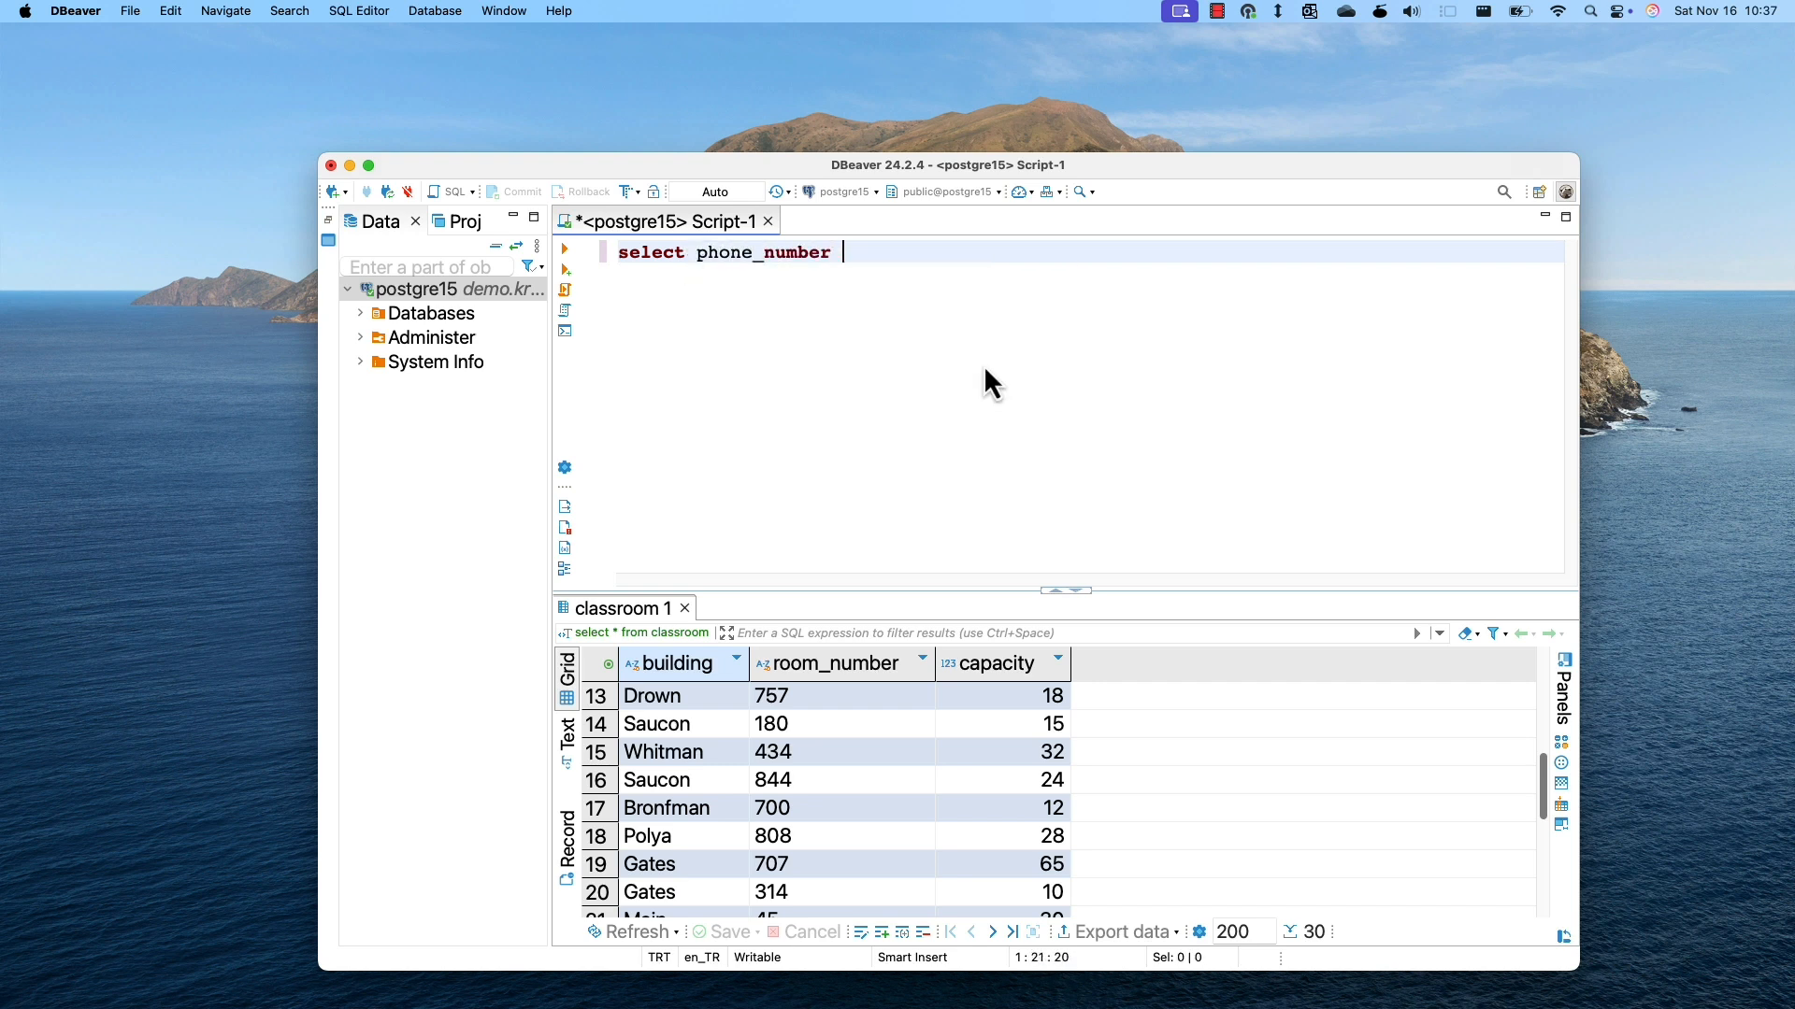
{"action": "type", "text": "from employees"}
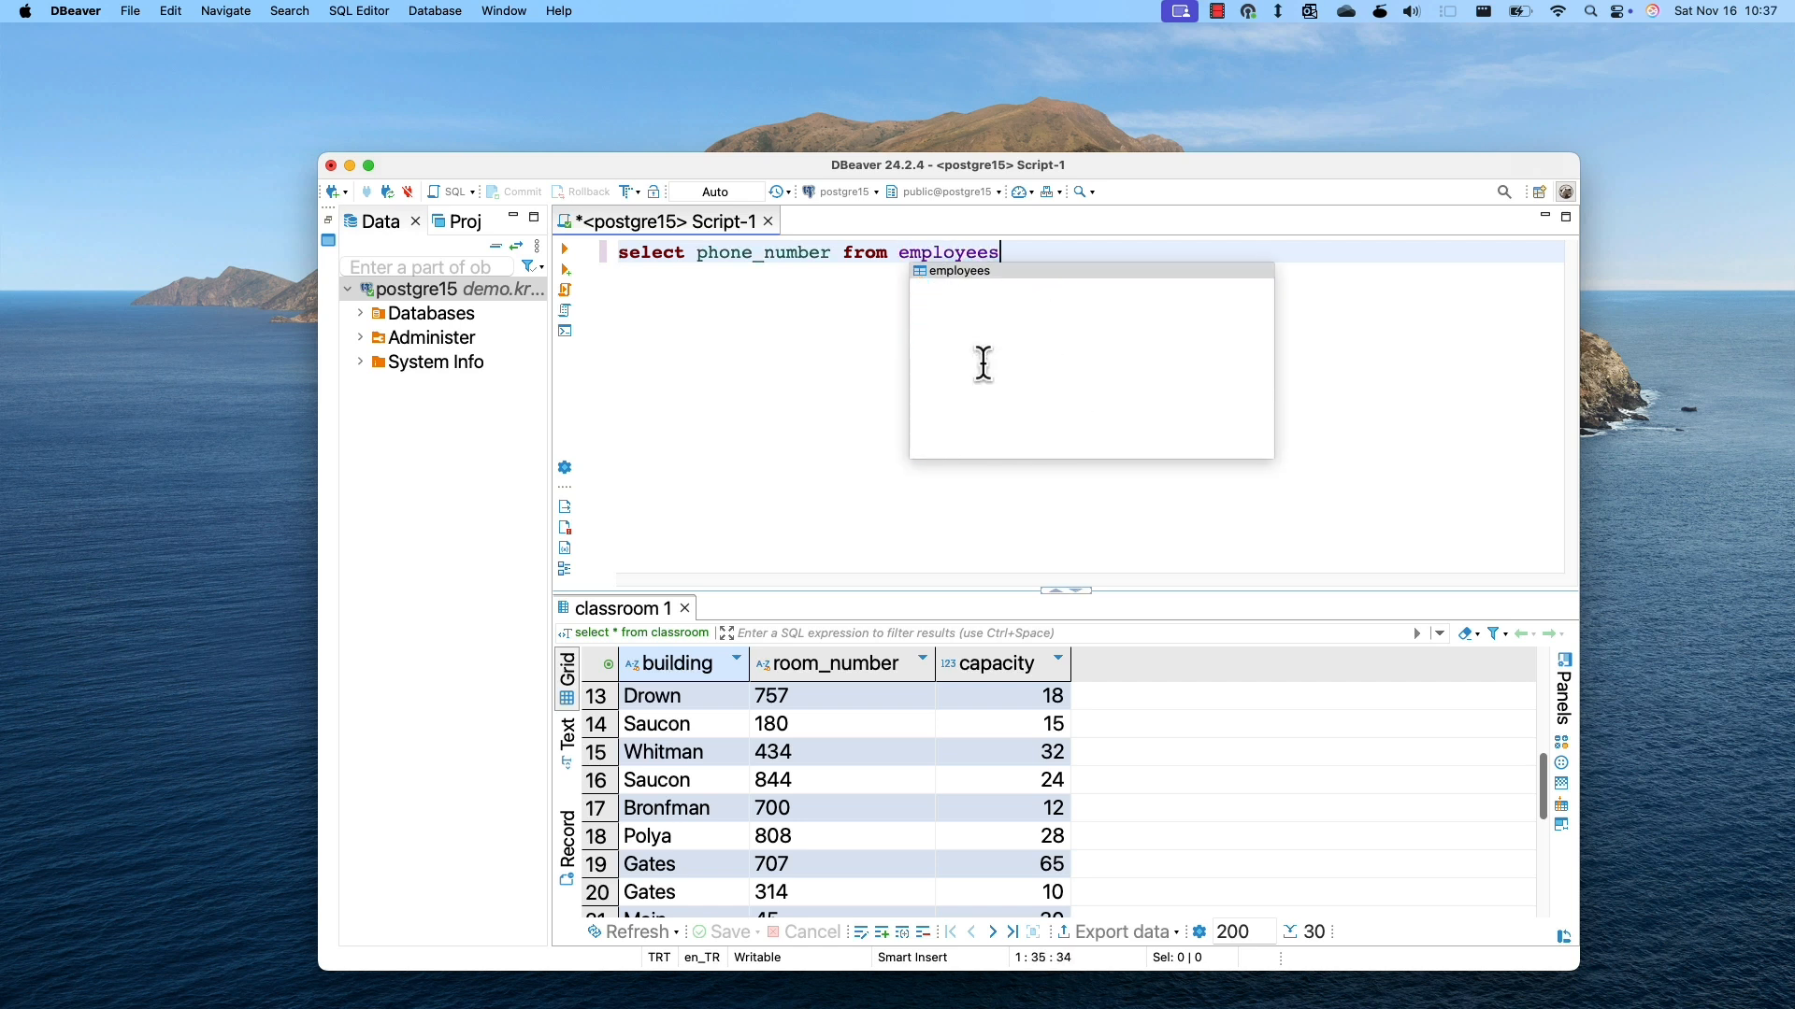
{"action": "left_click", "coordinate": [973, 271]}
{"action": "left_click", "coordinate": [1003, 253]}
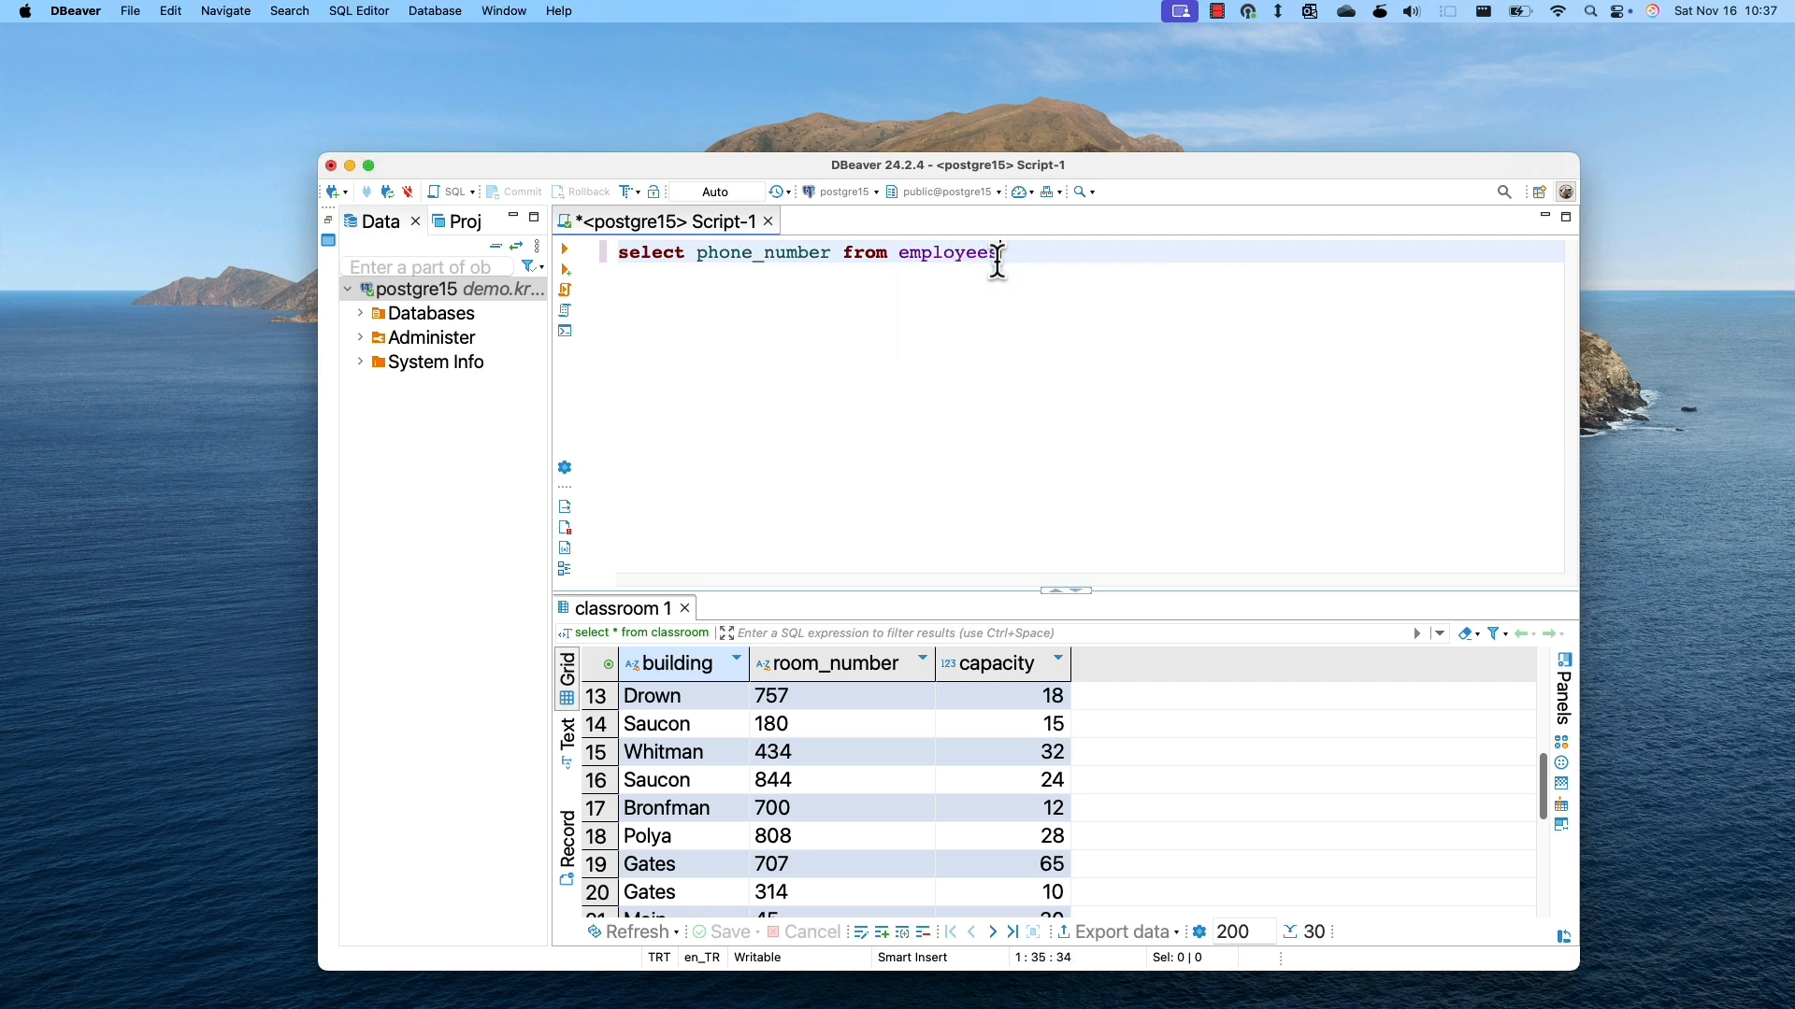
{"action": "type", "text": ";"}
{"action": "left_click", "coordinate": [566, 252]}
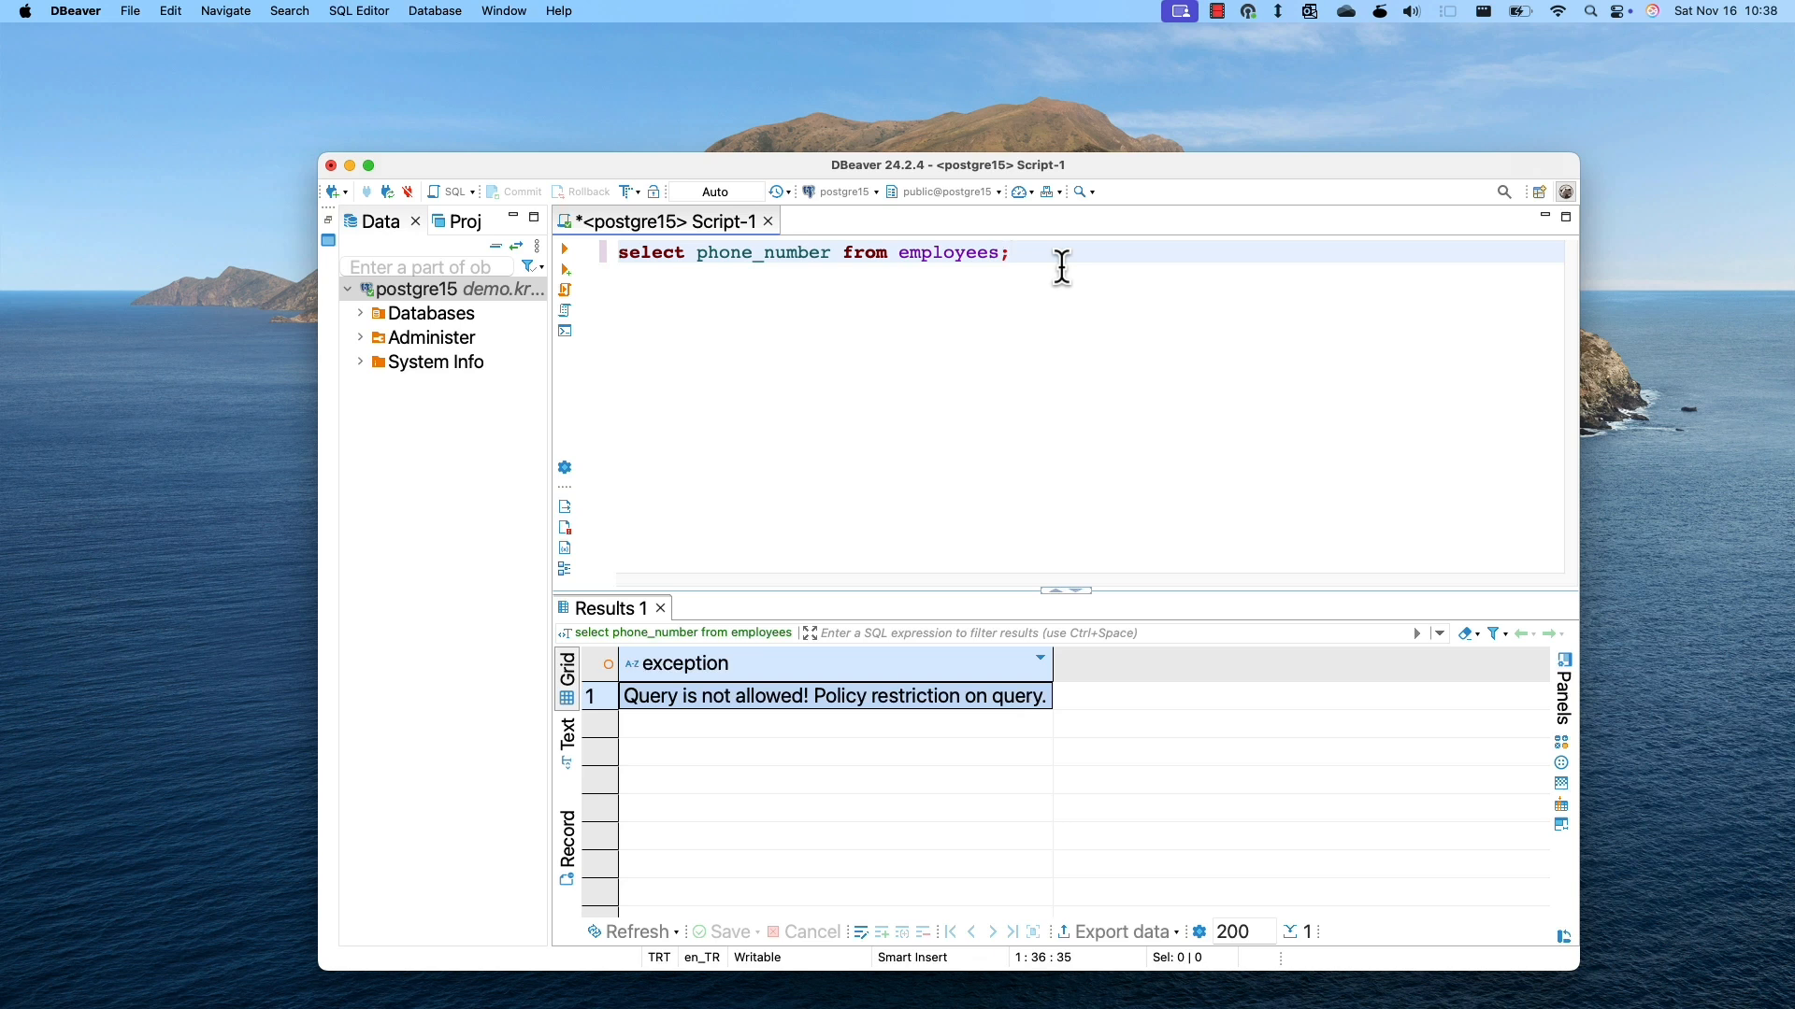
Run select budget from department; and see the budgets masked as xxxx.
{"action": "left_click", "coordinate": [696, 253]}
{"action": "key", "text": "shift+super+Right"}
{"action": "type", "text": "budget from department;"}
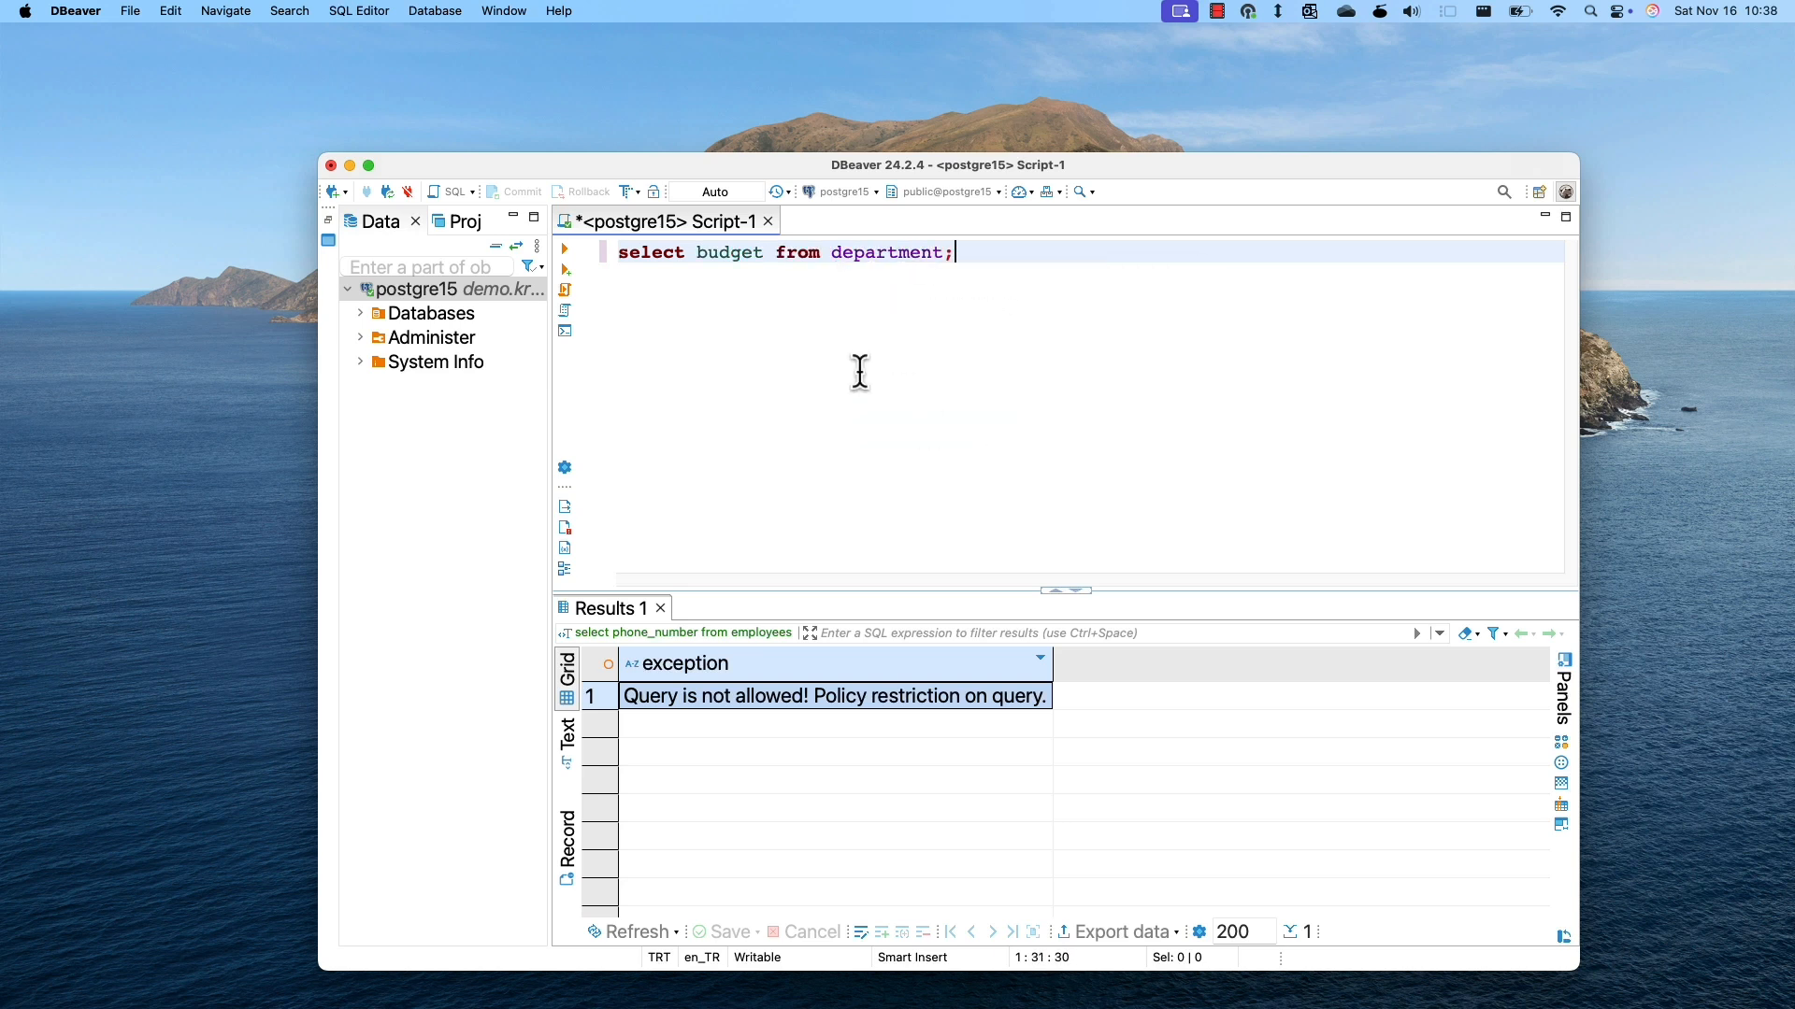
{"action": "left_click", "coordinate": [566, 249]}
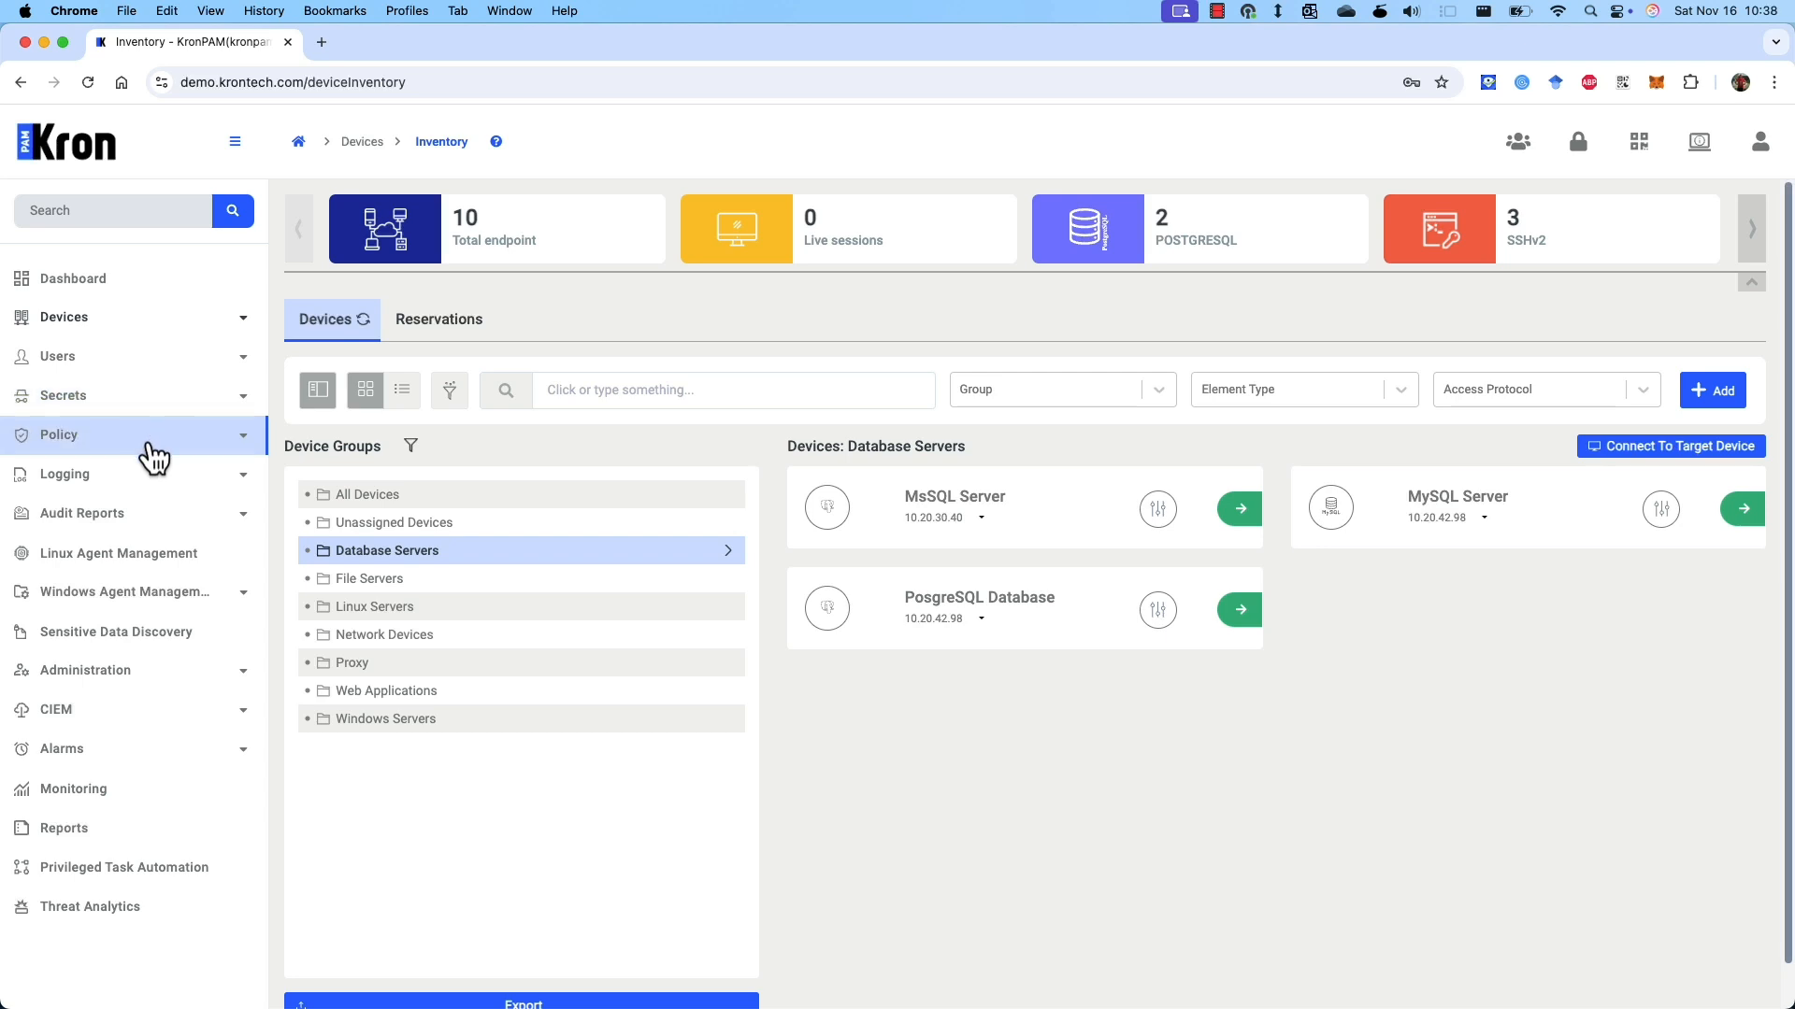
Show the Command Logs under Logging > Session Logs, listing the blocked phone_number query.
{"action": "left_click", "coordinate": [153, 474]}
{"action": "left_click", "coordinate": [148, 565]}
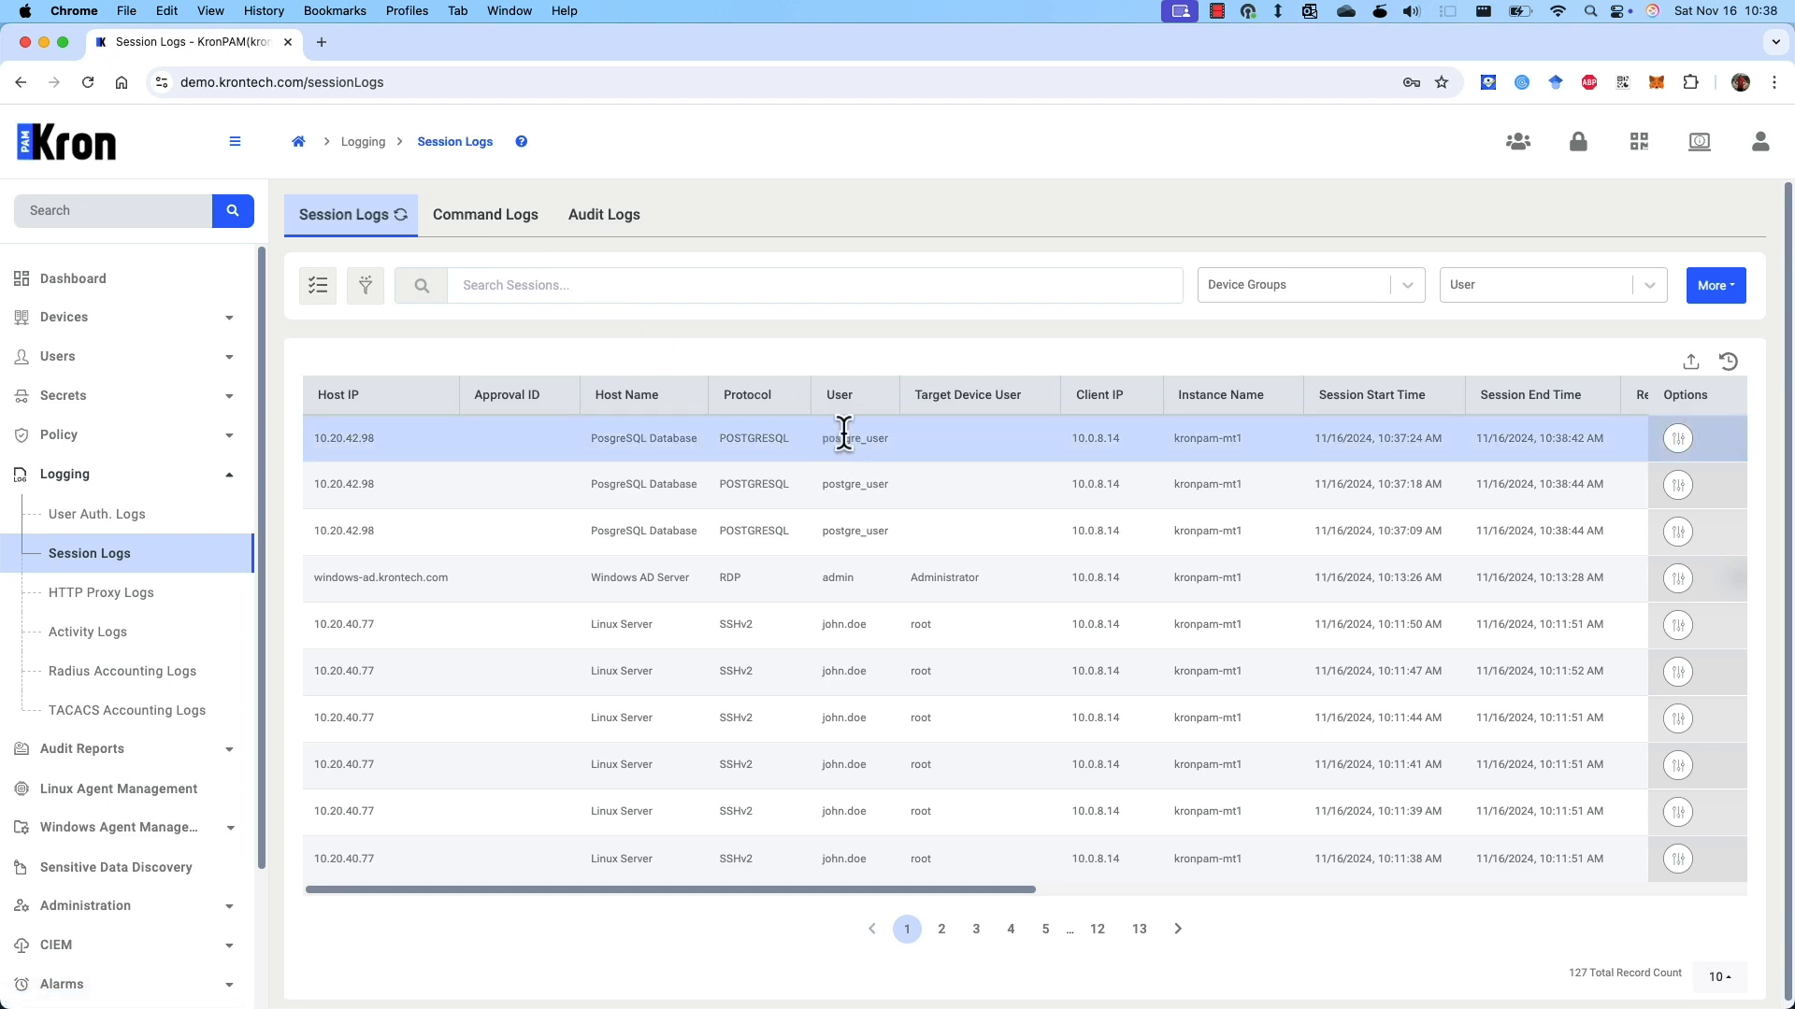
{"action": "left_click", "coordinate": [481, 219]}
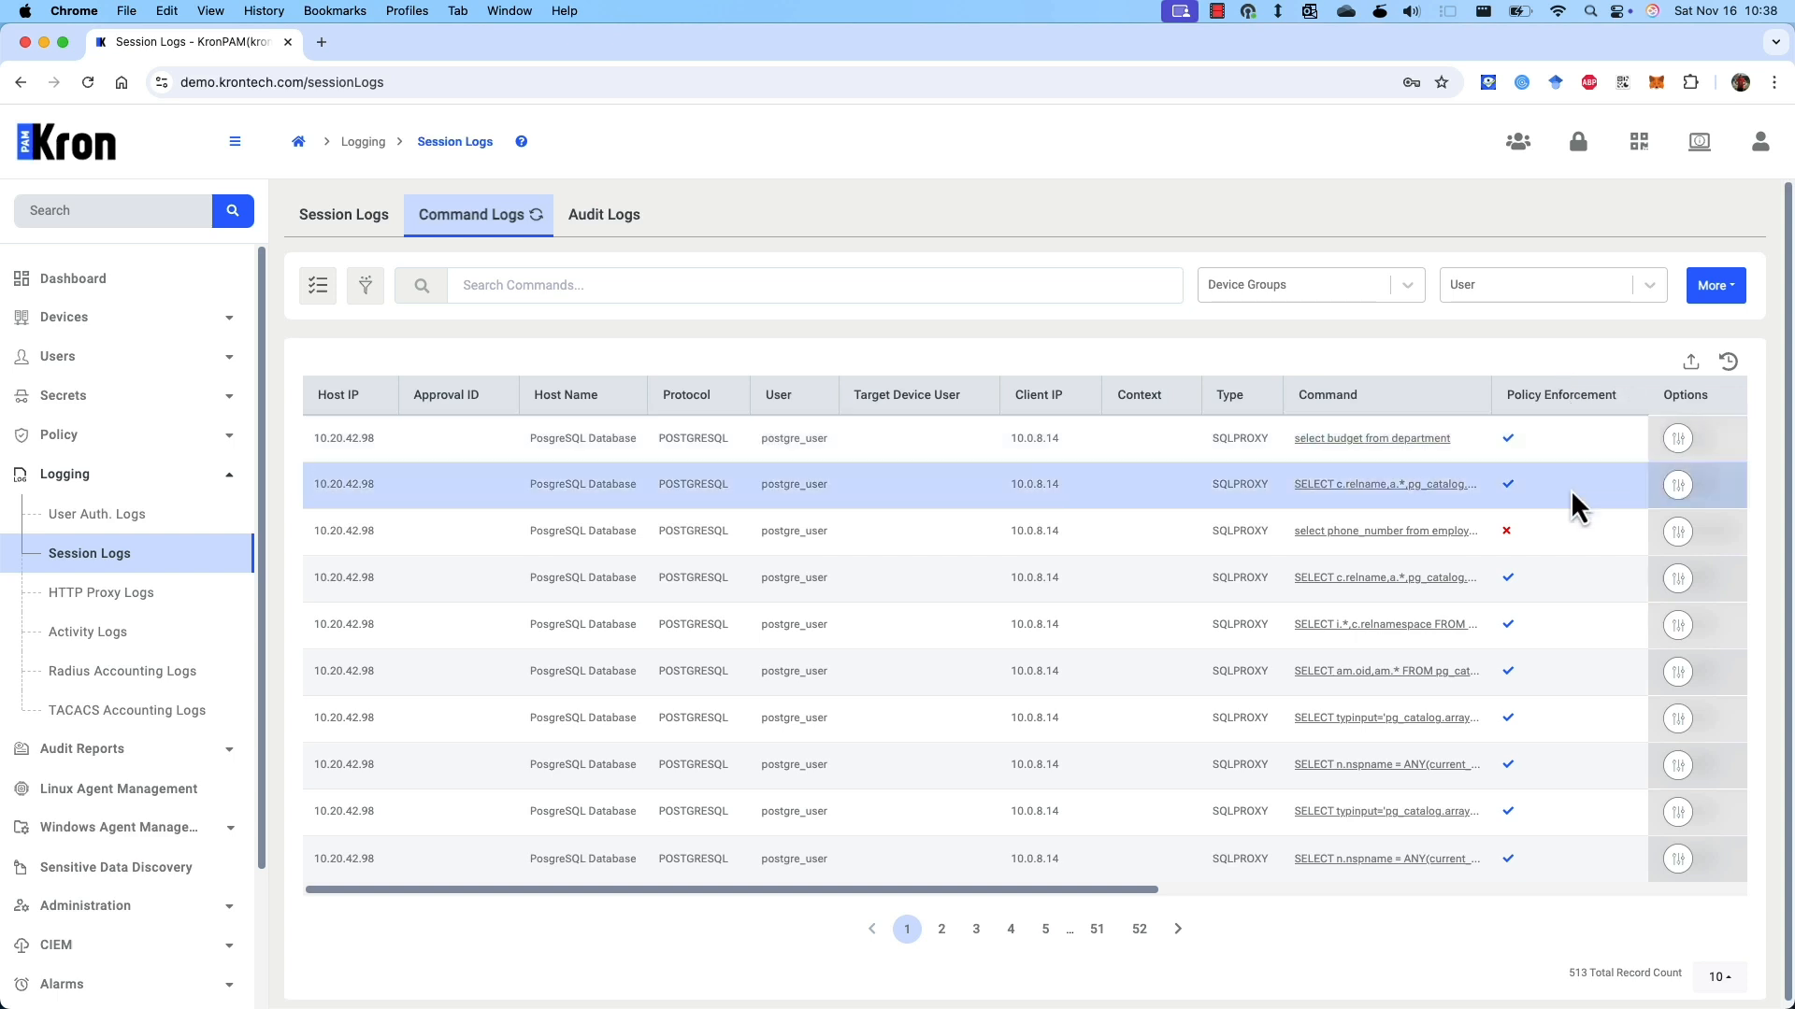